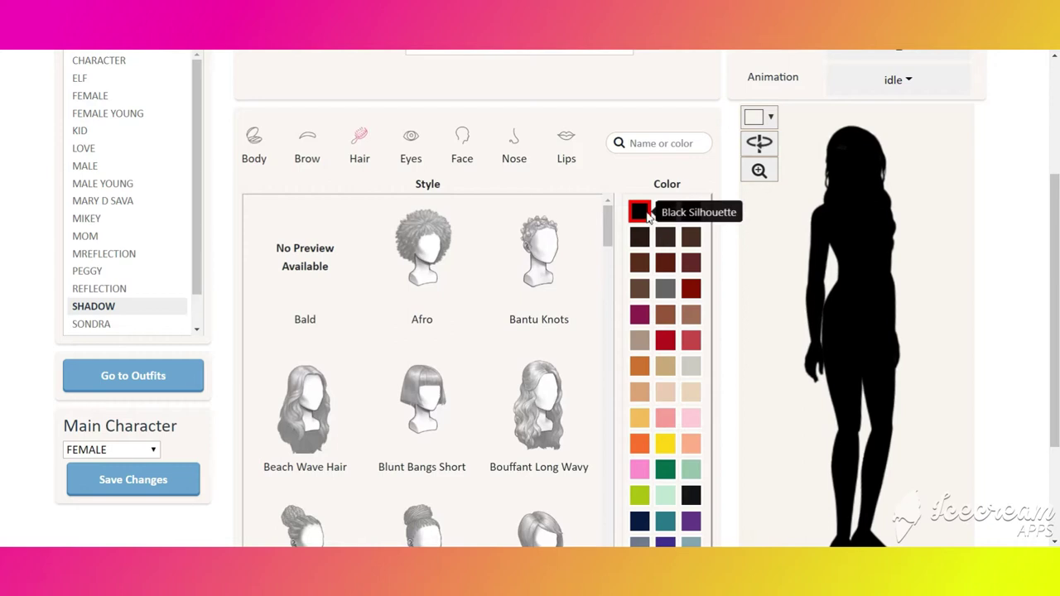
- Browse the SHADOW character's eye, face, nose and lip styles, then view its SHADOW_default outfit
click(418, 146)
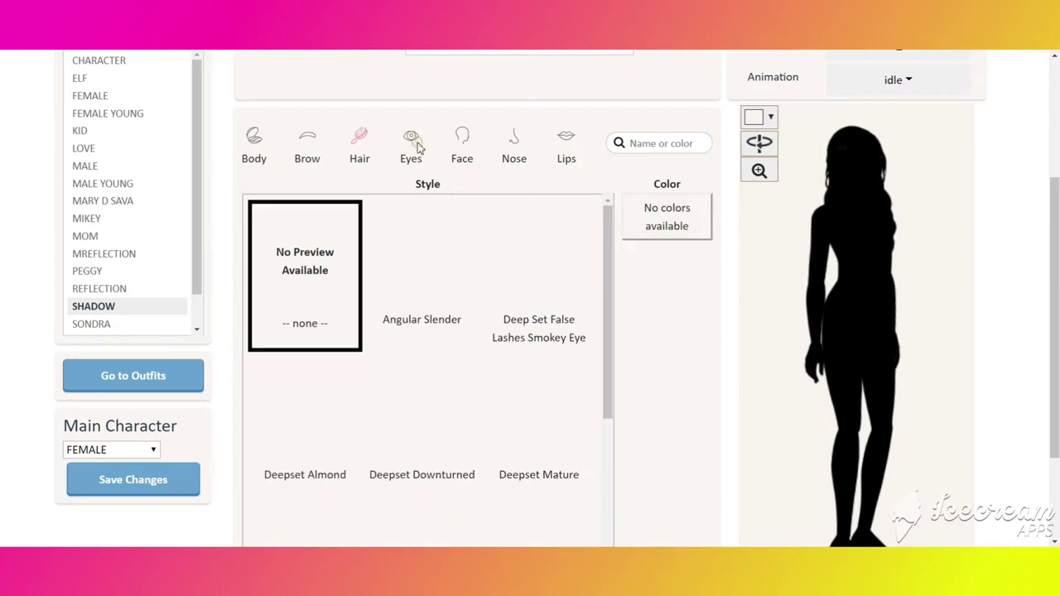
click(463, 138)
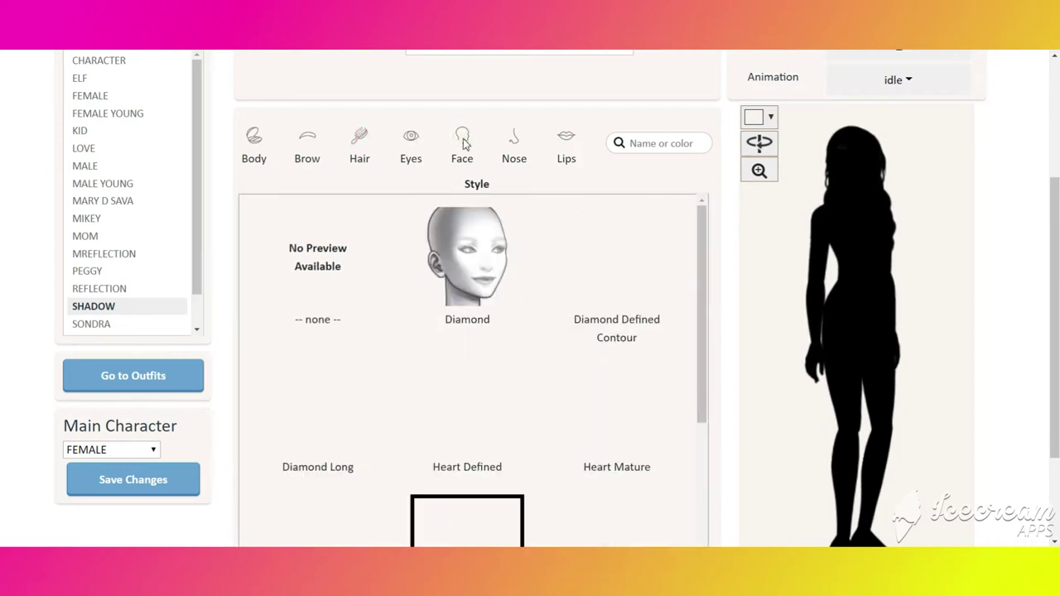
click(517, 148)
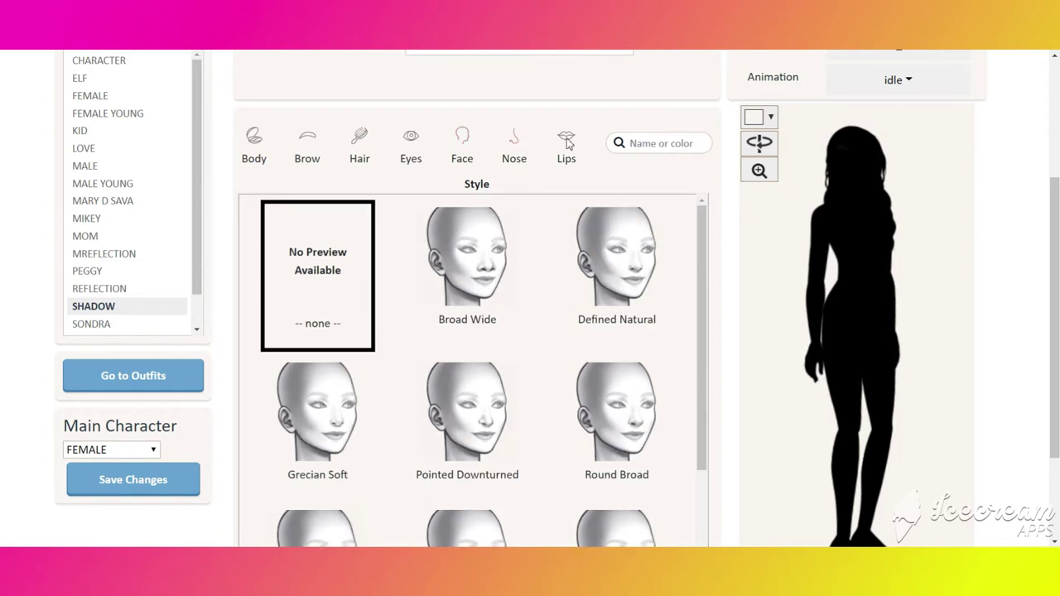
click(568, 143)
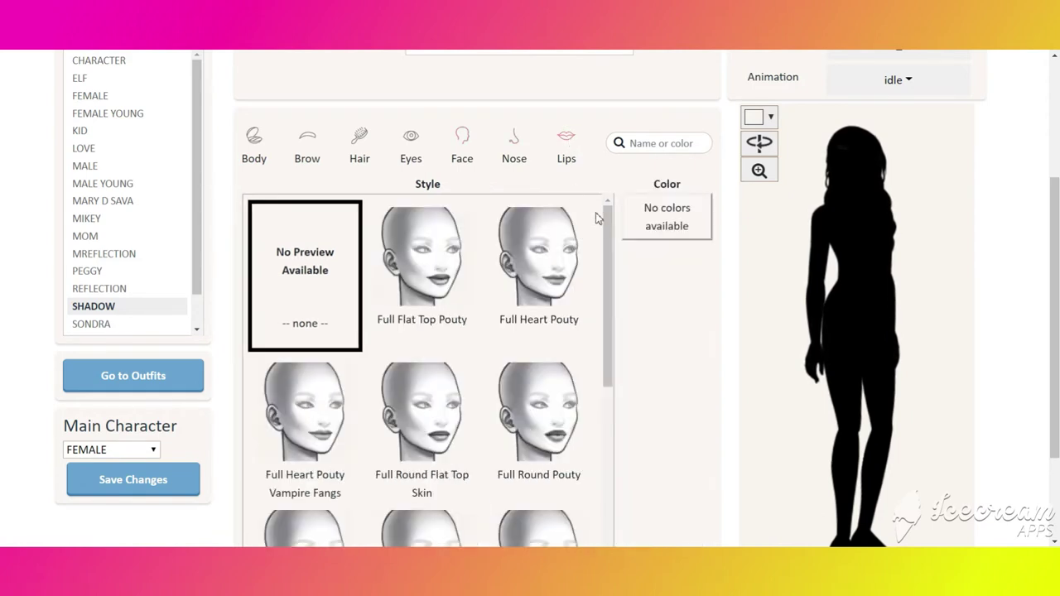
scroll(596, 207, up, 3)
scroll(745, 185, down, 2)
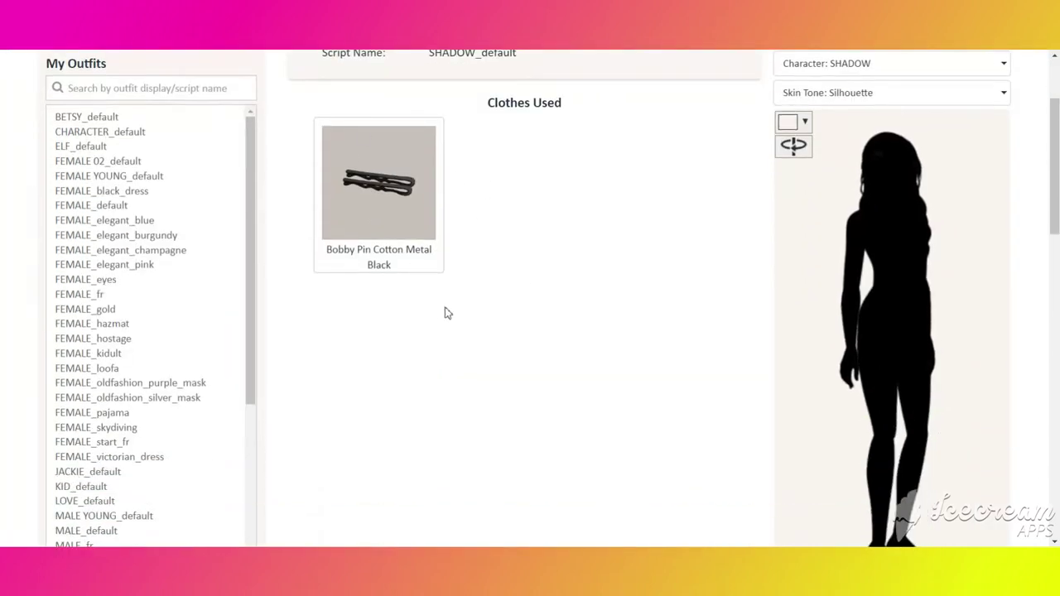
scroll(538, 286, up, 1)
scroll(537, 287, up, 1)
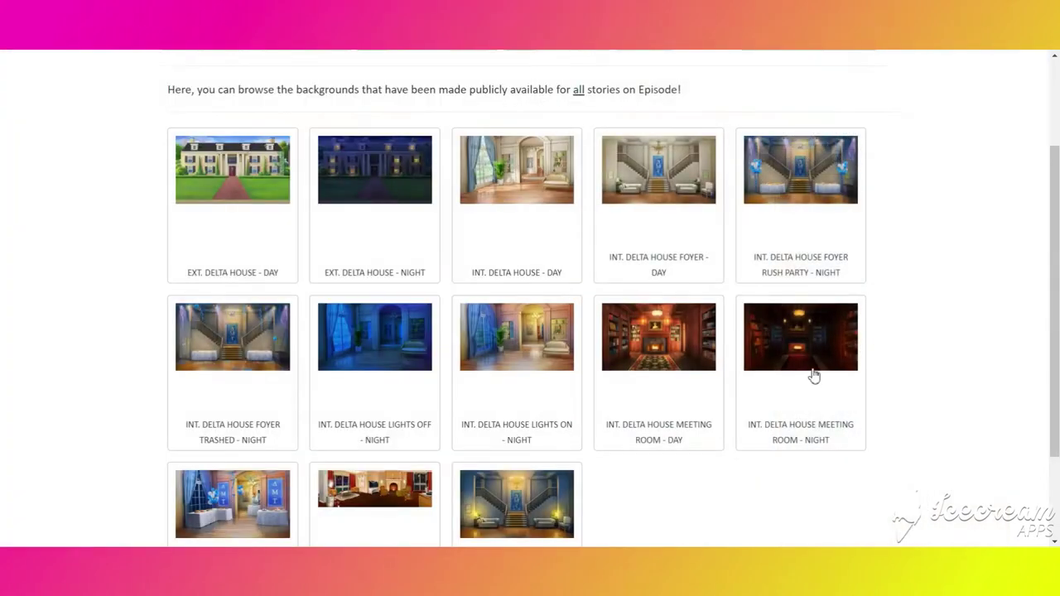
- Save the enlarged INT. DELTA HOUSE MEETING ROOM - NIGHT image to the Desktop as a JPG
drag(828, 446, 749, 428)
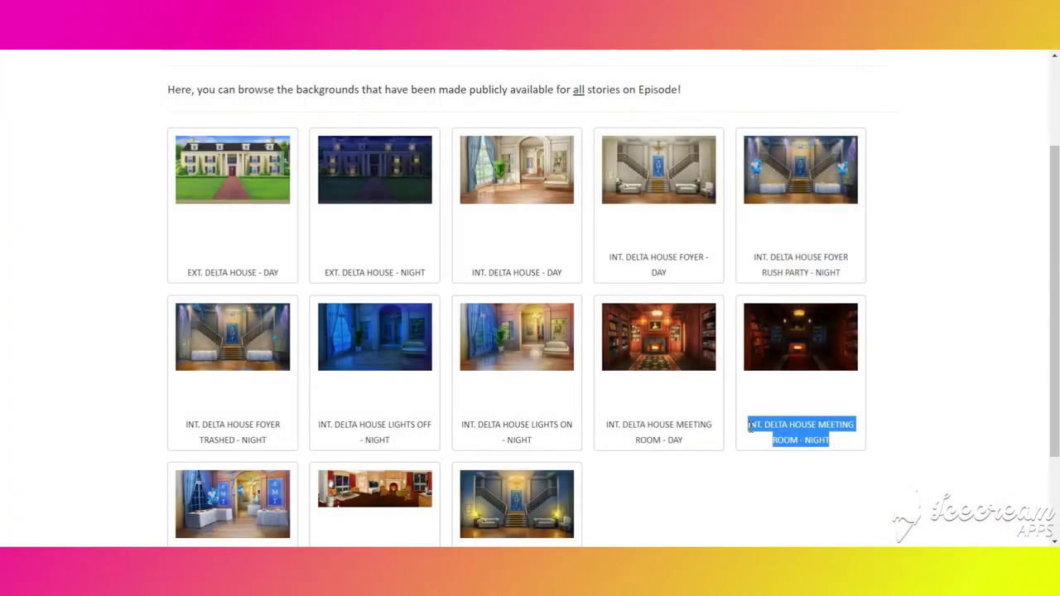
click(800, 366)
right_click(589, 323)
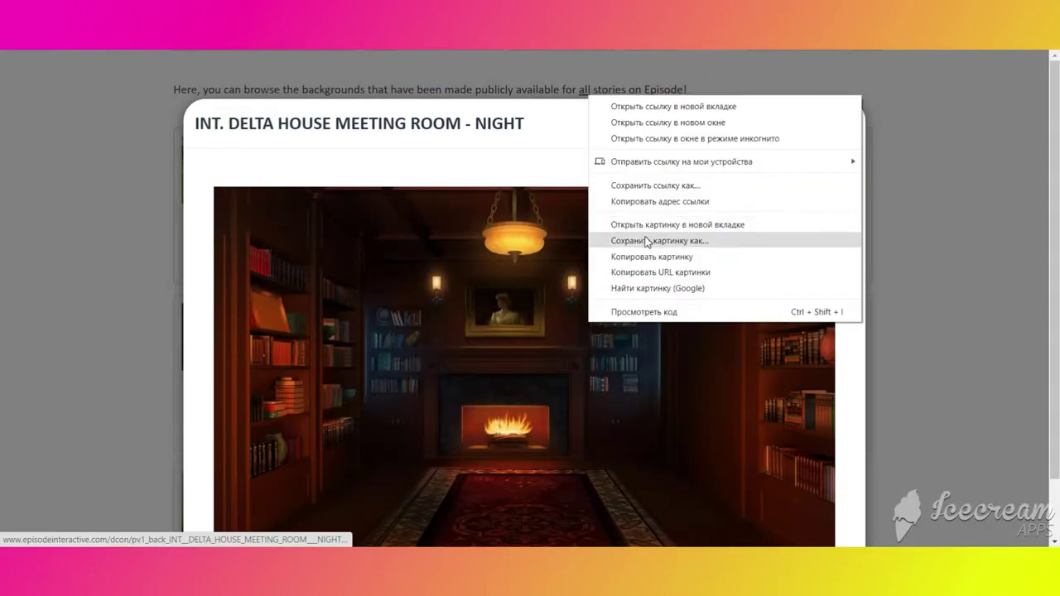
click(646, 240)
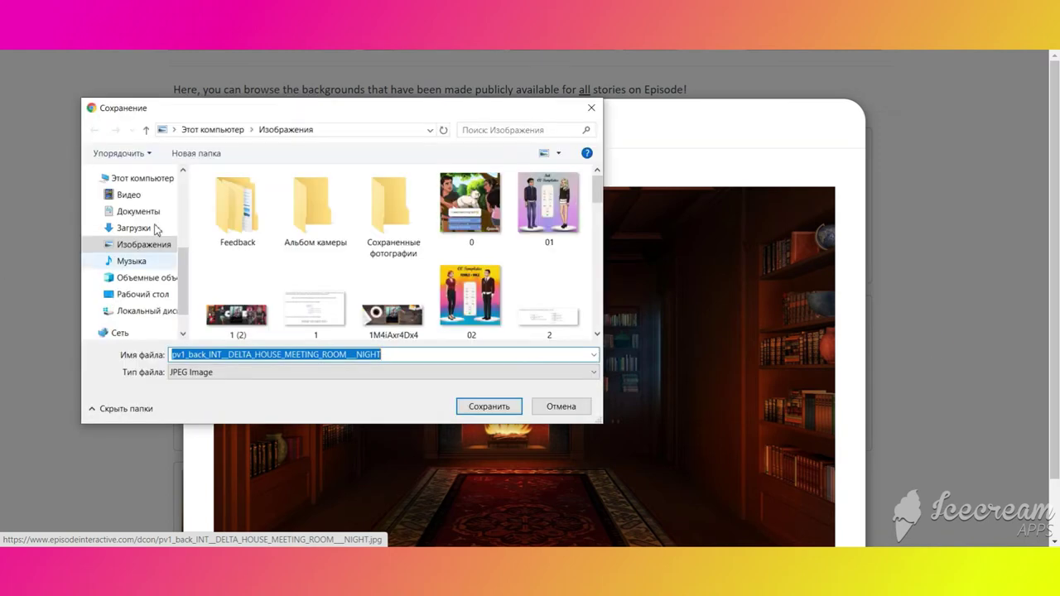
click(153, 294)
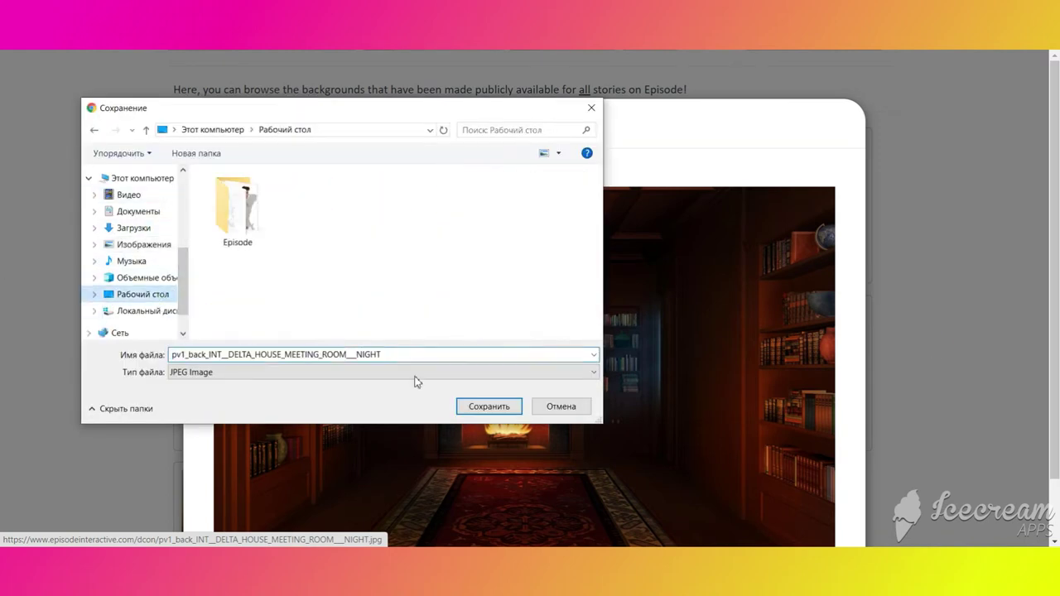
click(398, 358)
key(Return)
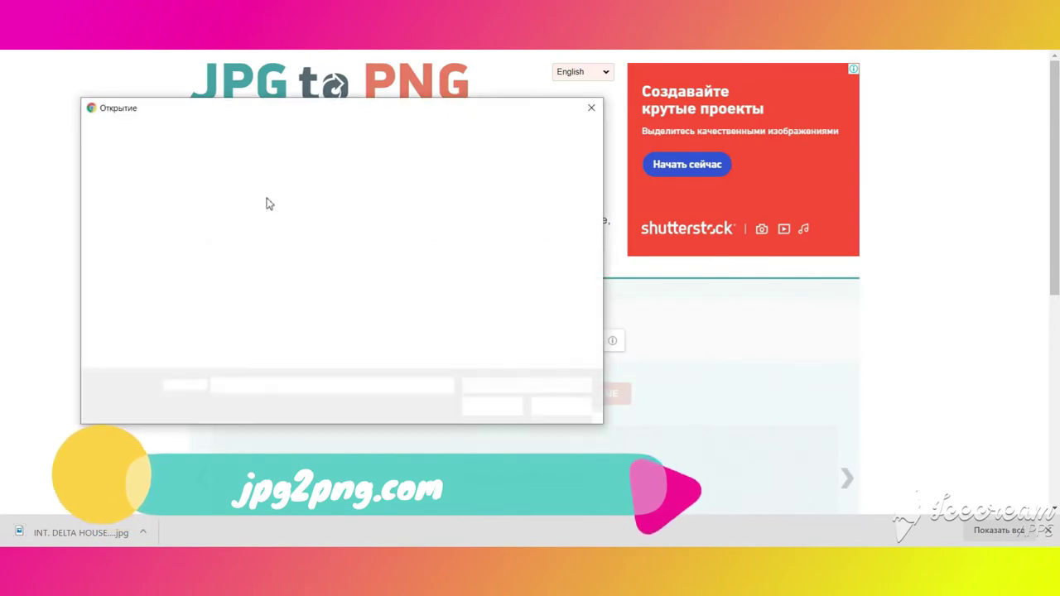
- Upload the meeting-room JPG from the Desktop to jpg2png.com and download the converted PNG
click(394, 286)
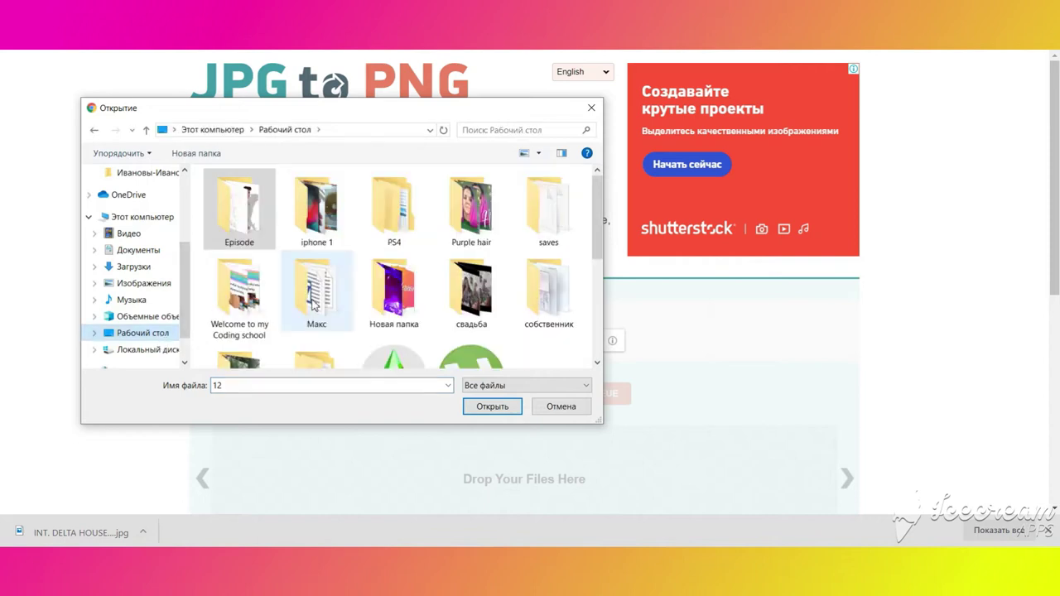
scroll(395, 307, down, 3)
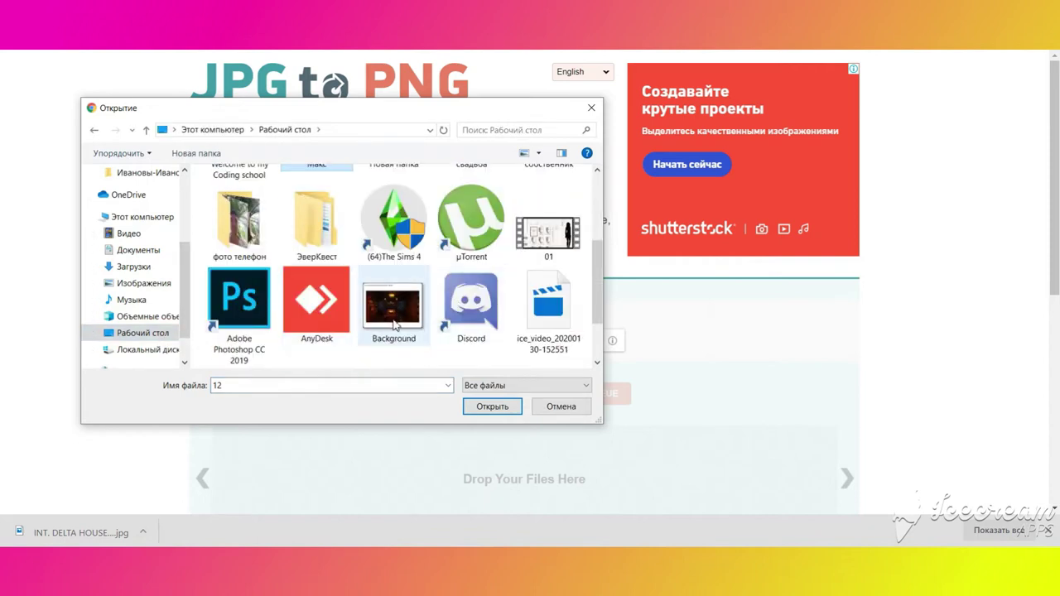
scroll(397, 326, down, 2)
double_click(241, 310)
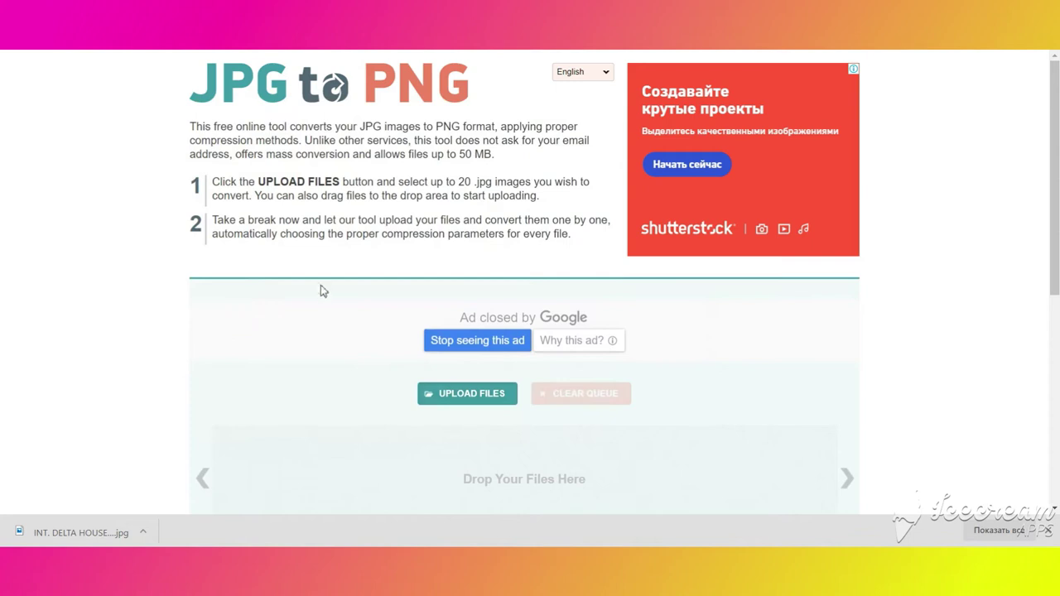
scroll(338, 291, down, 2)
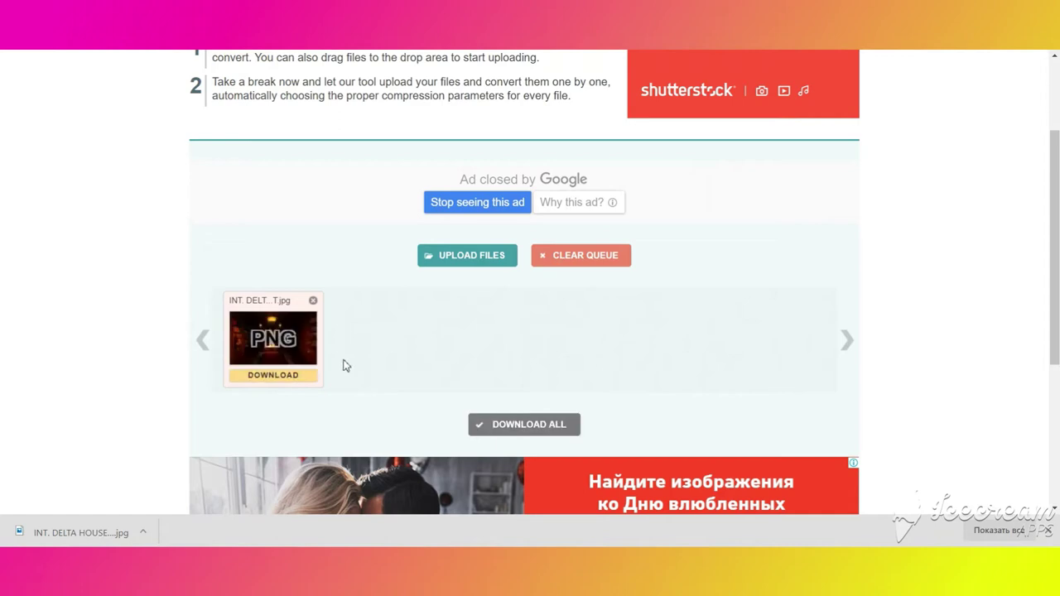
click(282, 383)
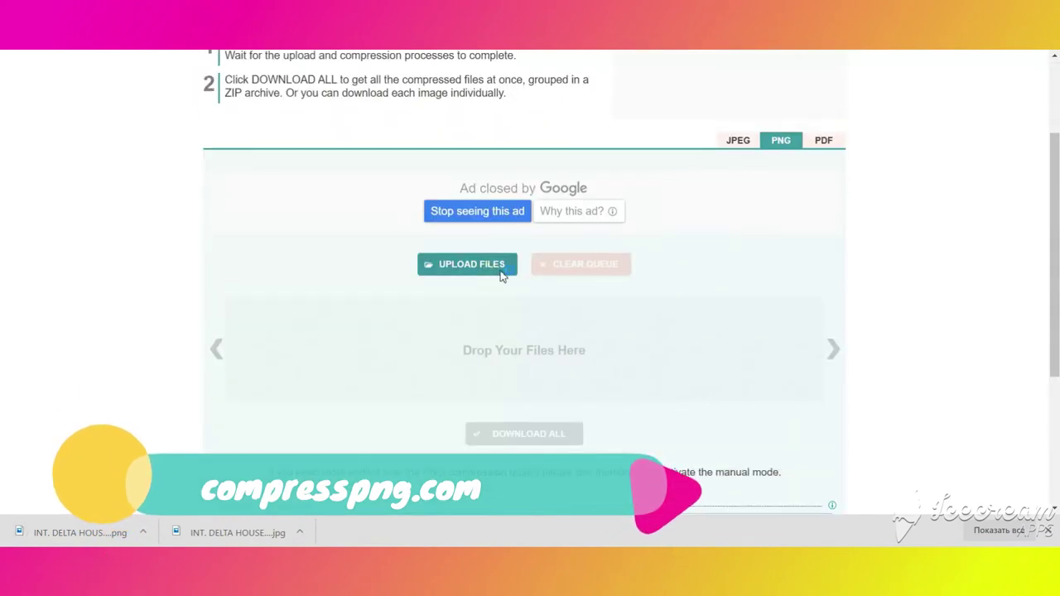
- Upload the INT. DELTA PNG from Downloads to compresspng.com and download the 42%-smaller file
click(500, 274)
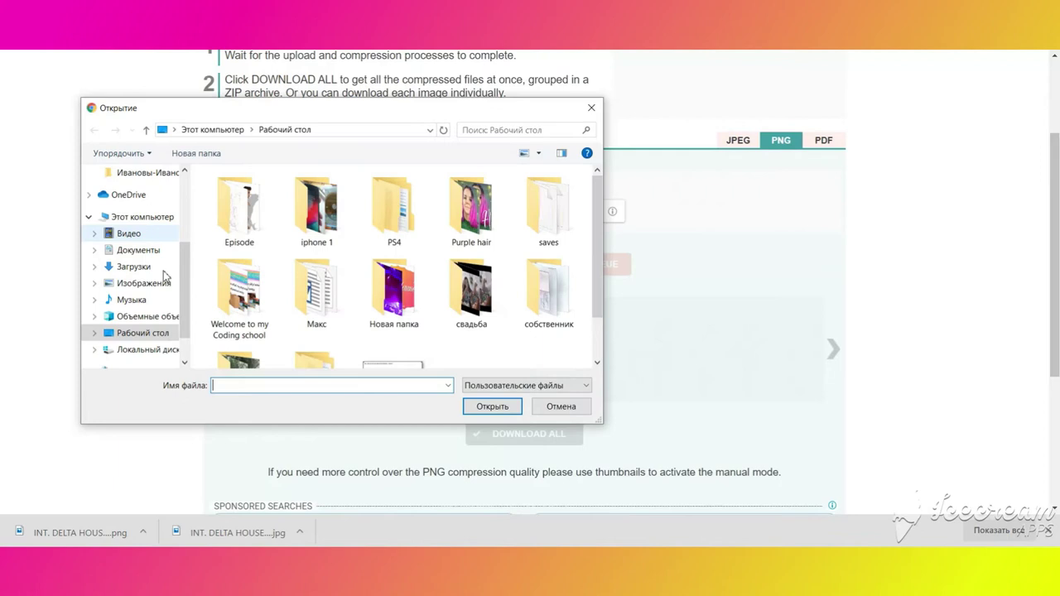
click(134, 267)
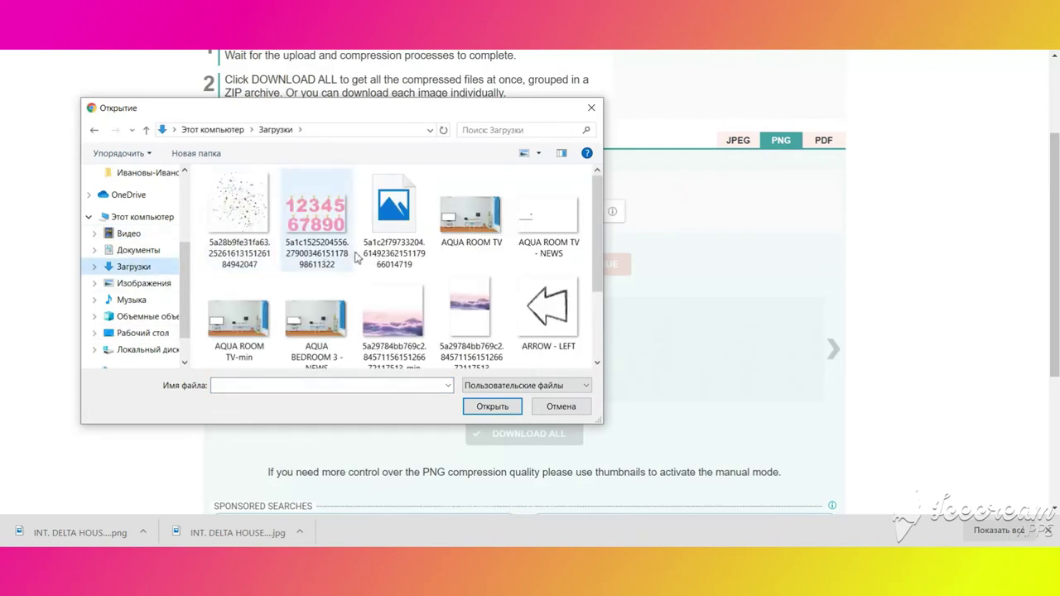
drag(596, 240, 585, 222)
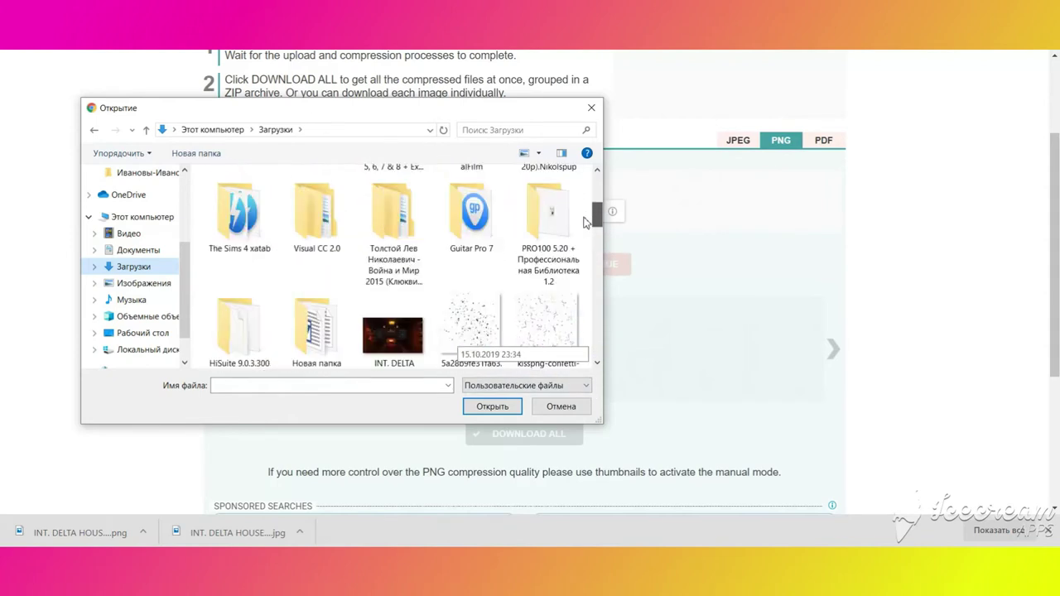
double_click(389, 338)
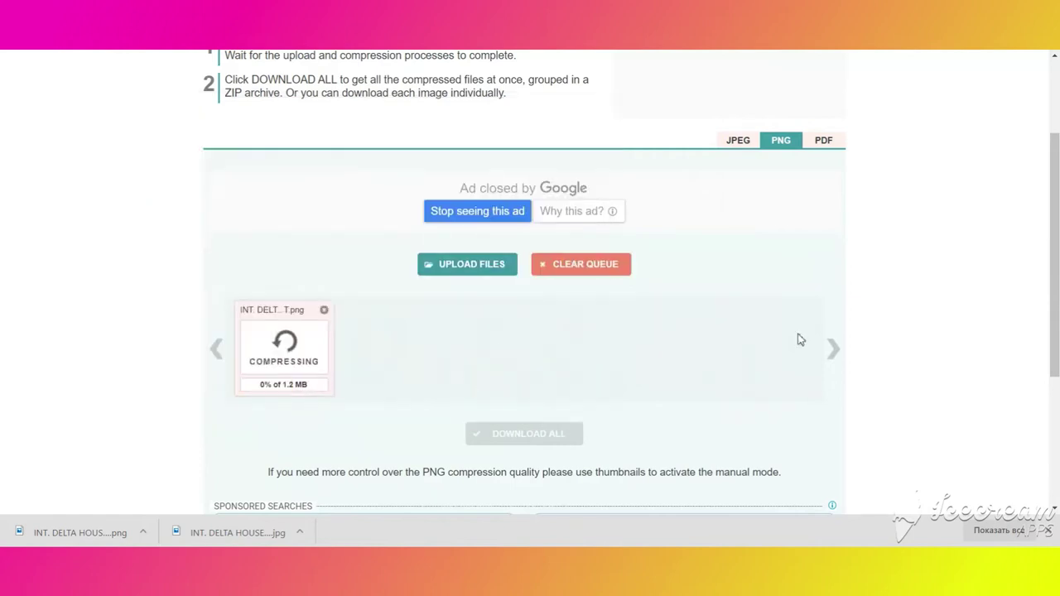
drag(1058, 228, 1058, 168)
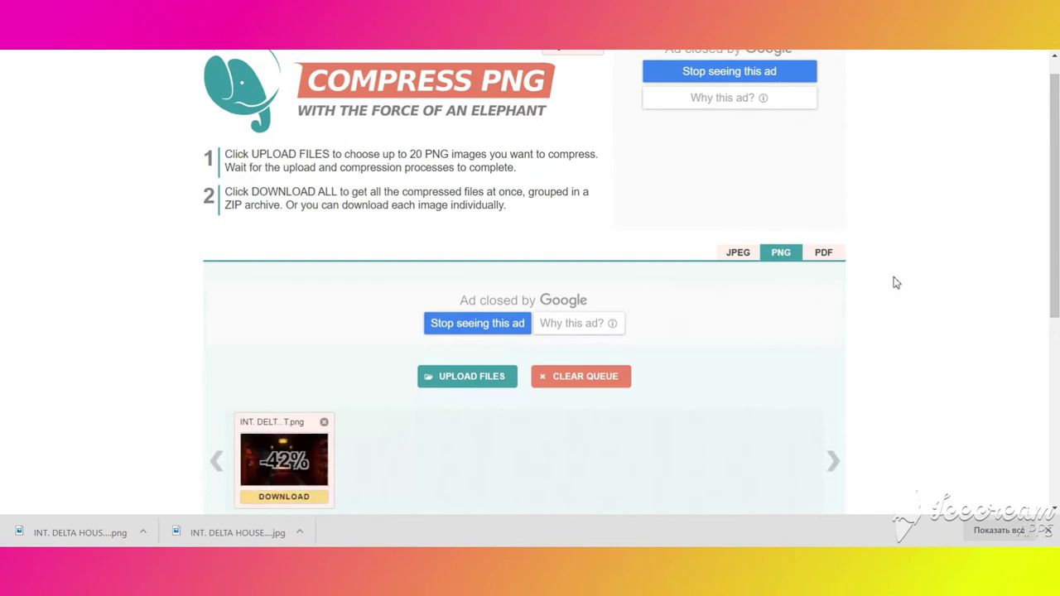
scroll(895, 283, down, 1)
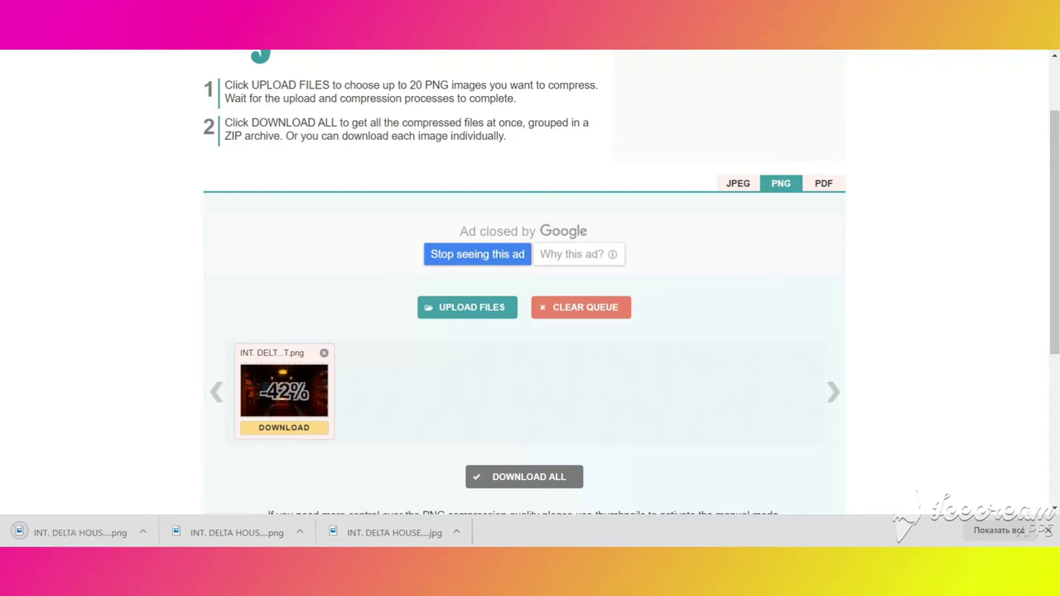
- Close the enlarged background, switch the catalog to overlays and clear the 'delta' search
key(ctrl+Tab)
click(971, 210)
scroll(485, 189, up, 3)
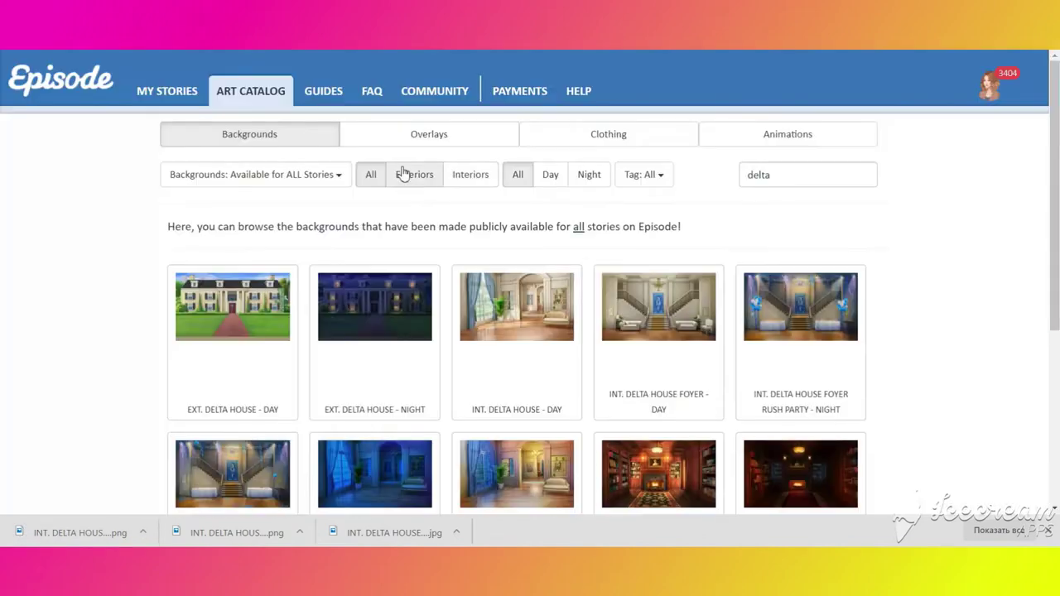
click(401, 137)
click(276, 179)
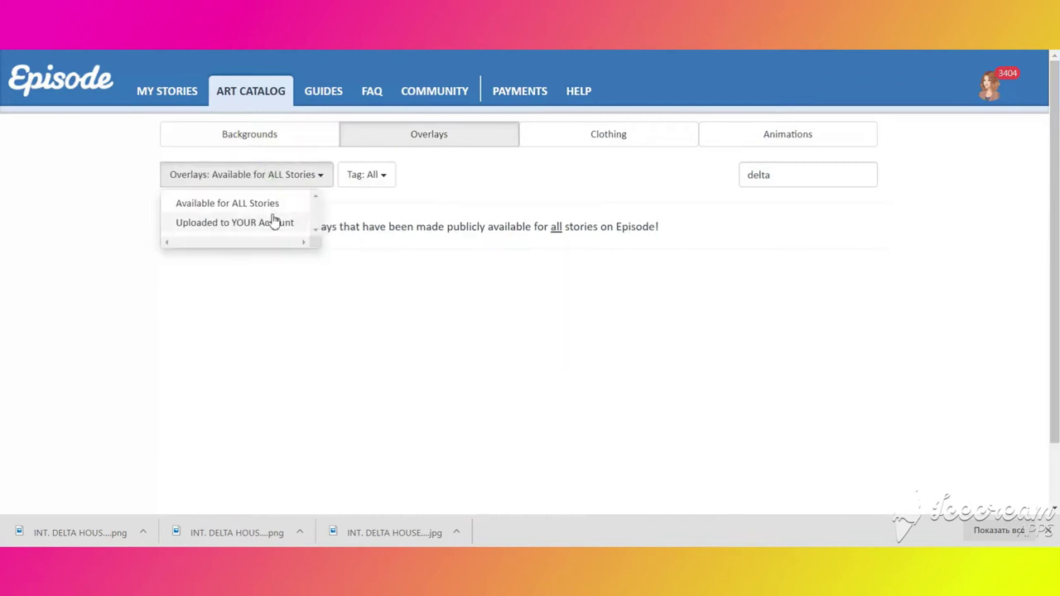
drag(783, 458, 686, 468)
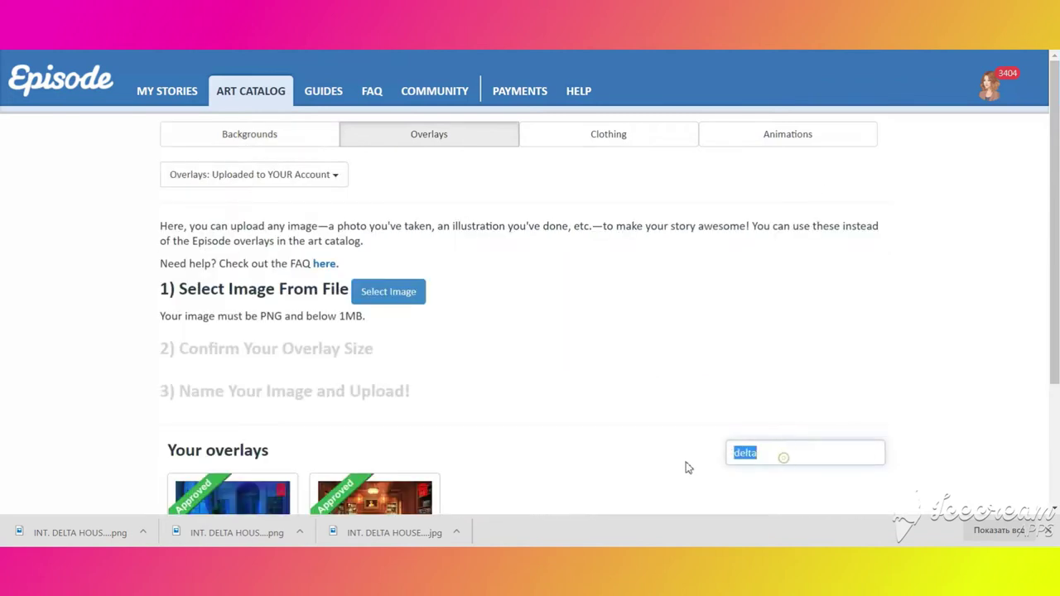
key(BackSpace)
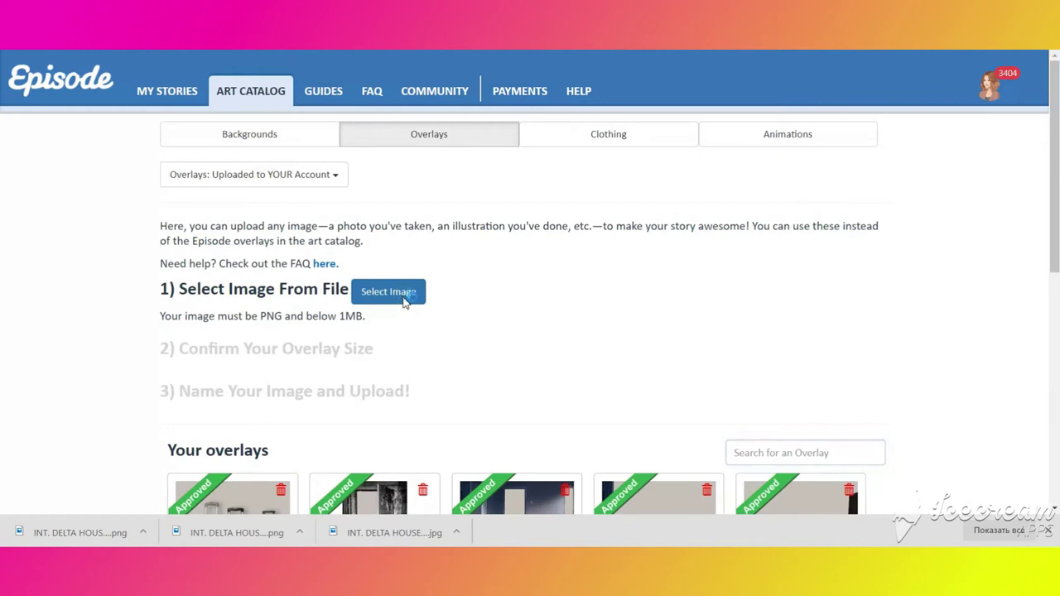
- Sort the file list by date and load the meeting room -min PNG as the overlay image
click(383, 288)
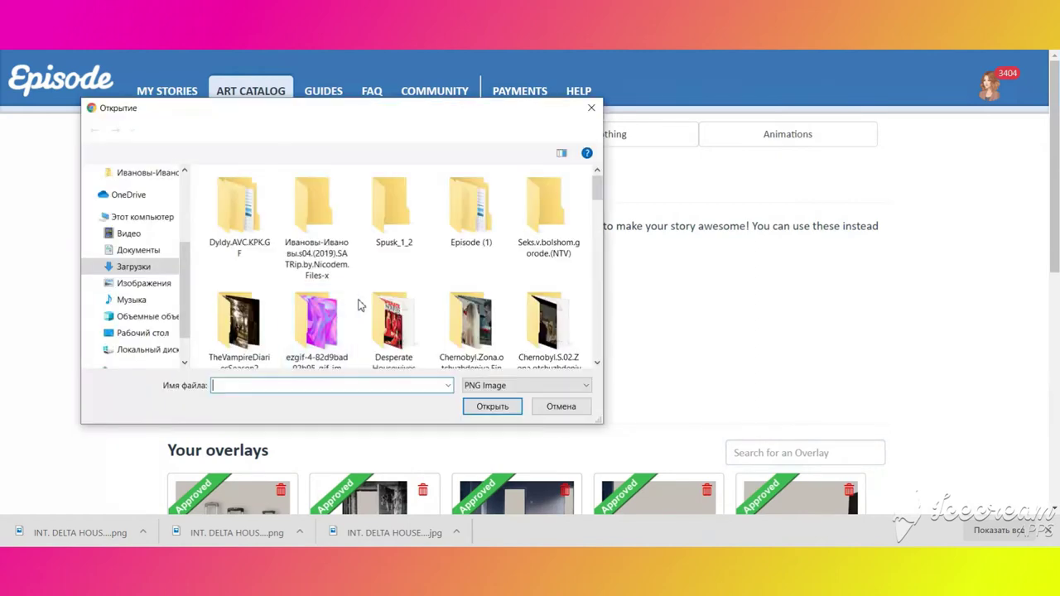
drag(601, 198, 601, 379)
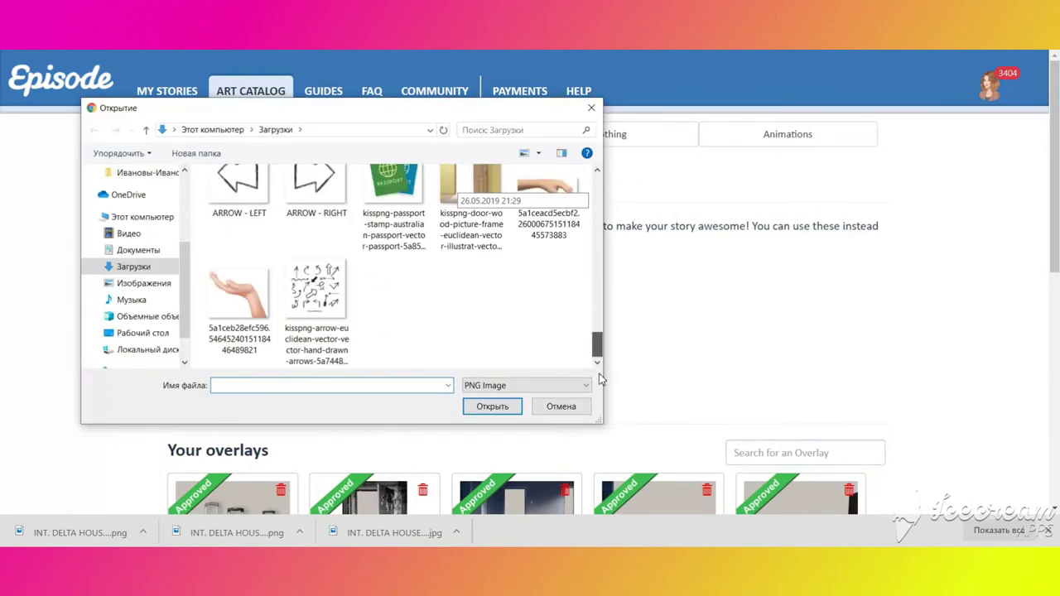
right_click(424, 350)
mouse_move(480, 401)
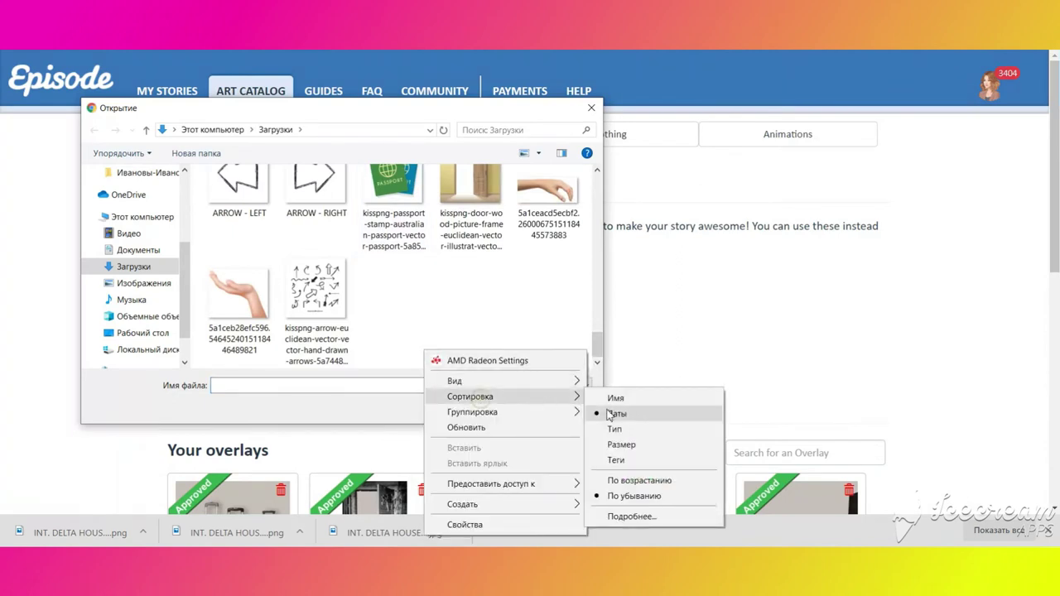
click(617, 414)
drag(596, 203, 601, 365)
double_click(325, 308)
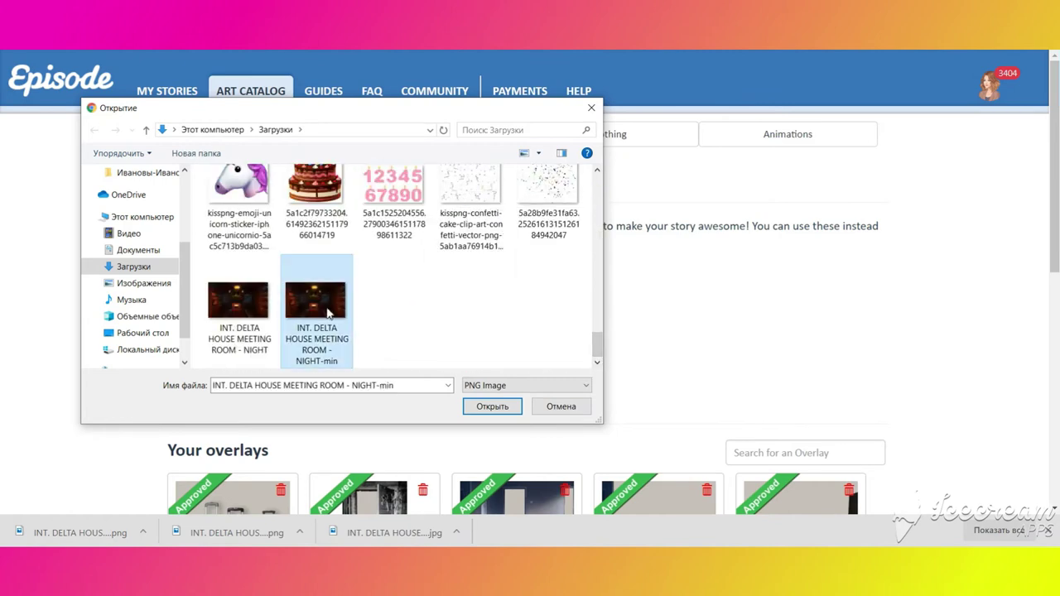
- Name the overlay with the pasted file name, removing its 'INT.' prefix
scroll(480, 310, down, 5)
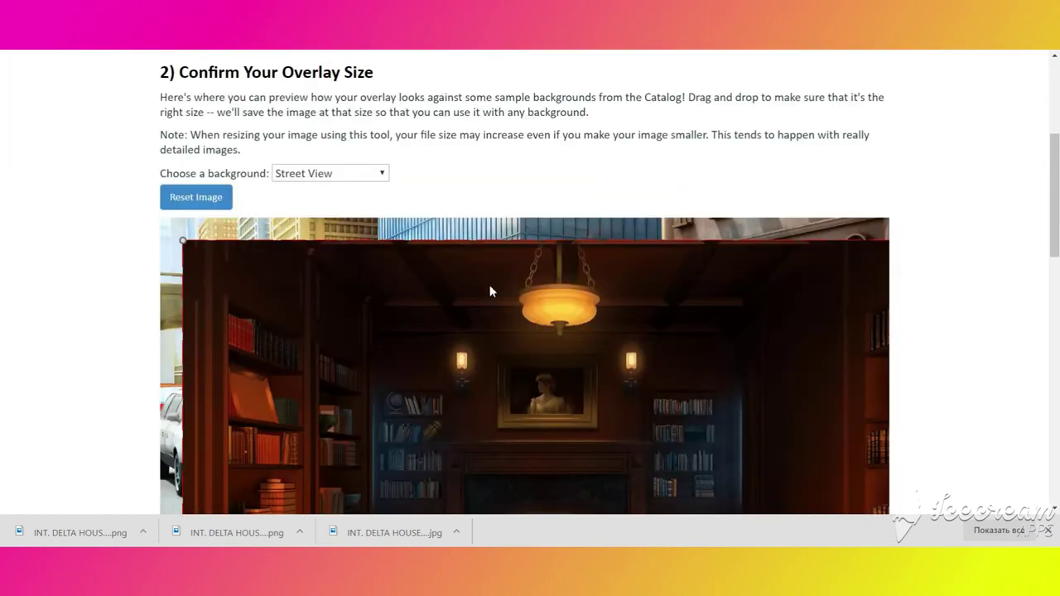
scroll(331, 414, down, 3)
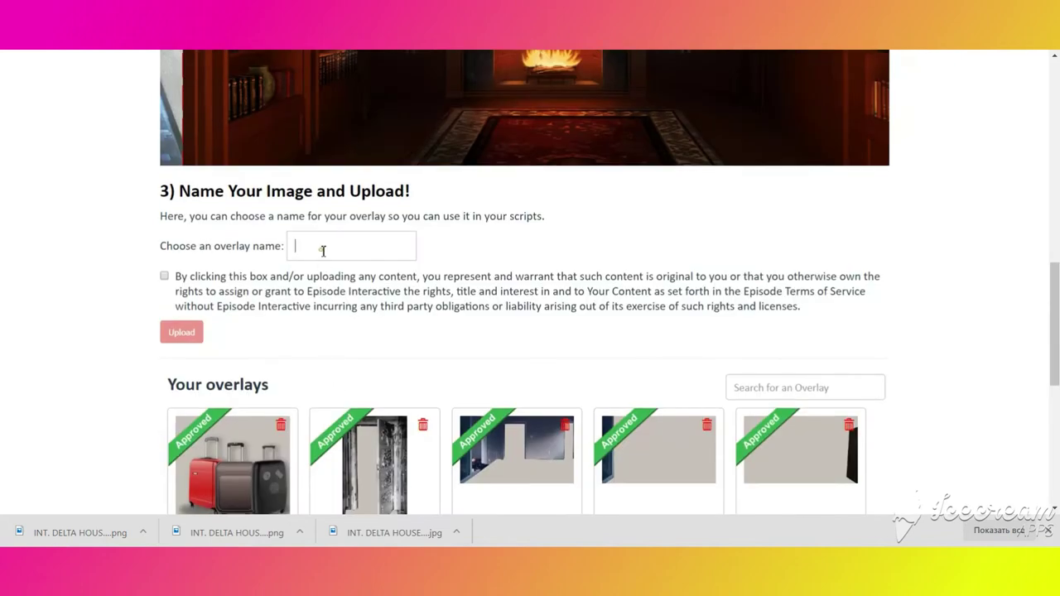
text(MEETING ROOM - NIGHT)
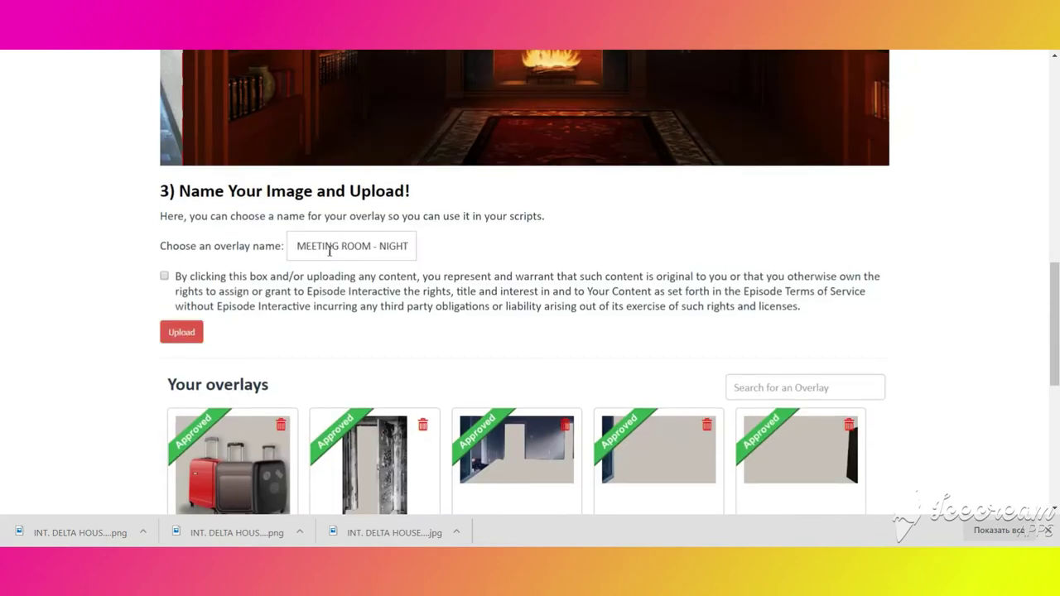
key(Left)
key(Left)
key(Left)
key(Left)
key(Left)
key(Left)
key(Left)
key(Left)
key(Left)
key(Left)
key(Left)
key(Left)
key(Left)
key(Left)
key(Left)
key(Left)
key(Left)
key(Left)
key(Left)
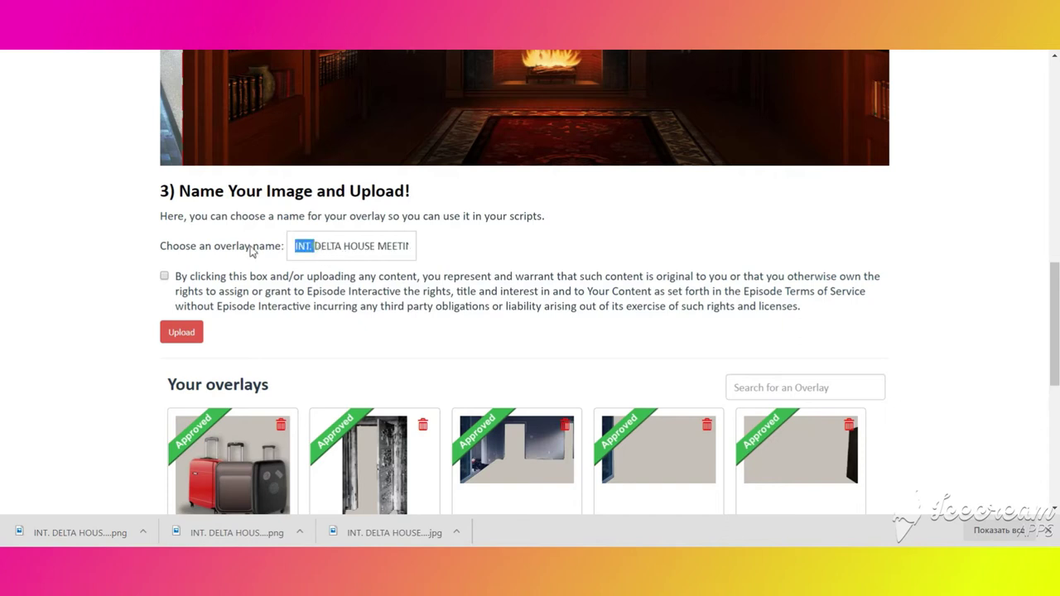
key(BackSpace)
key(ctrl+a)
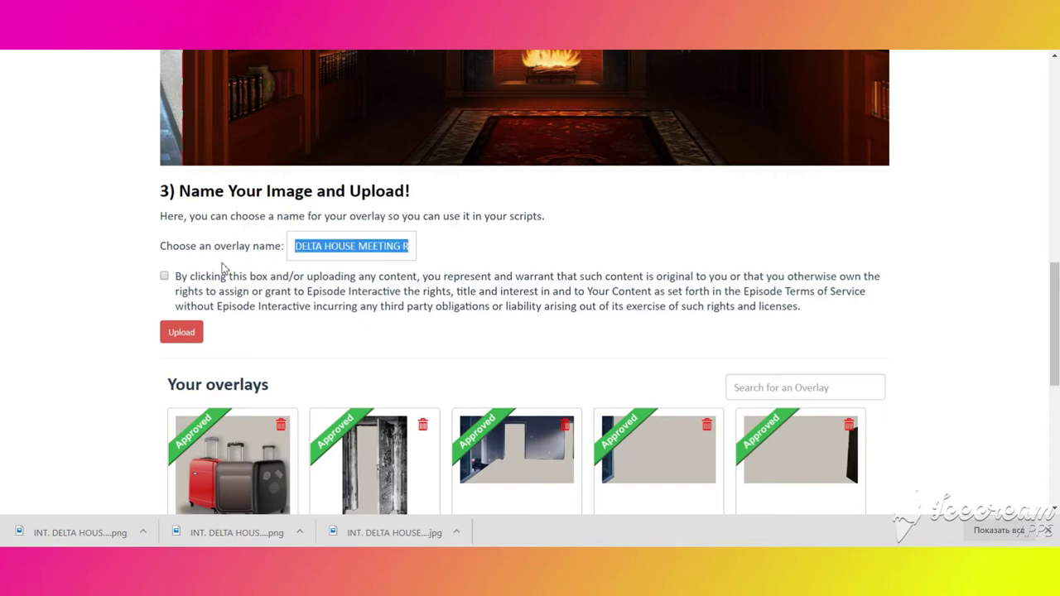
- Accept the content ownership terms, upload the overlay and dismiss the success message
click(224, 280)
click(184, 333)
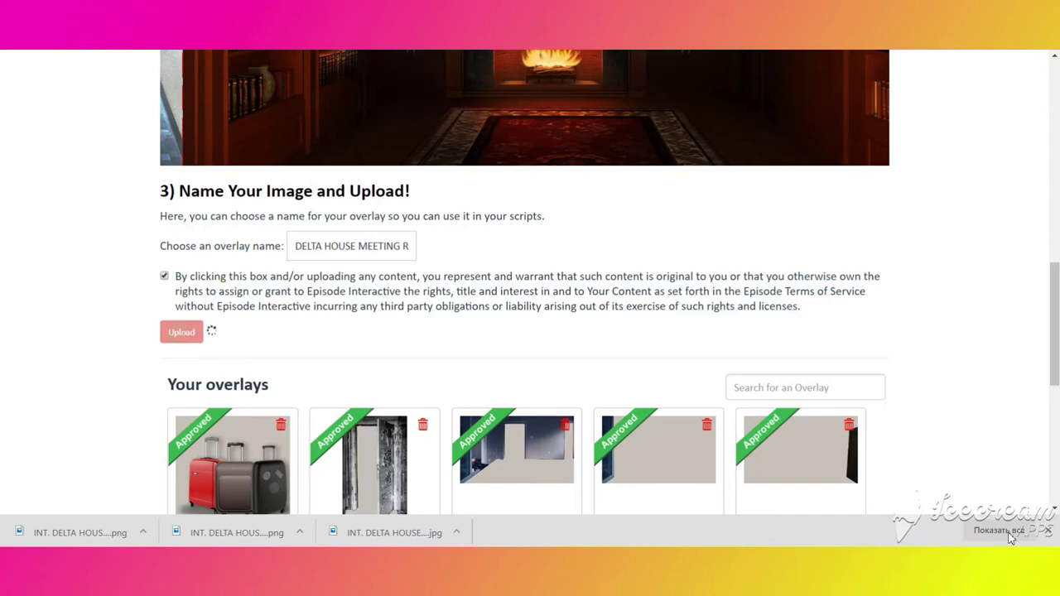
click(1049, 531)
scroll(795, 339, up, 1)
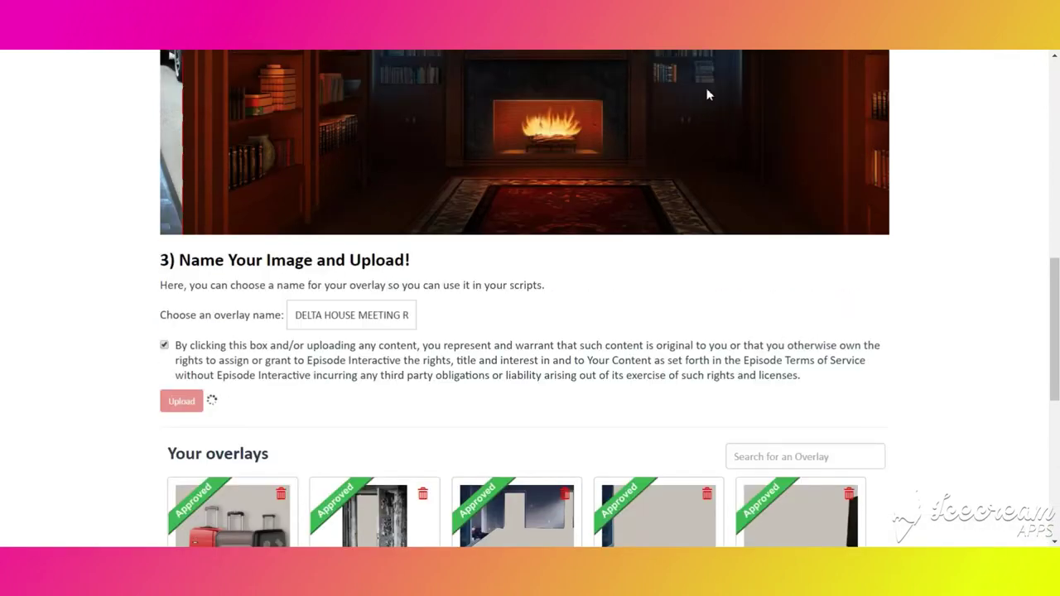
scroll(798, 142, up, 1)
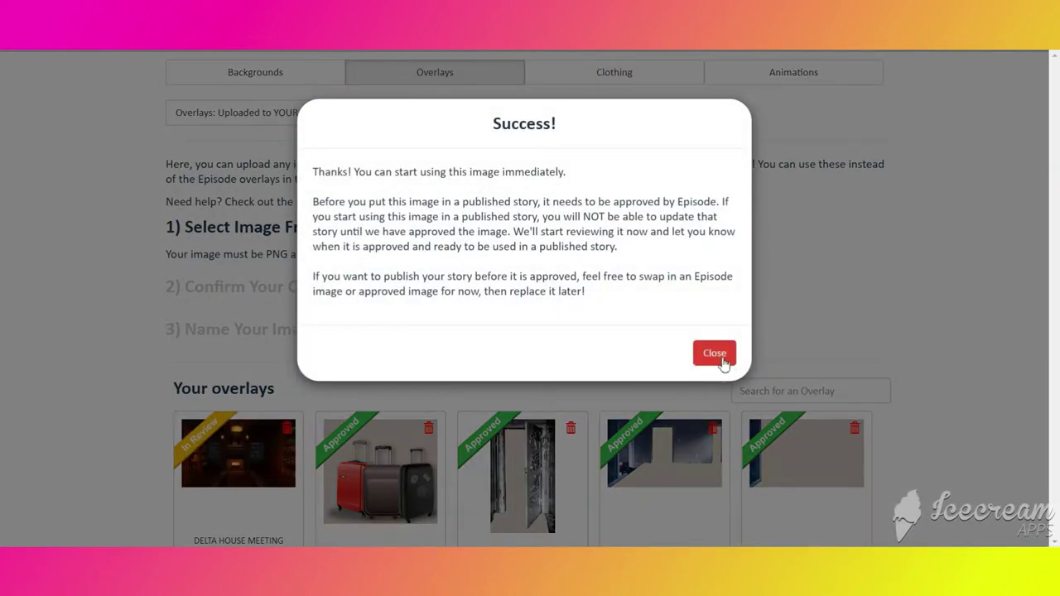
click(715, 354)
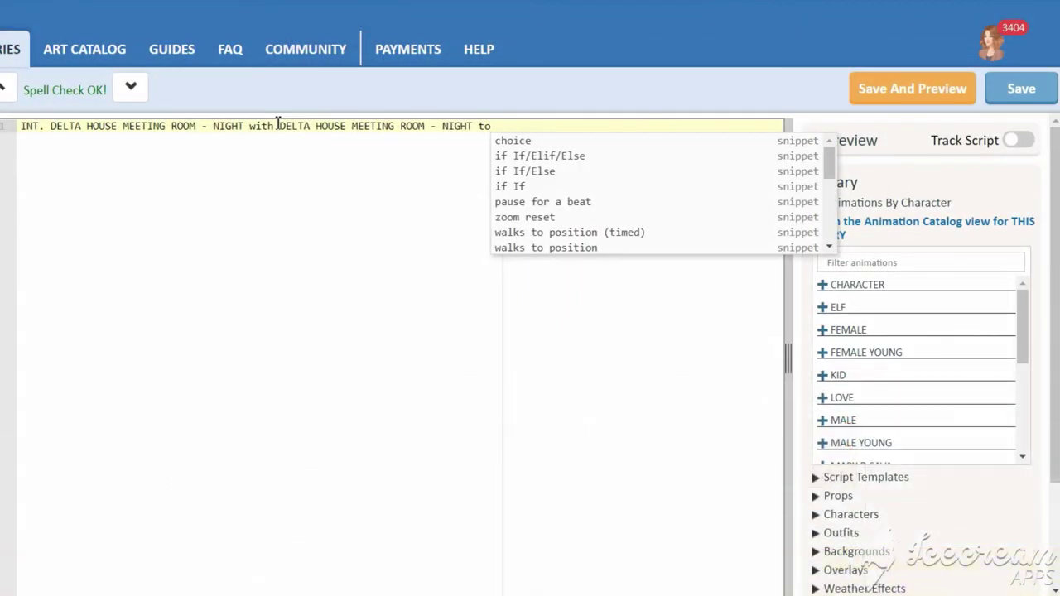
- Write the backdrop line, the meeting room overlay line, and SHADOW's spot 1.2 line in zone 2
text(1.0 0 )
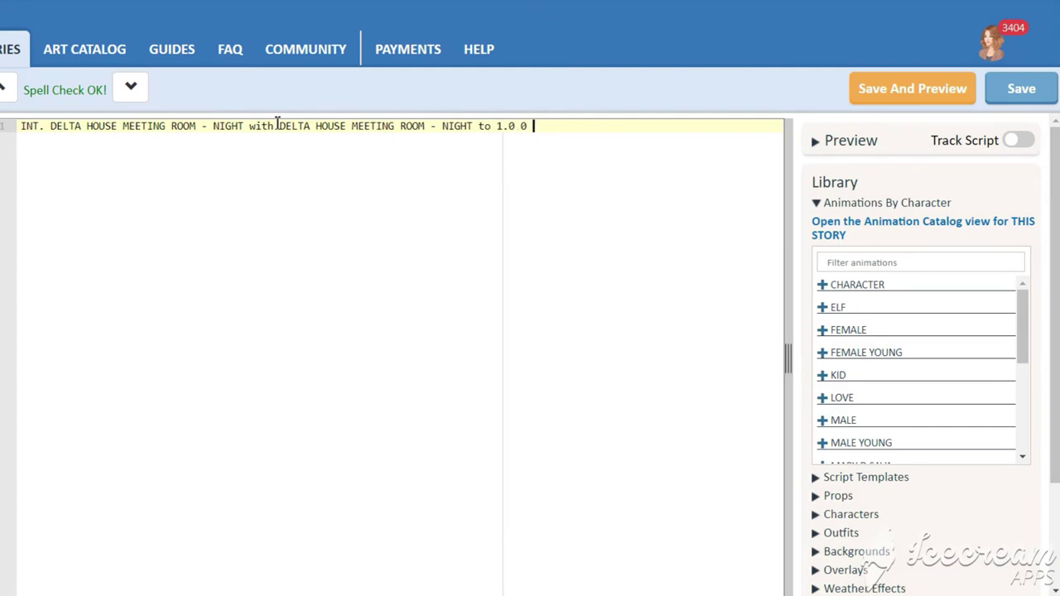
text(0 in zone 1 at layer )
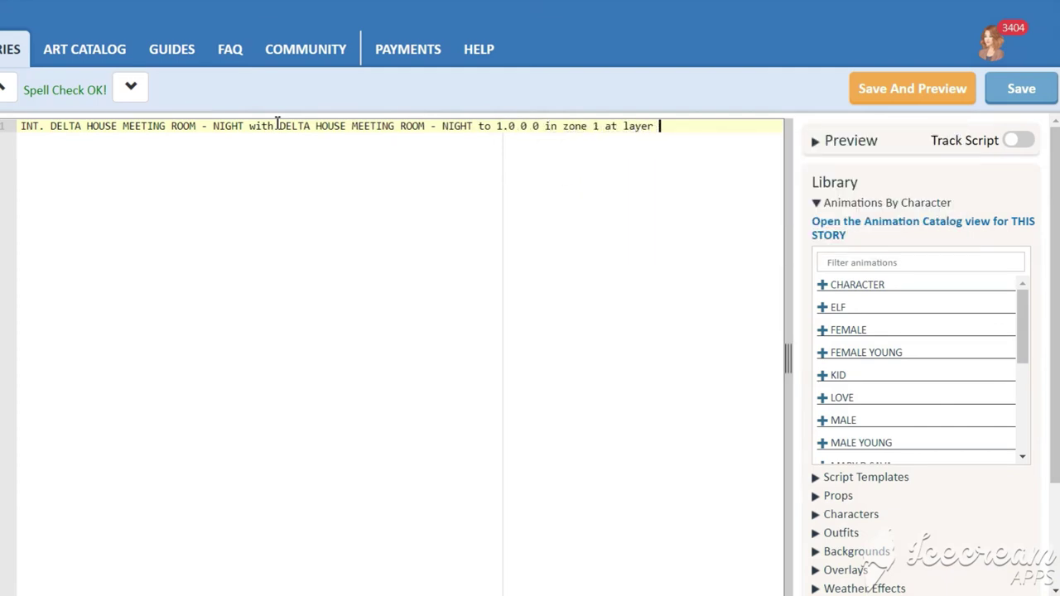
text(1)
key(Return)
key(Return)
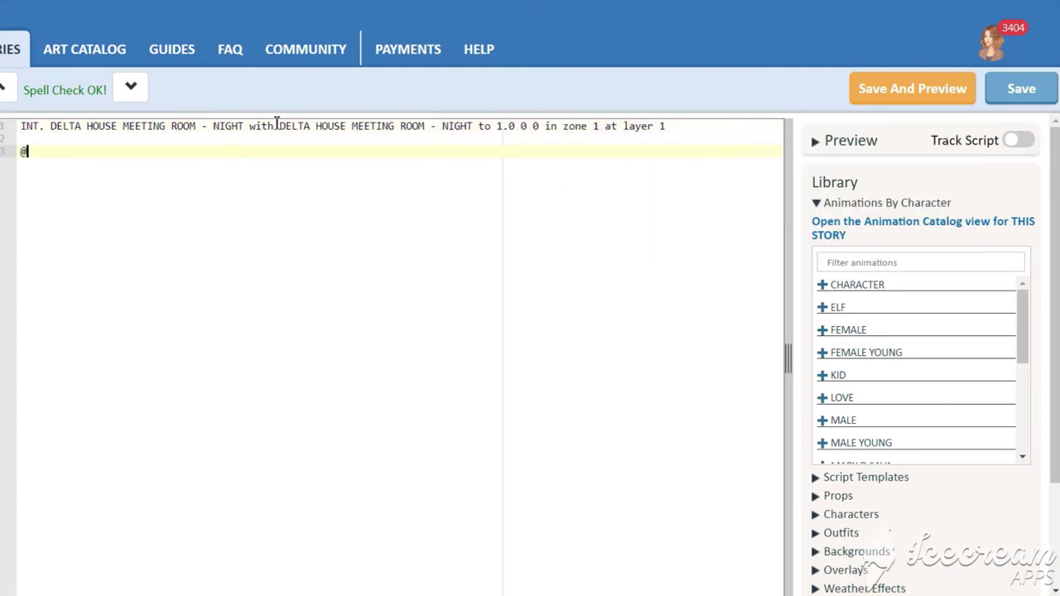
text(@overlay DELTA HOUSE MEETING ROOM - NIGHT opacity 50%)
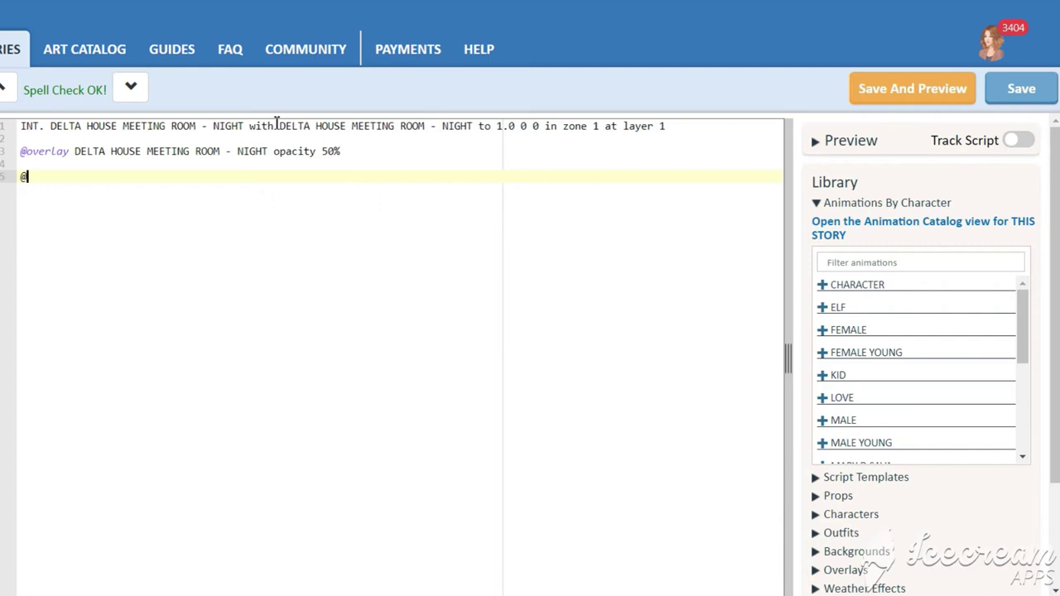
text(SHO)
key(Return)
text(spot 1.2 5 )
text(50 )
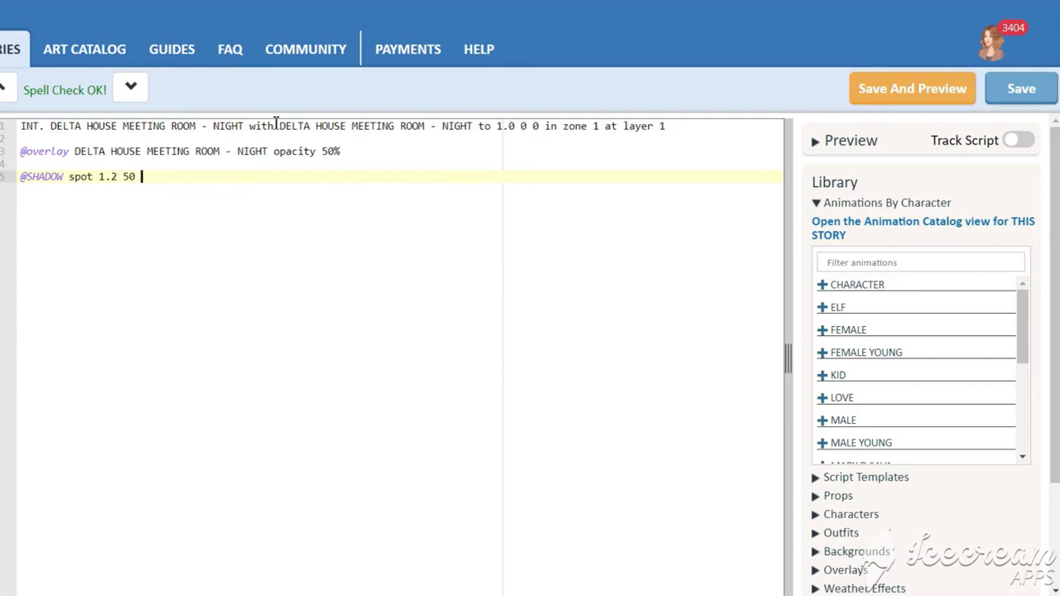
text(inn zone 1 at layer)
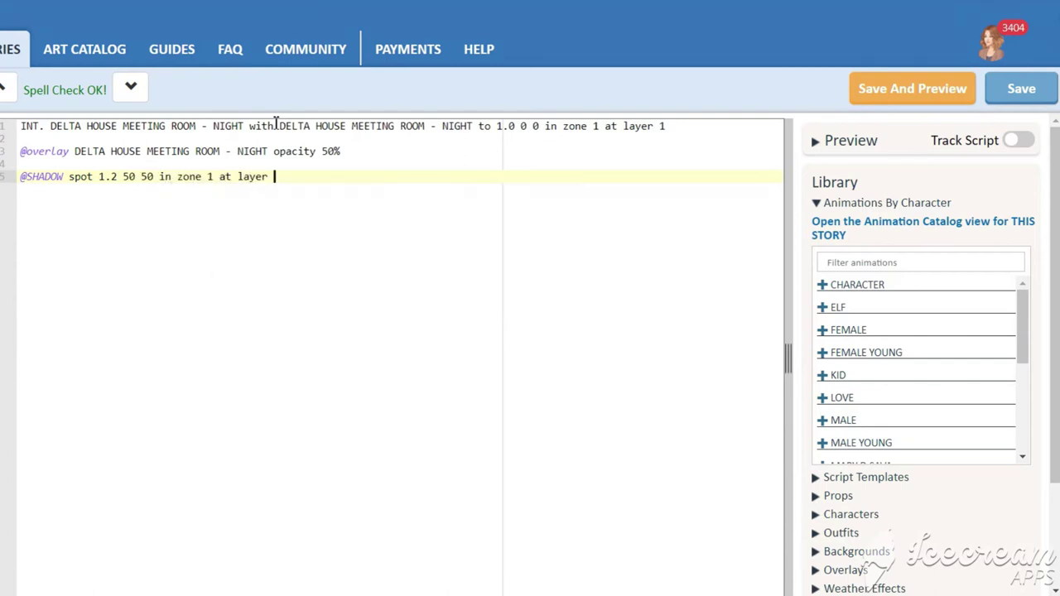
key(BackSpace)
text(2)
- Add a '&cut to zone 2' line and start a NARR narration block below SHADOW's line
key(Up)
key(Up)
key(Up)
text(&cut to zone 2)
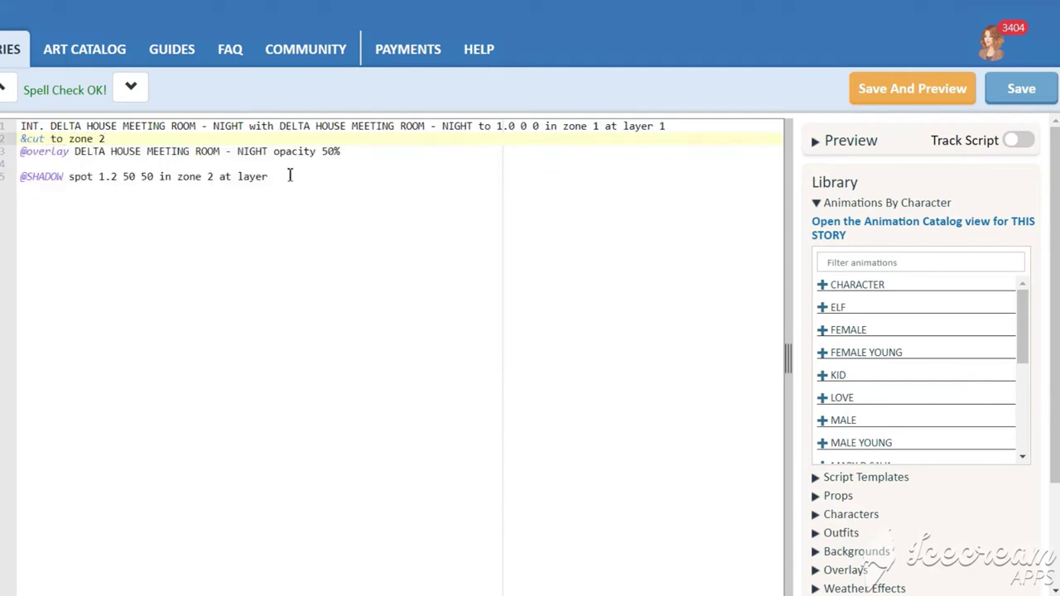
click(290, 175)
key(Return)
key(Return)
key(Tab)
key(Tab)
text(NARR)
key(Return)
key(BackSpace)
- Enter 'Test' as the narration text, then save and preview the scene
text(Test)
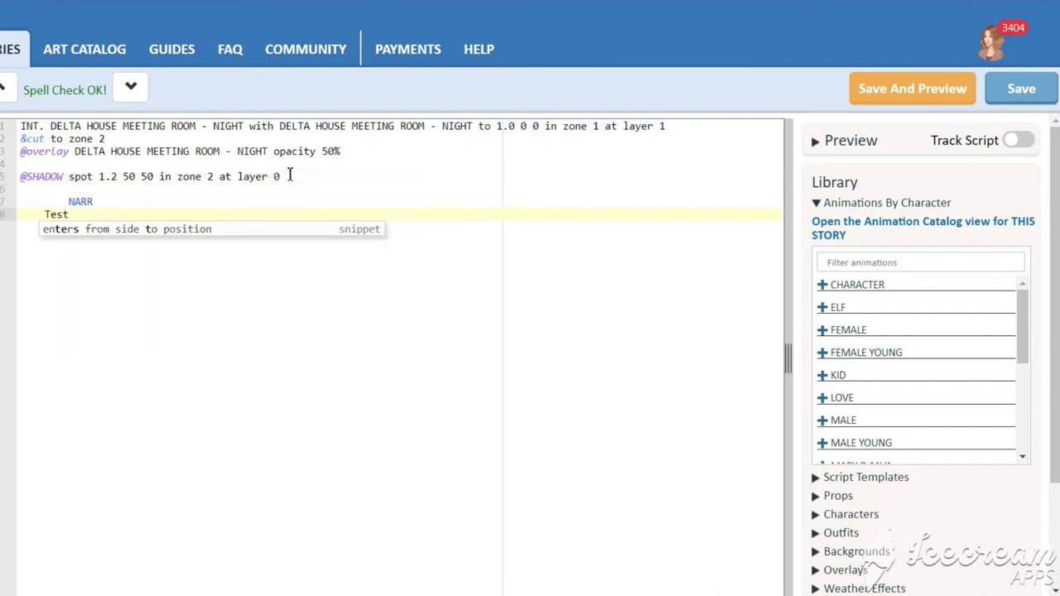
click(22, 126)
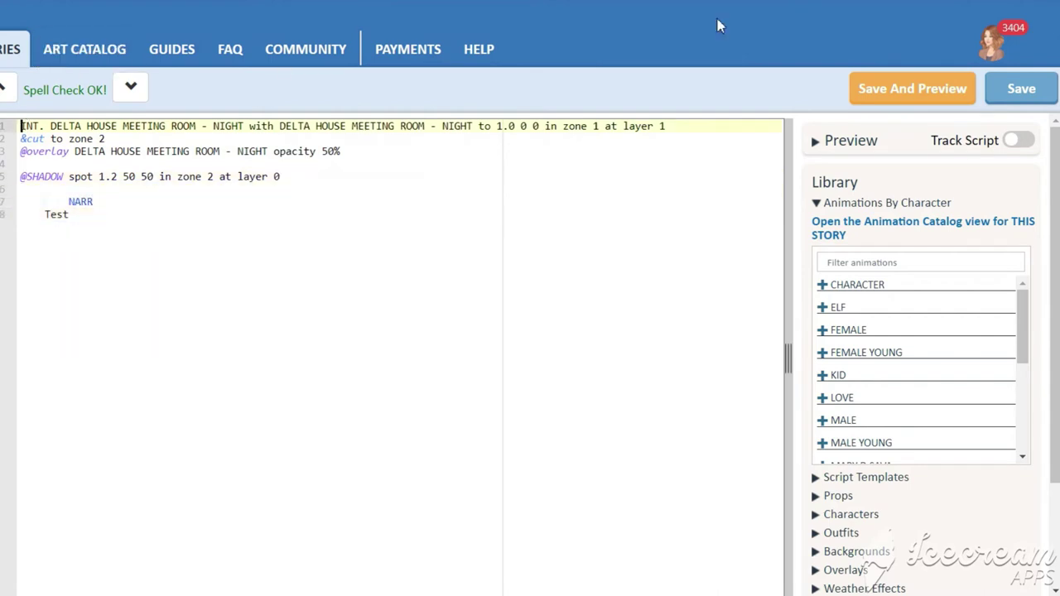
click(912, 99)
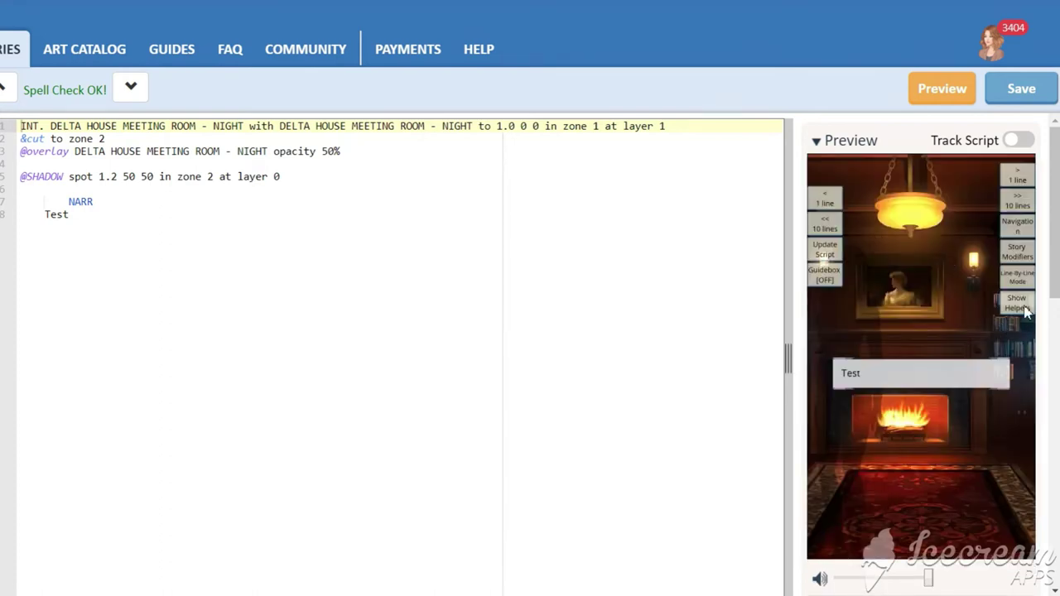
- Use spot directing to enlarge SHADOW and move it toward the right of the scene
click(1025, 308)
click(1018, 383)
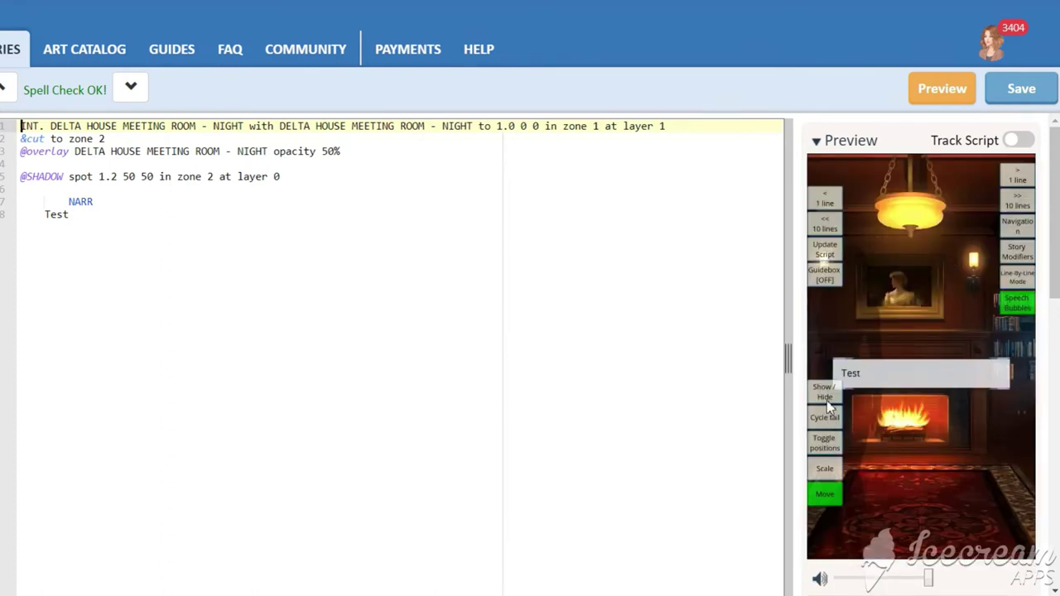
click(1026, 308)
click(1018, 354)
drag(867, 373, 1019, 375)
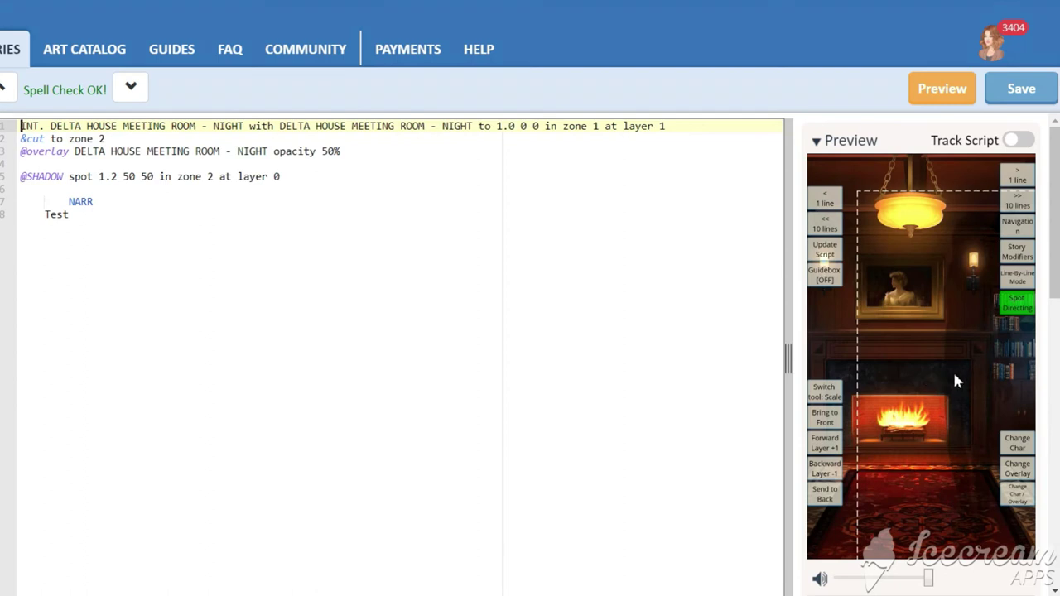
click(828, 392)
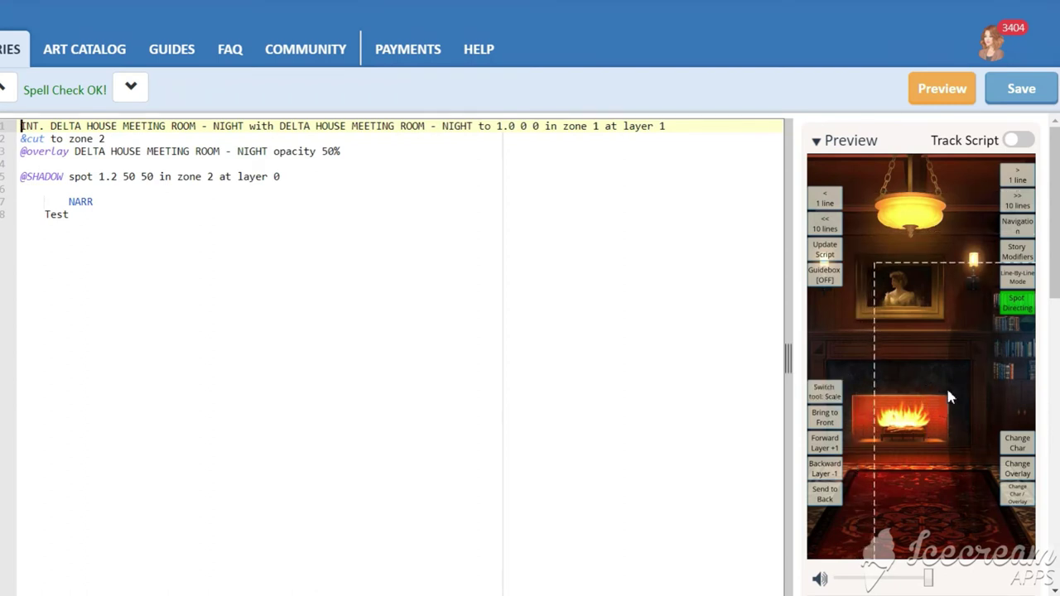
drag(950, 398, 939, 306)
click(824, 392)
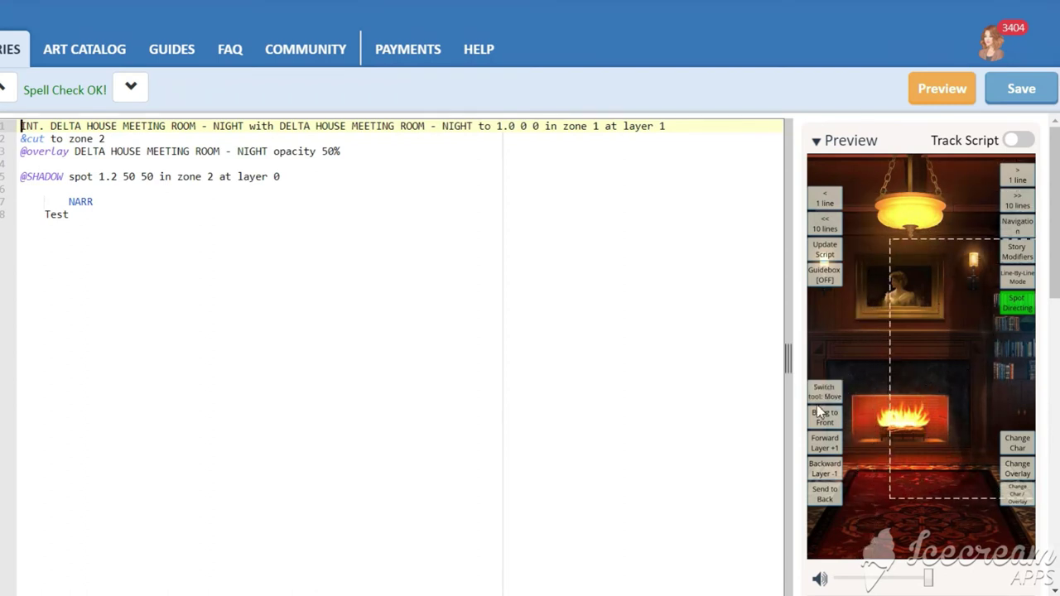
click(837, 398)
drag(944, 344, 1004, 356)
- Paste the spot directing values 0.822 47 256 over line 5's coordinates, then reposition SHADOW again
scroll(931, 480, down, 2)
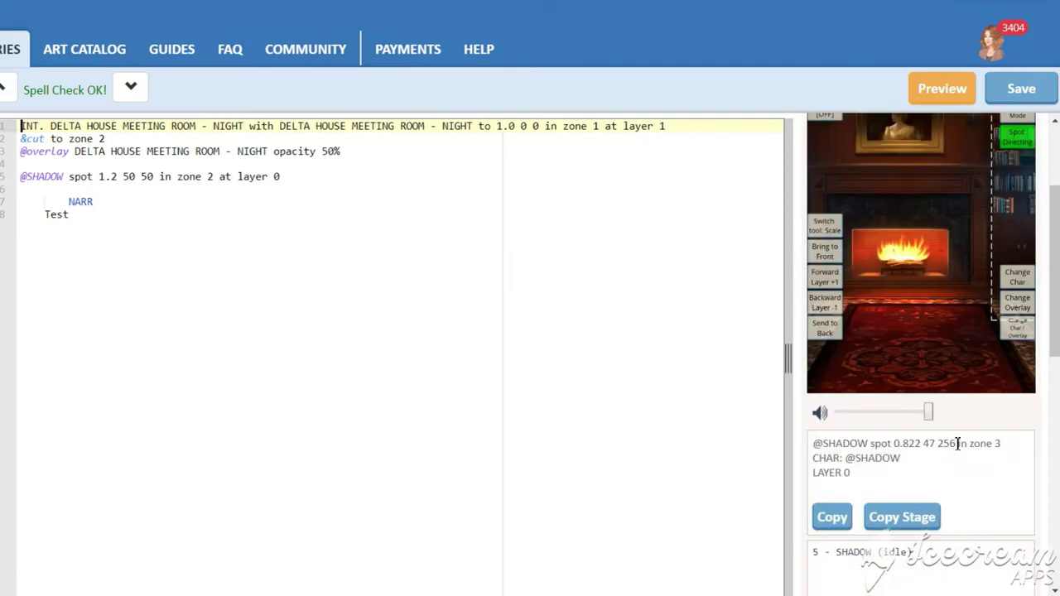
drag(957, 444, 895, 445)
key(ctrl+c)
drag(99, 177, 154, 176)
key(ctrl+v)
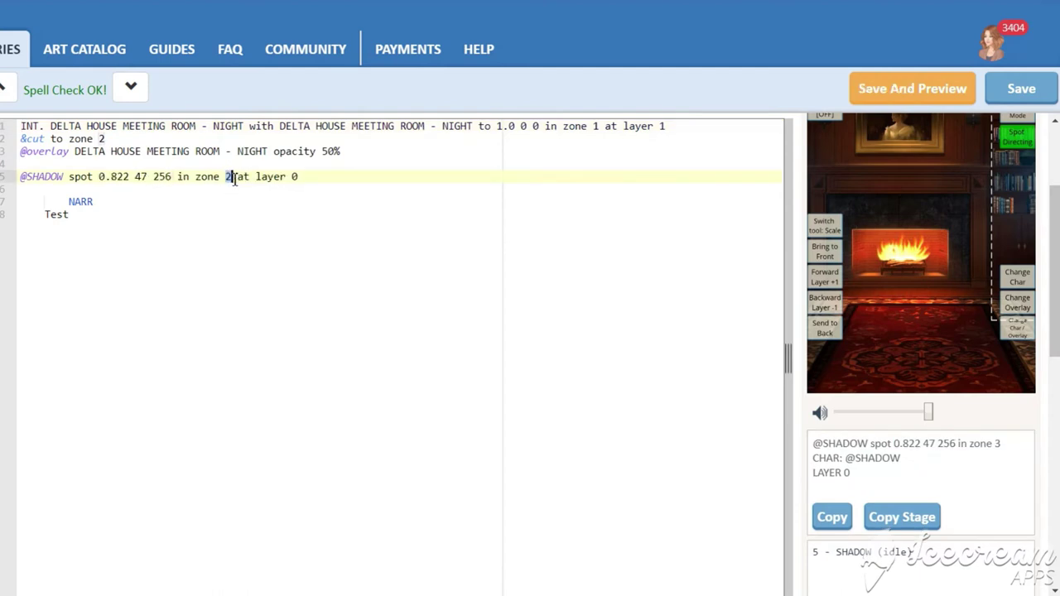
scroll(978, 414, up, 2)
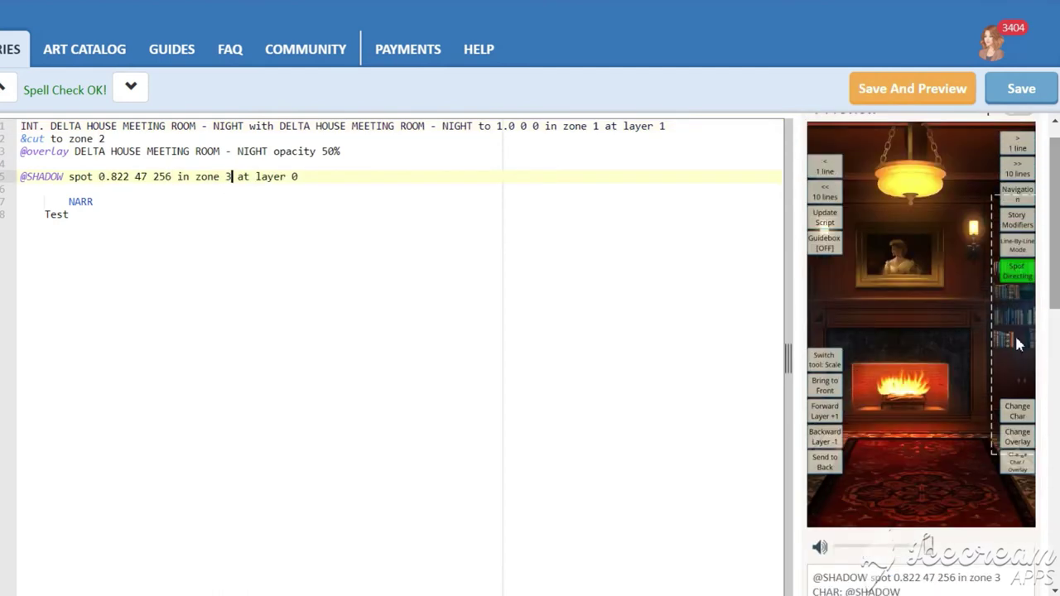
drag(986, 348, 844, 375)
drag(963, 578, 894, 581)
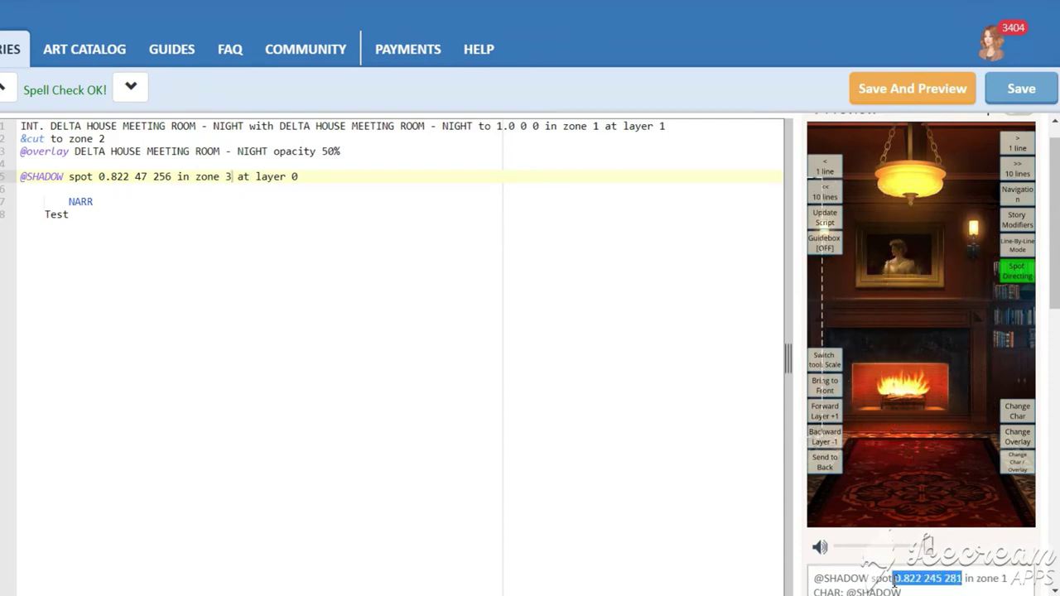
click(338, 177)
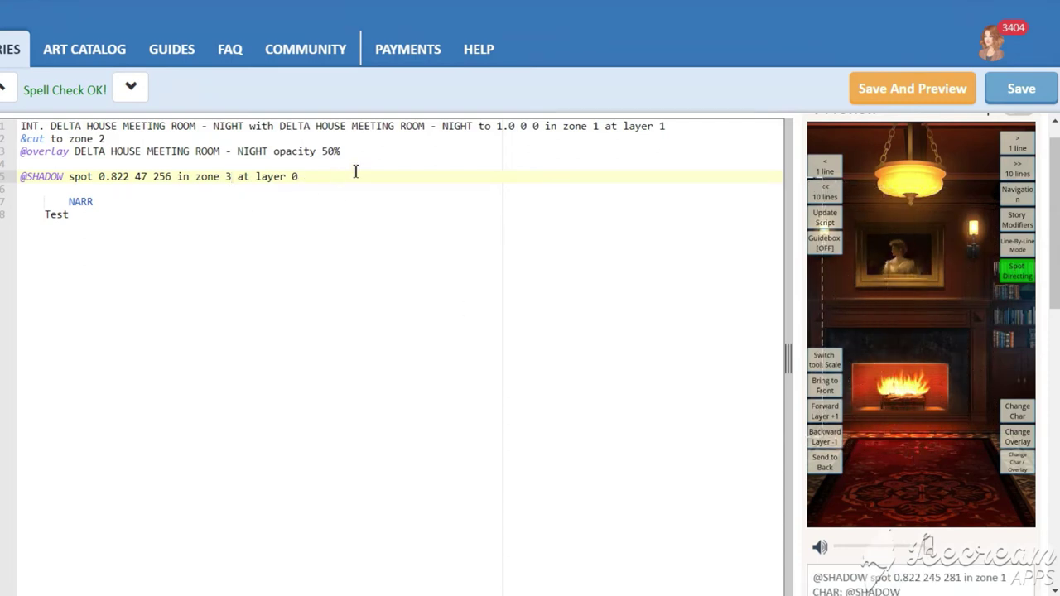
- Add a line walking SHADOW to spot 0.822 245 281 in zone 1 in 2.5 with walk_sneak_loop
key(Return)
text(@SHA)
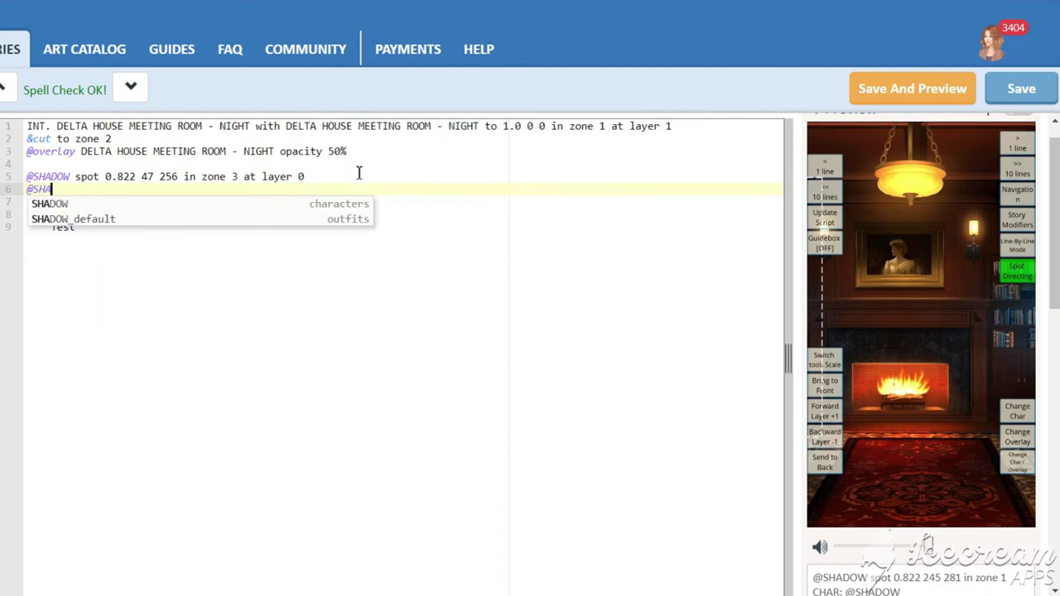
key(Down)
key(Up)
key(Return)
text(walks to sp)
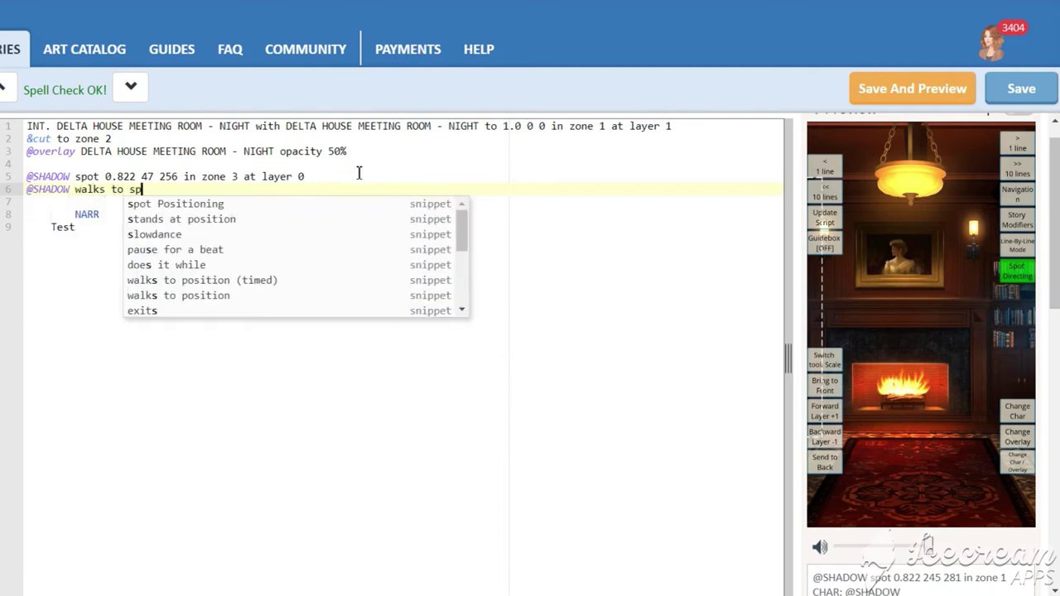
key(Return)
text(in zone 1 in )
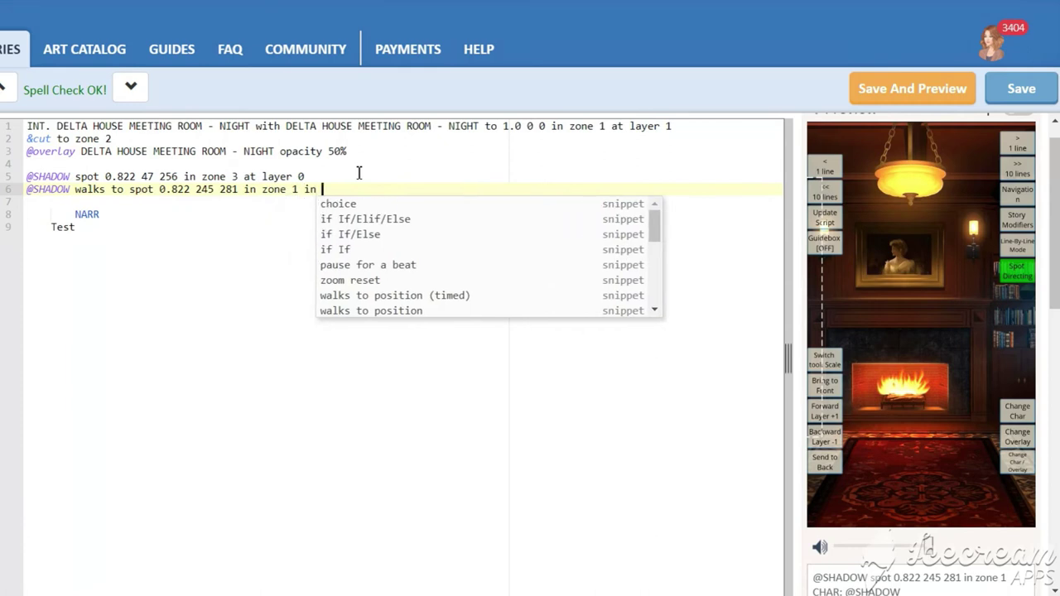
text(2.5)
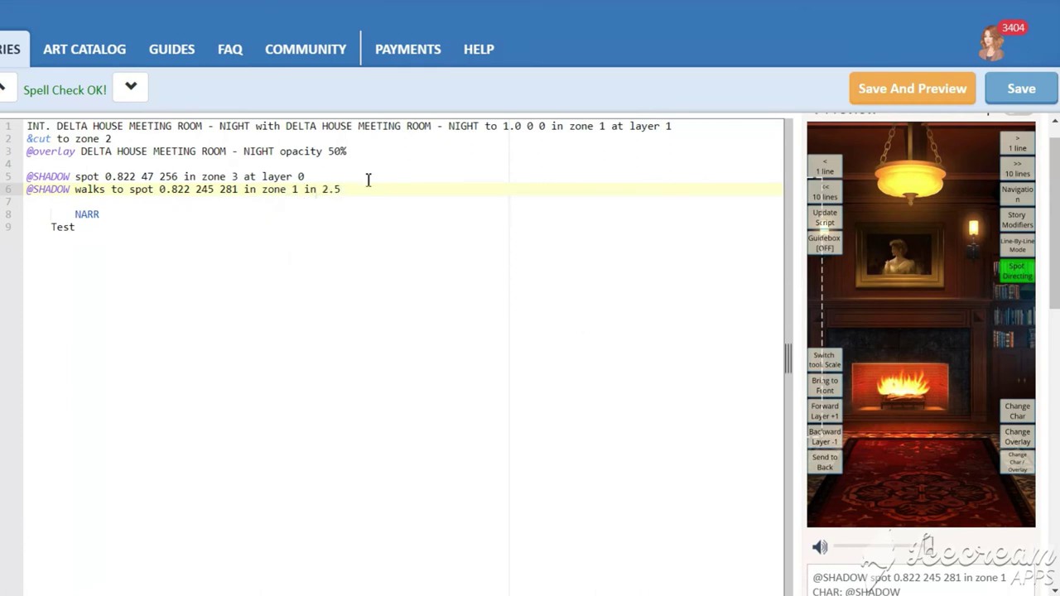
text( AND )
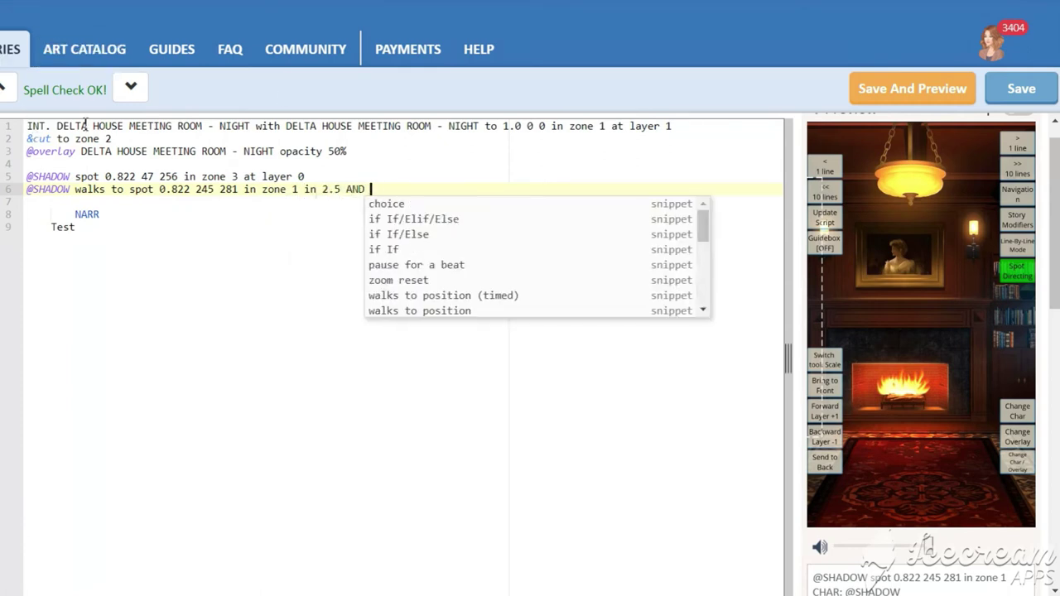
text(SHADOW does it while )
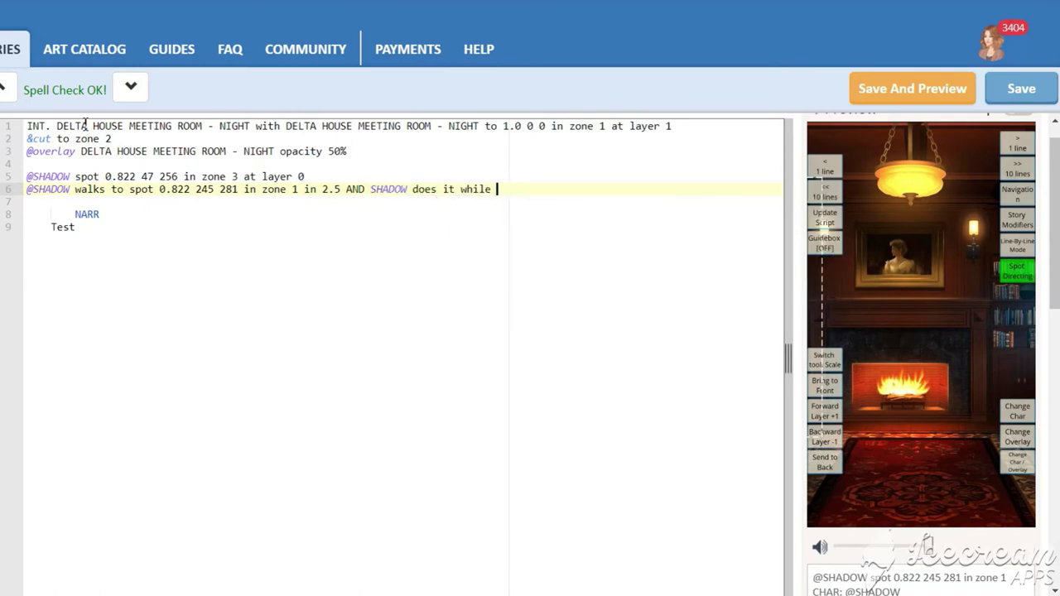
text(sneawalk)
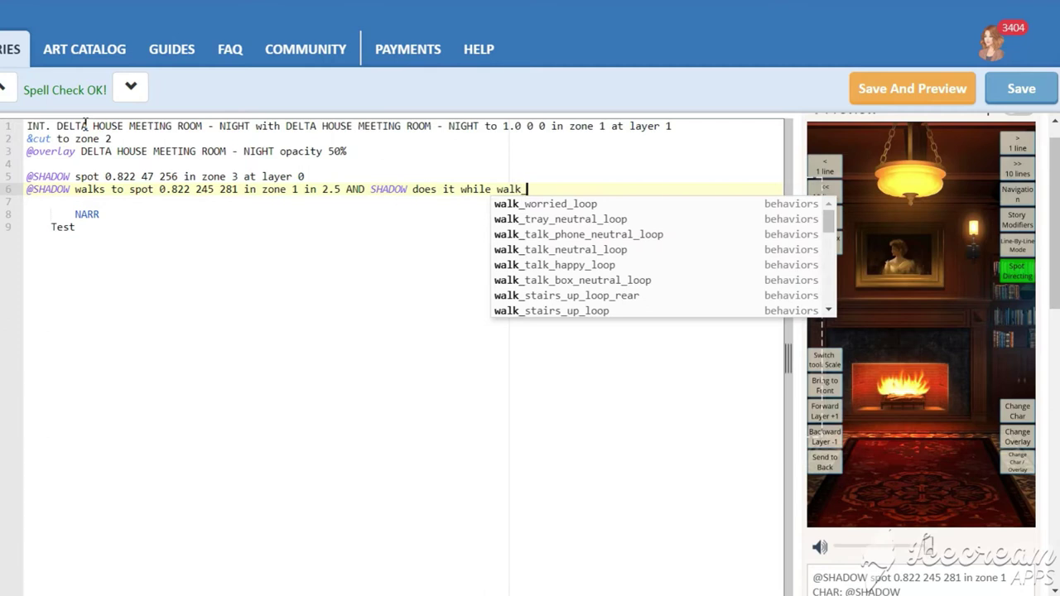
text(_)
key(Down)
key(Down)
key(Down)
key(Down)
key(Down)
key(Down)
key(Down)
key(Down)
key(Down)
key(Down)
key(Down)
key(Down)
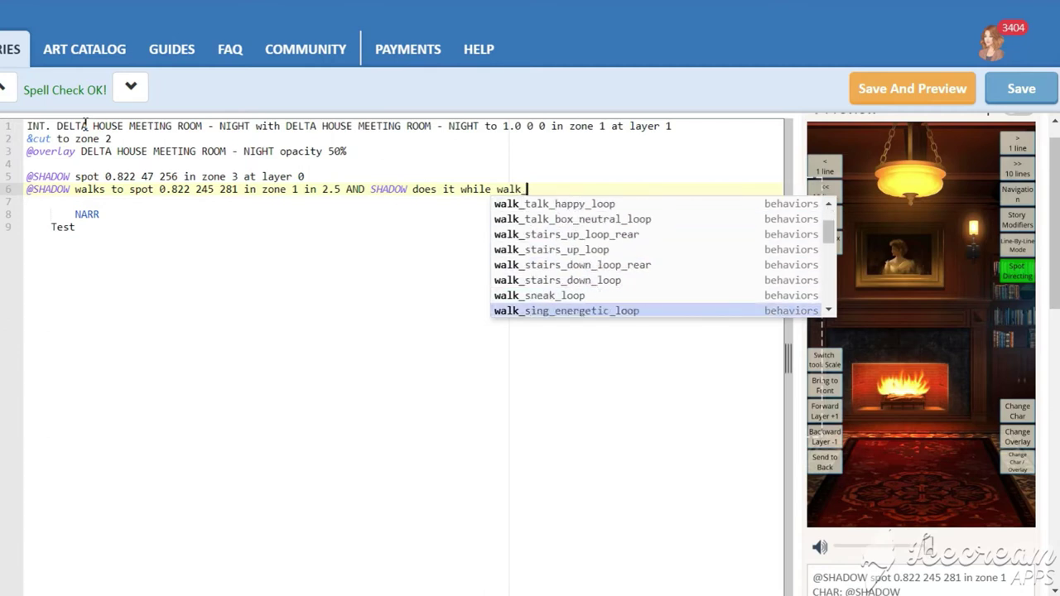
key(Up)
key(Return)
- Save the script and preview the scene in a wider preview panel
click(29, 126)
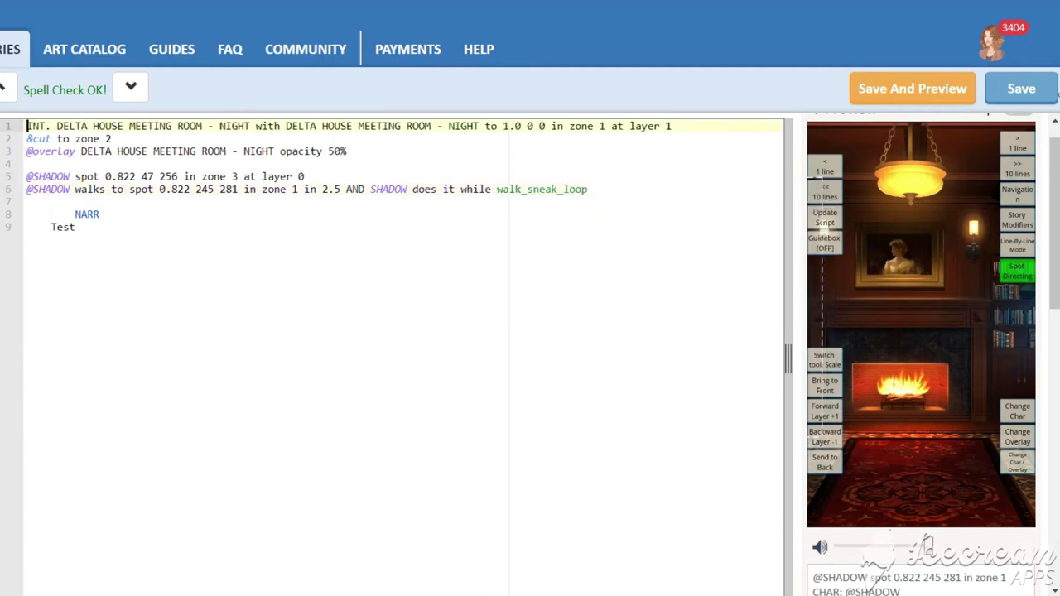
click(937, 90)
drag(787, 359, 757, 373)
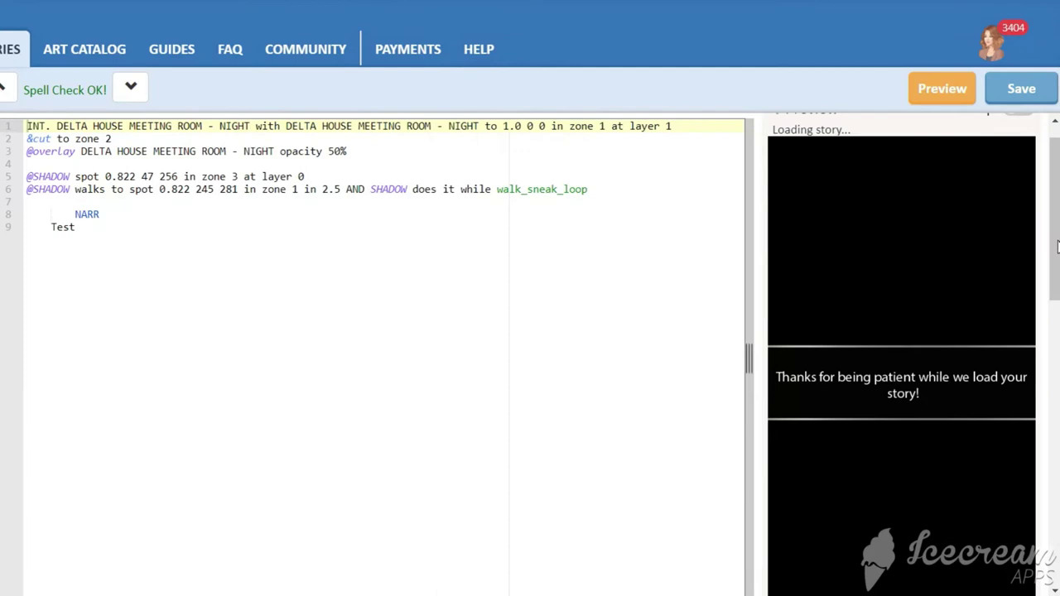
- Edit line 6 so SHADOW's walk time is 5 instead of 2.5, then save and refresh the preview
drag(1057, 246, 1056, 253)
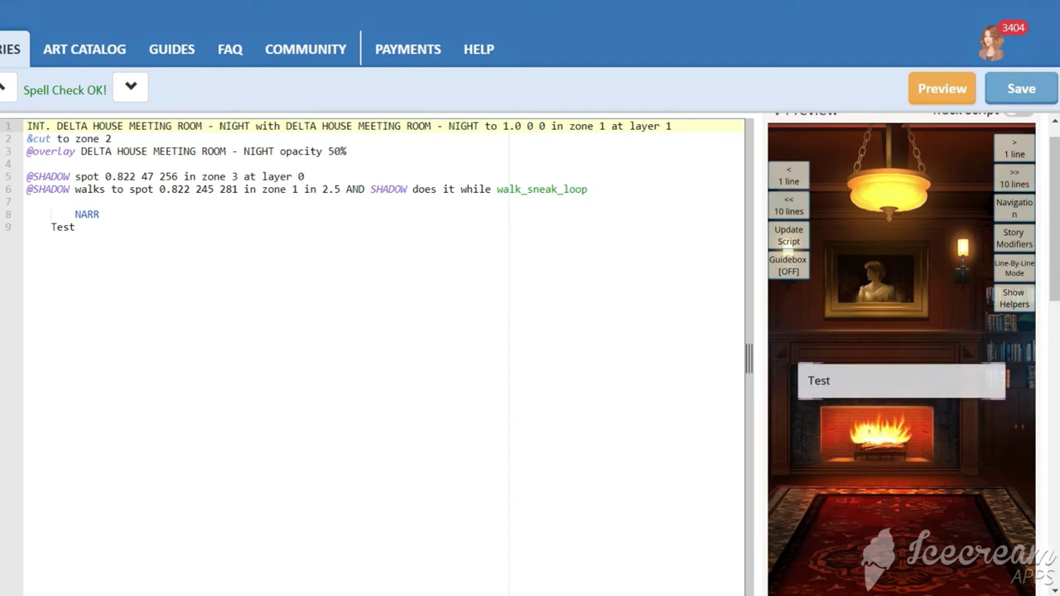
key(ctrl+z)
click(28, 128)
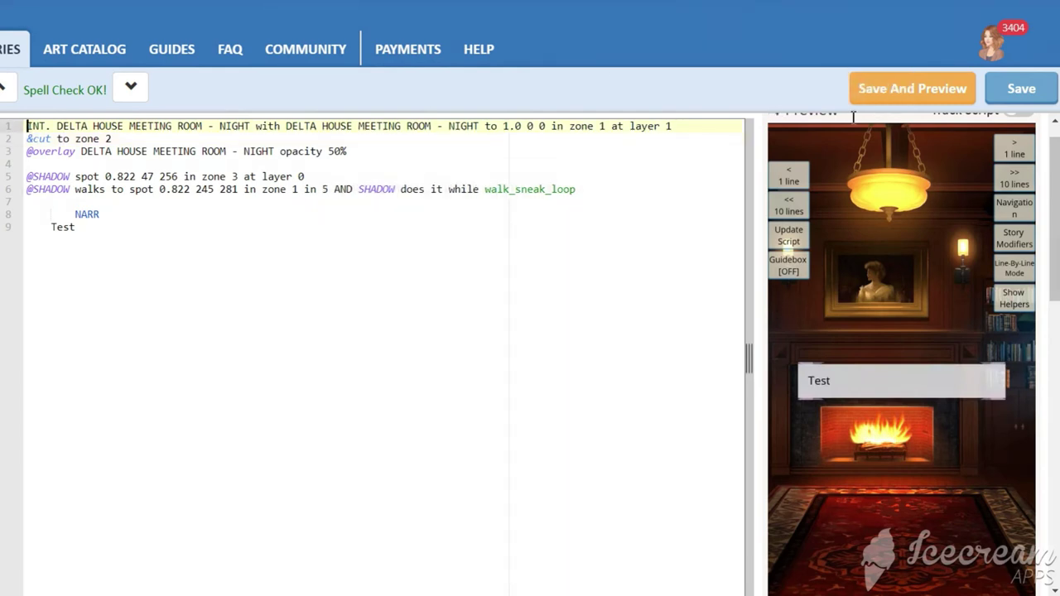
click(923, 94)
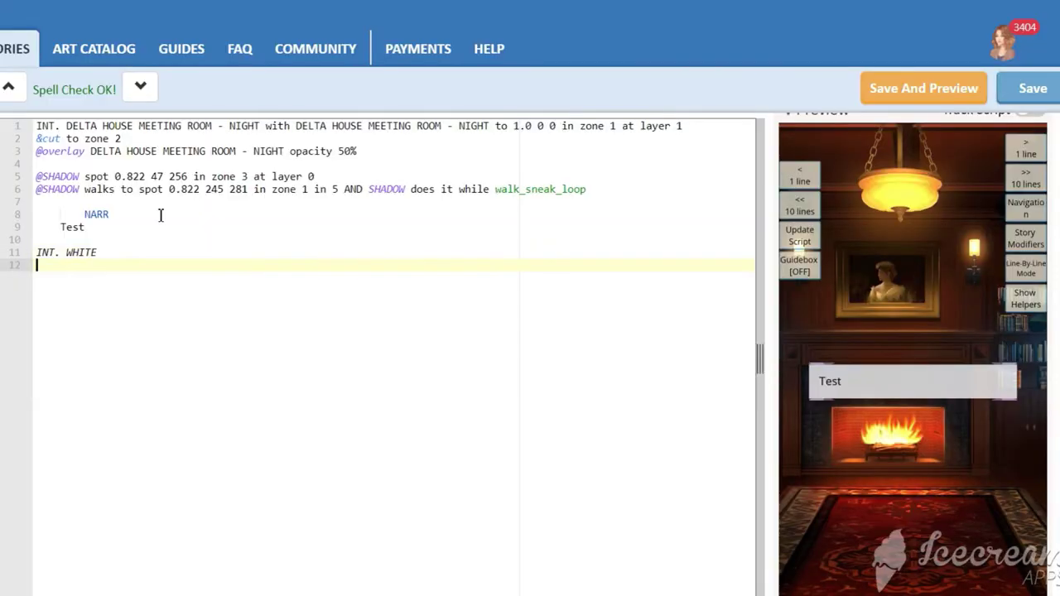
text(@SHADOW spot 1.2)
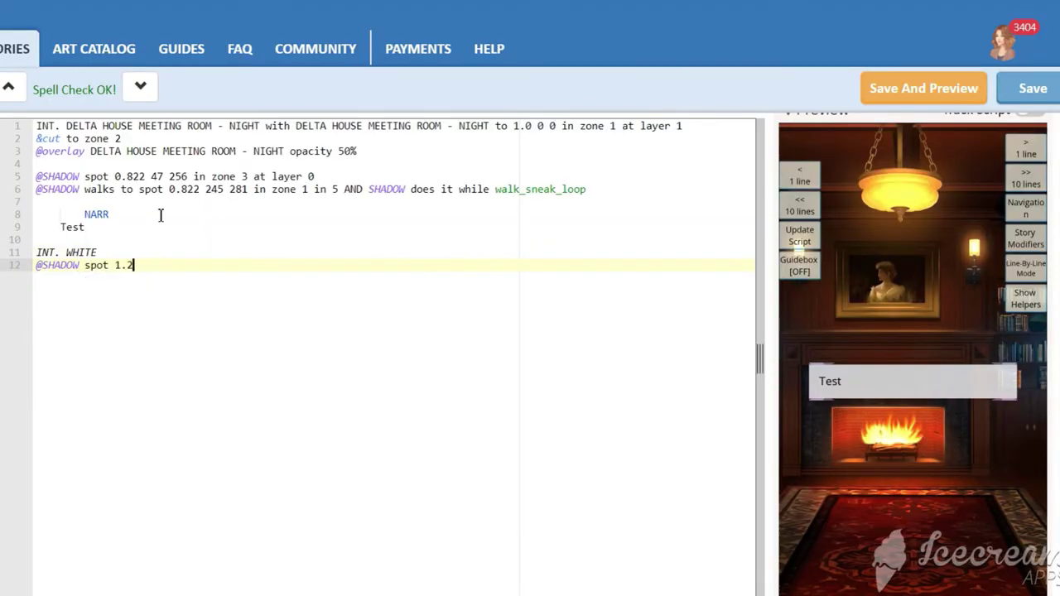
text( 50 50 in zone 1)
key(Return)
key(Return)
text(NARR)
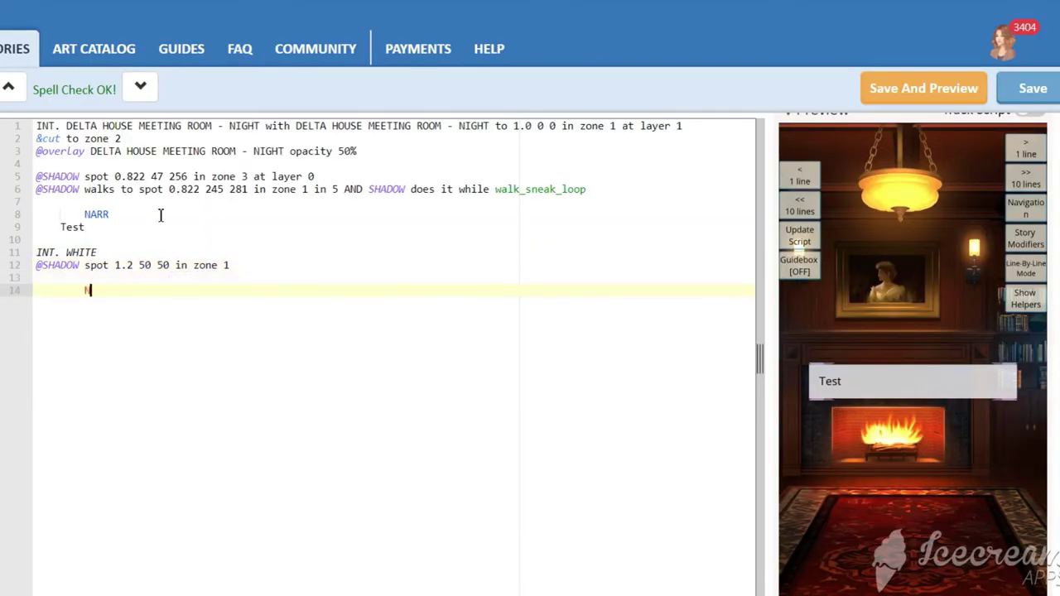
key(Return)
text(Test)
click(37, 254)
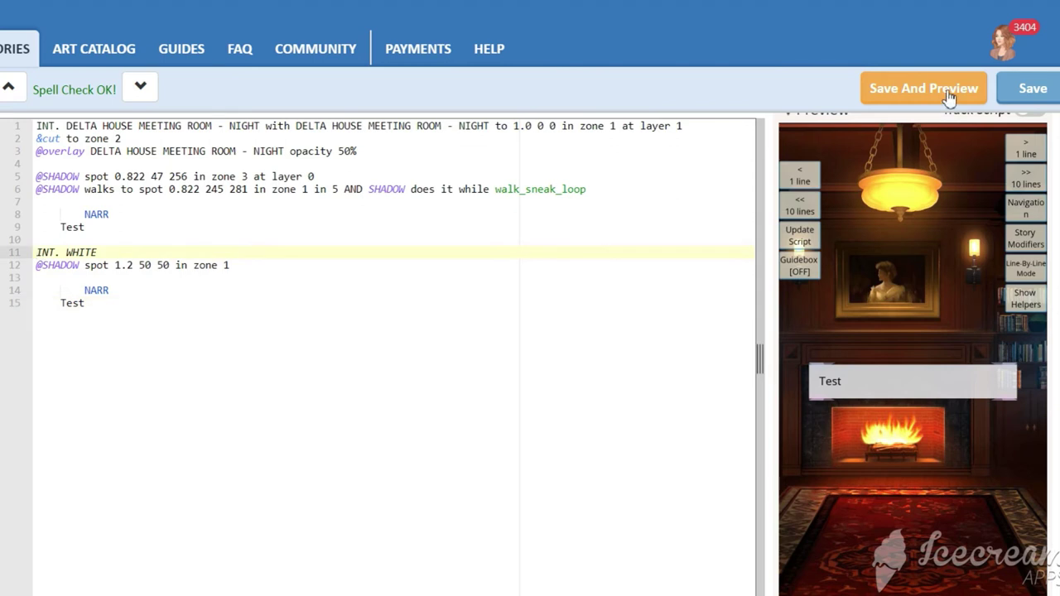
- Preview the scene, reposition SHADOW with Spot Directing, copy its new spot line, and trim the screenshot crop
click(951, 98)
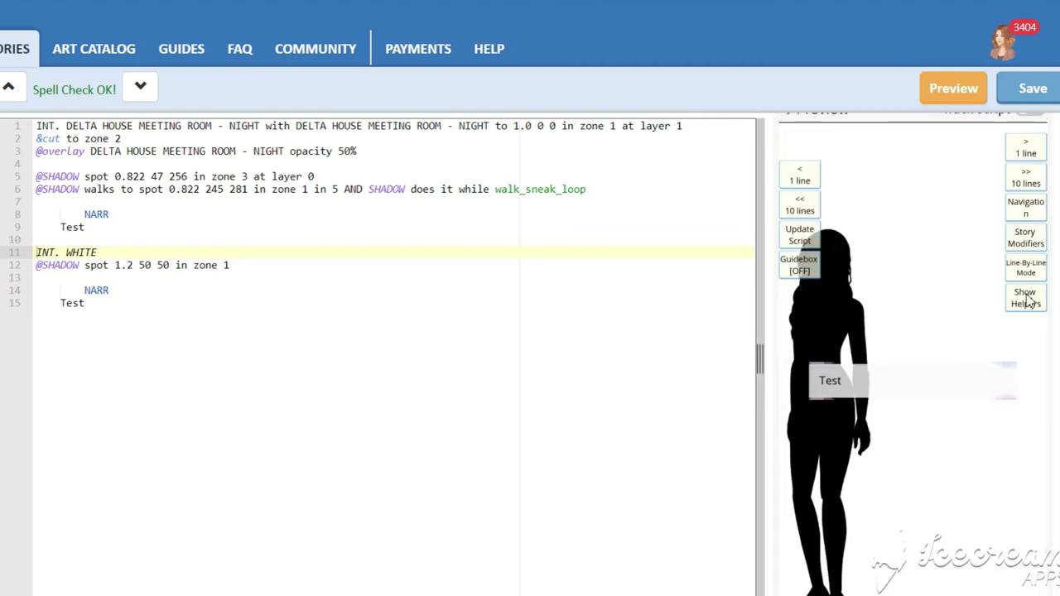
click(1027, 300)
click(1025, 358)
drag(936, 363, 970, 312)
scroll(833, 555, down, 2)
click(804, 557)
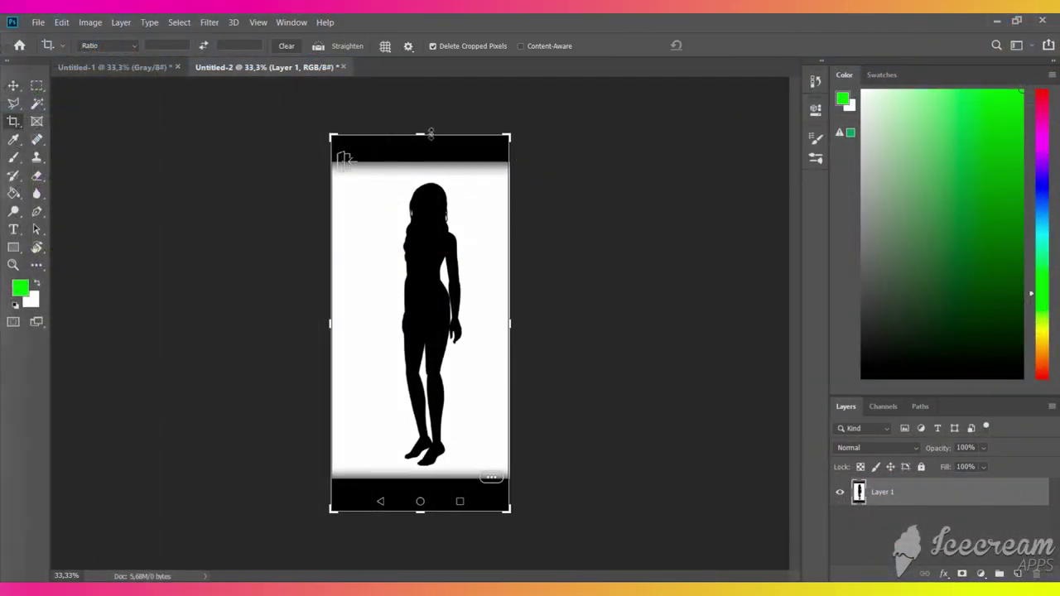
drag(430, 134, 434, 158)
drag(422, 488, 423, 468)
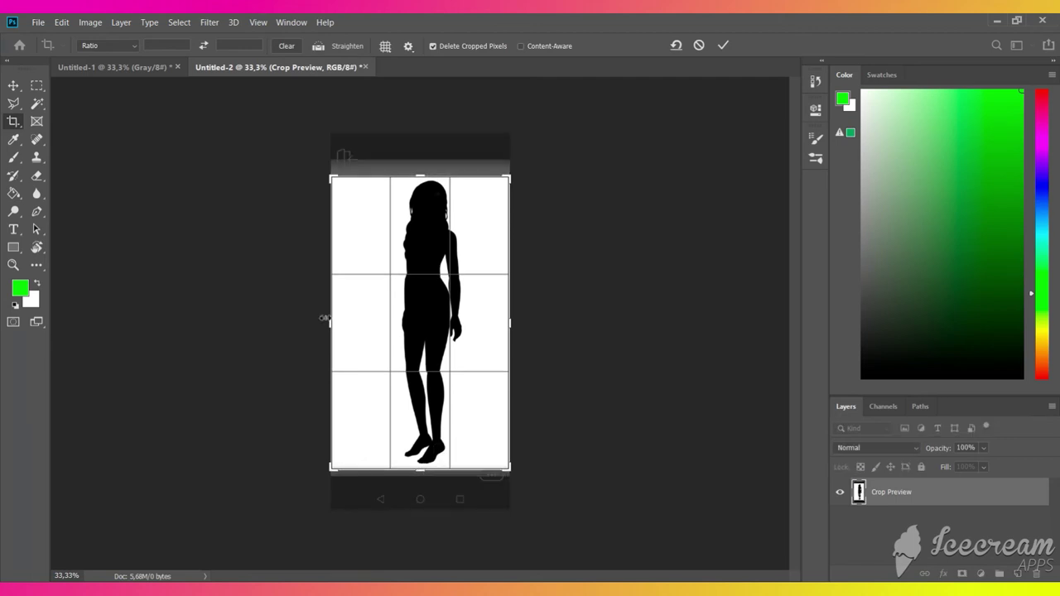
- Crop the screenshot tightly around the silhouette and delete its white background to transparency
drag(331, 323, 358, 323)
drag(488, 327, 467, 324)
key(Return)
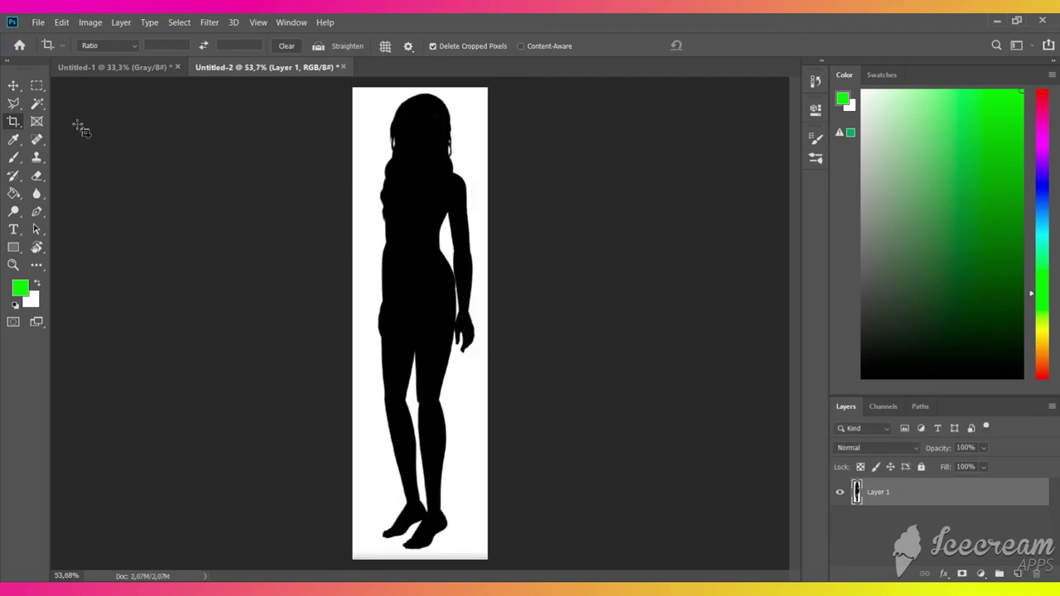
key(w)
click(372, 148)
key(Delete)
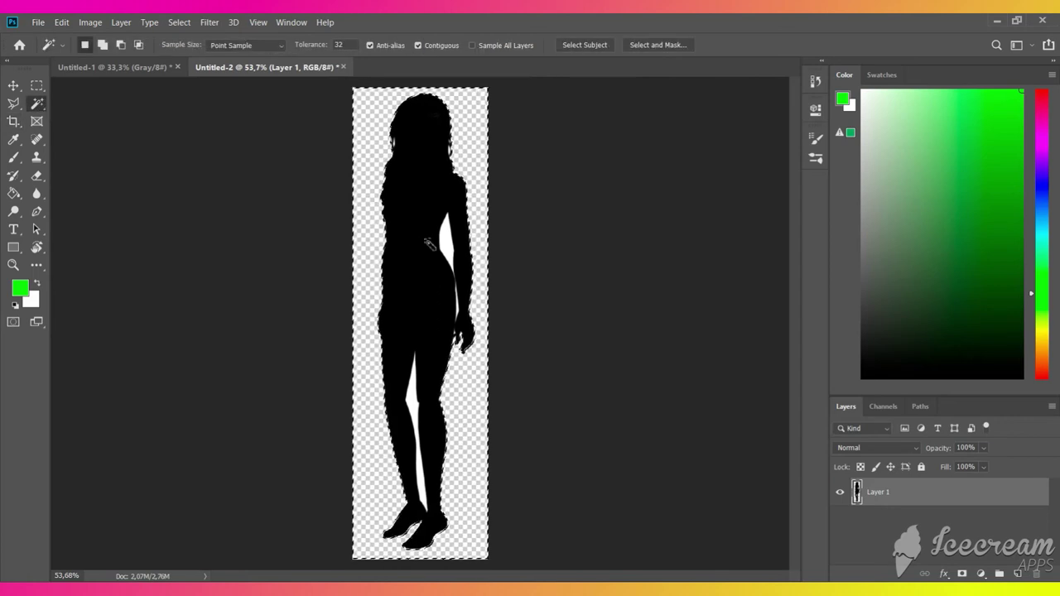
key(ctrl+d)
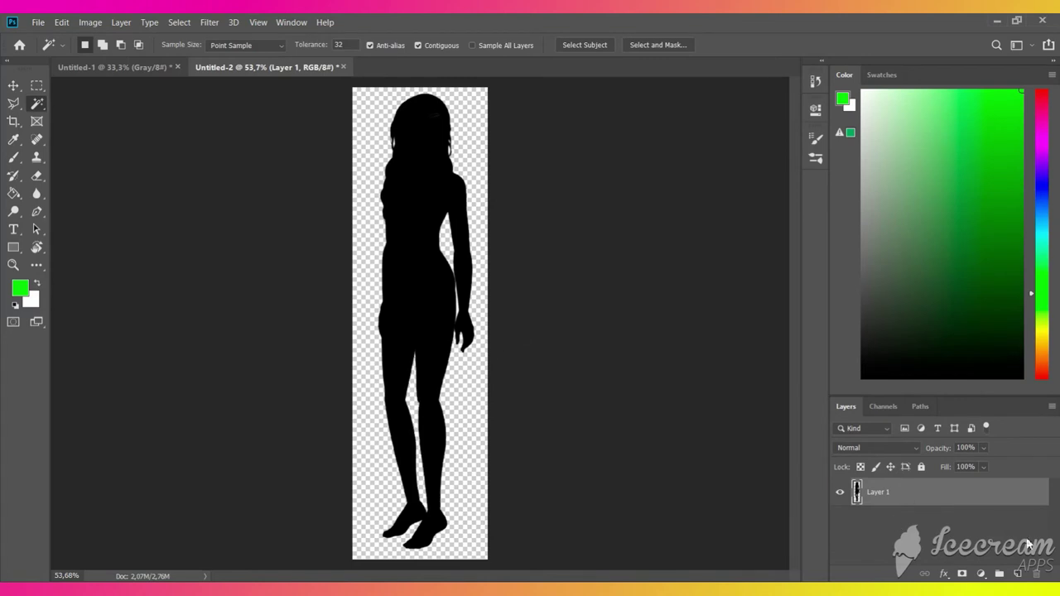
- Add a new Layer 2 and fill it with bright green
ctrl+click(1019, 574)
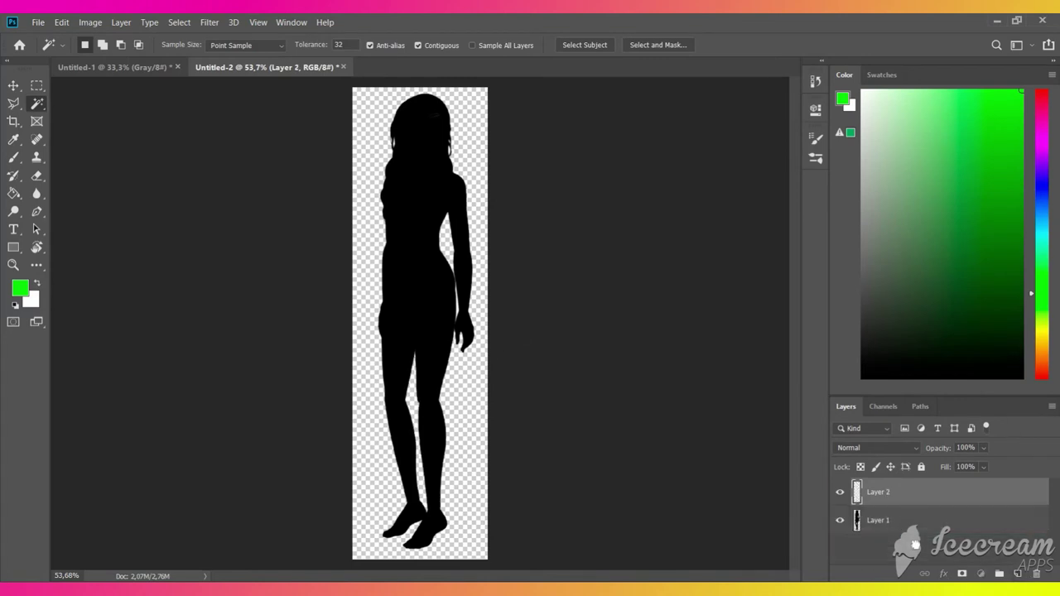
click(14, 193)
click(377, 108)
scroll(383, 348, up, 4)
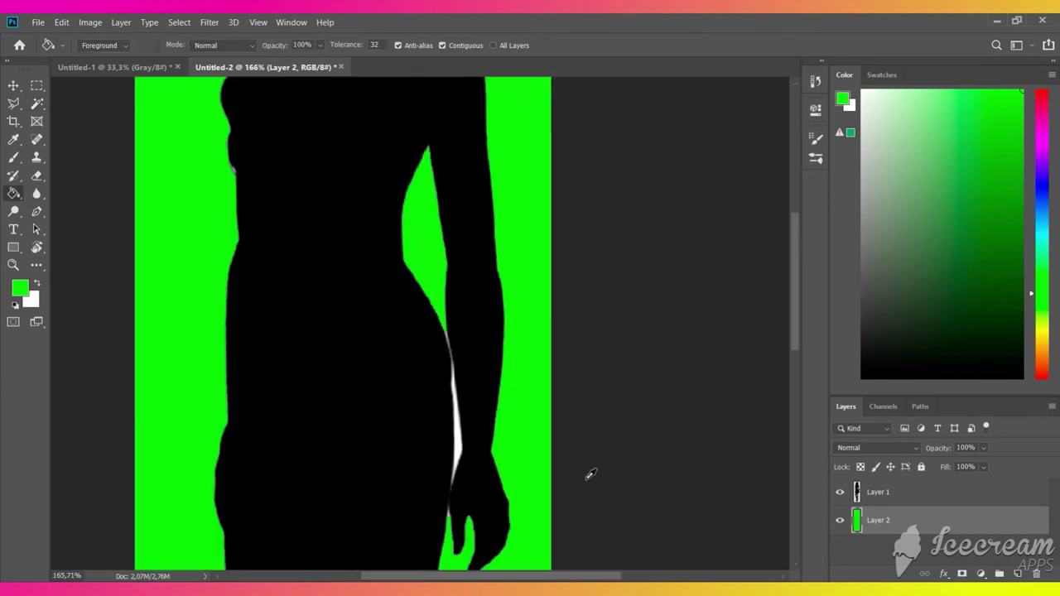
- On Layer 1, lasso the white slivers by the hip and tip and delete them
click(13, 103)
click(903, 494)
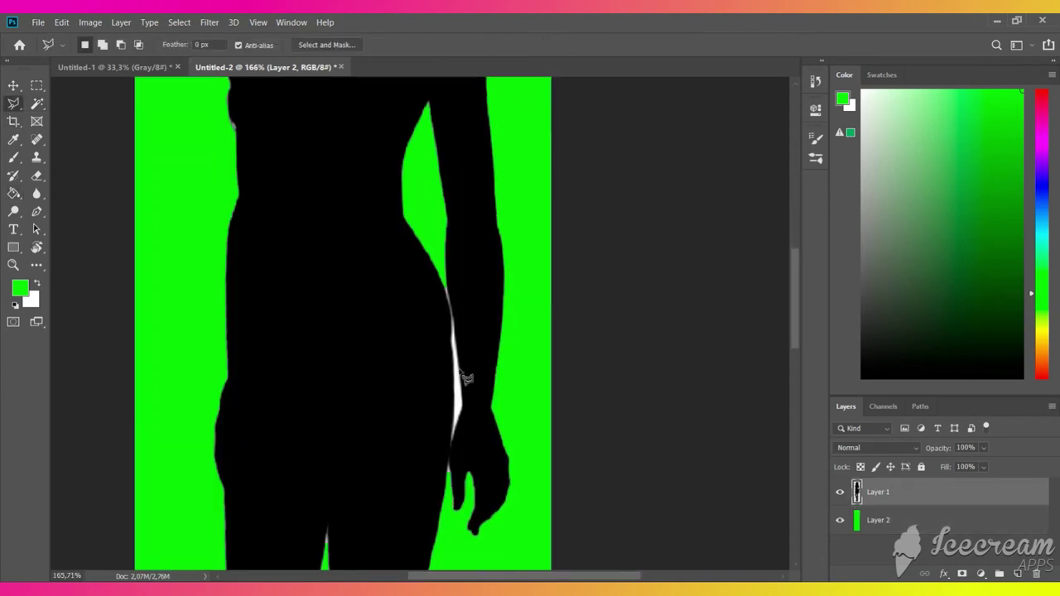
scroll(464, 345, up, 3)
mouse_move(438, 257)
mouse_down()
mouse_move(458, 338)
mouse_move(452, 543)
mouse_move(474, 466)
mouse_move(457, 300)
mouse_move(440, 256)
mouse_up()
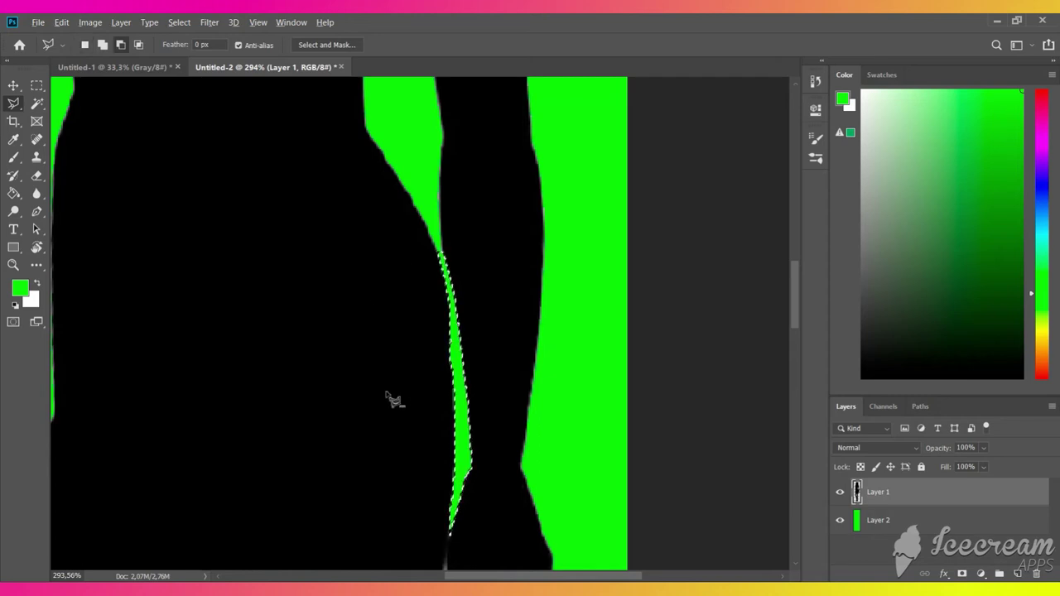
scroll(381, 423, down, 5)
scroll(331, 398, down, 5)
scroll(315, 267, up, 2)
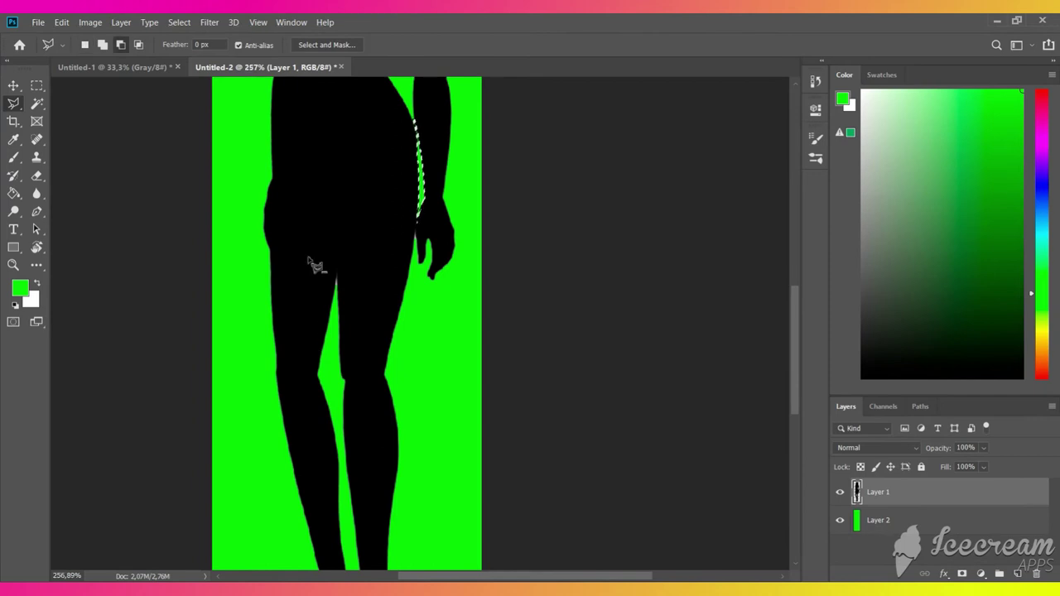
scroll(290, 404, up, 8)
drag(290, 403, 288, 333)
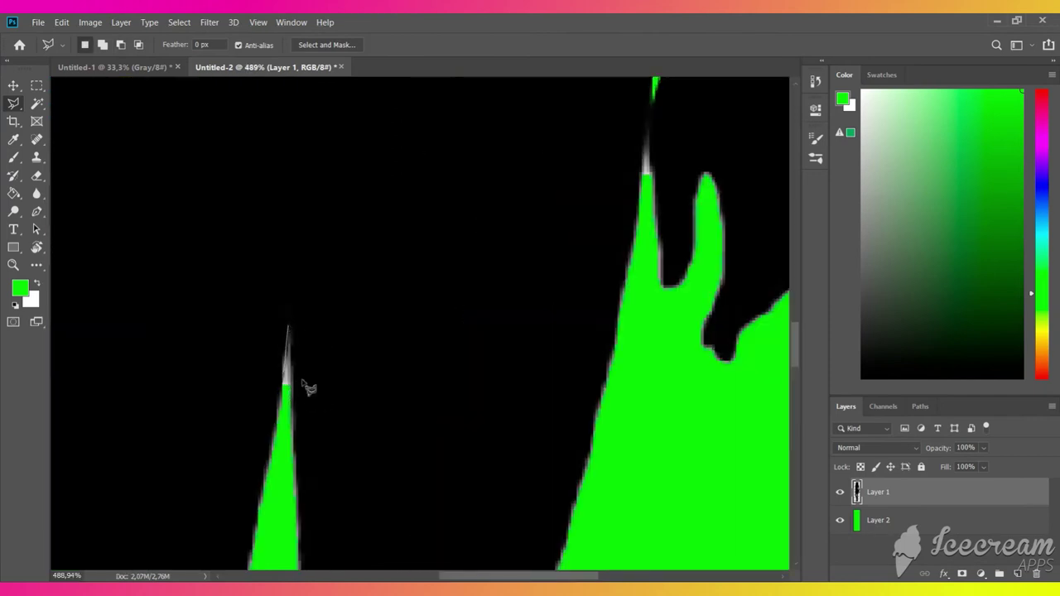
drag(303, 384, 289, 414)
scroll(277, 331, down, 8)
scroll(249, 273, up, 10)
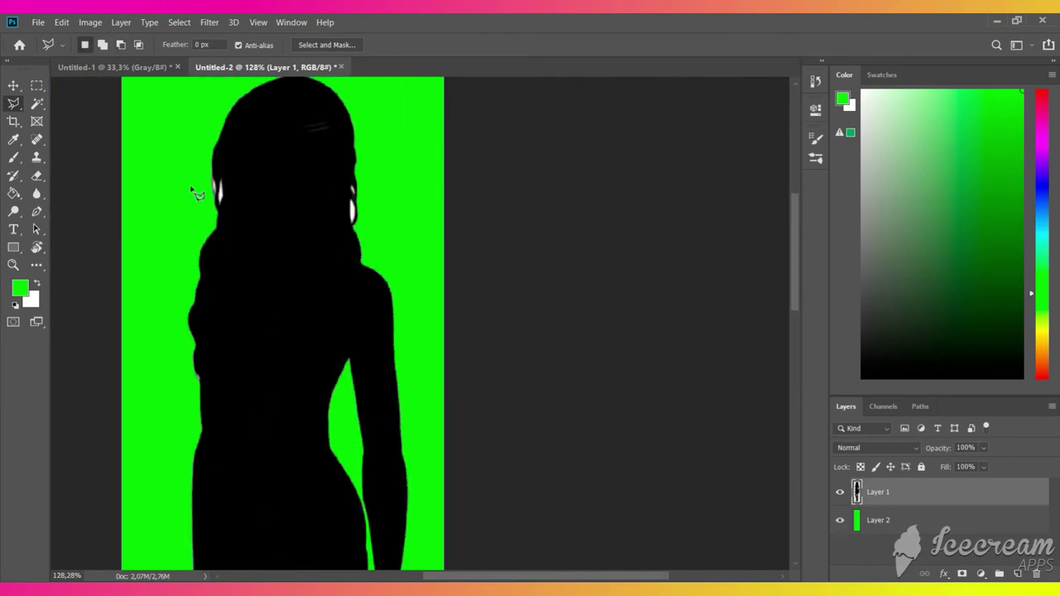
scroll(265, 300, up, 4)
scroll(267, 299, down, 2)
key(w)
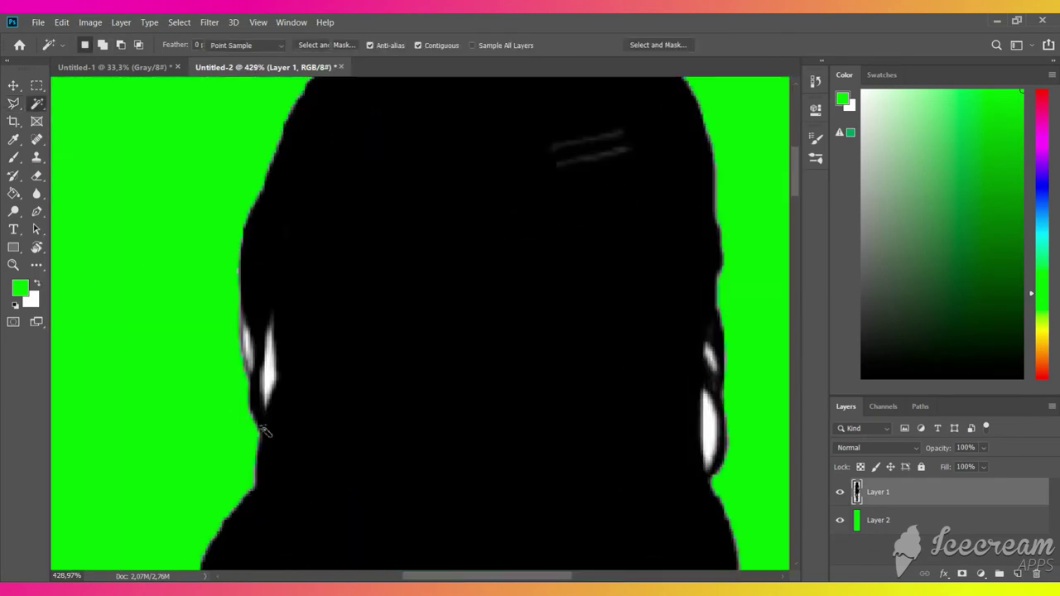
key(Delete)
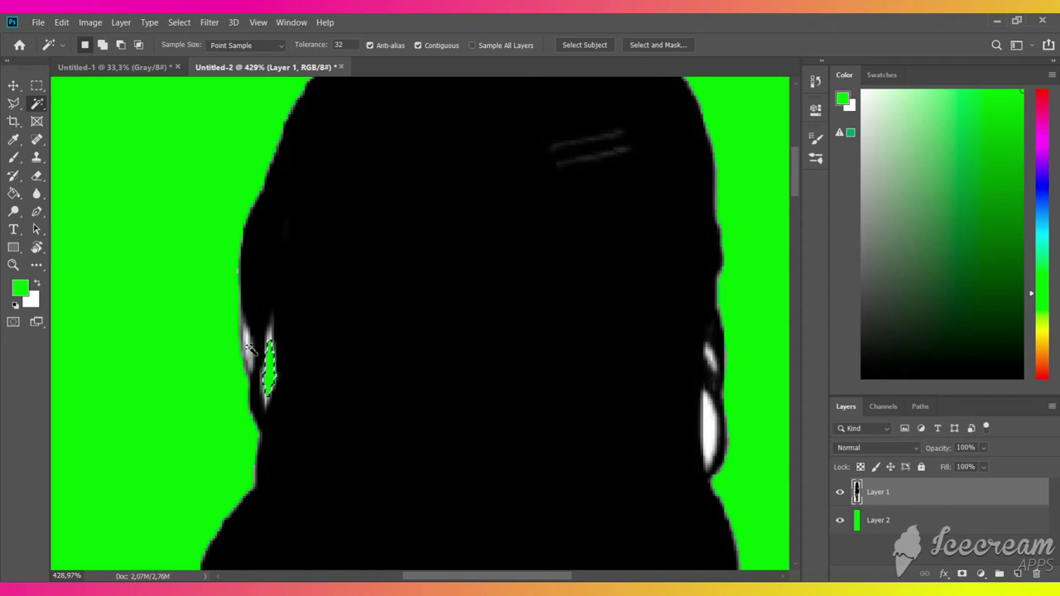
- Delete the white strip left of the hair and the white highlight on its right
click(251, 352)
key(l)
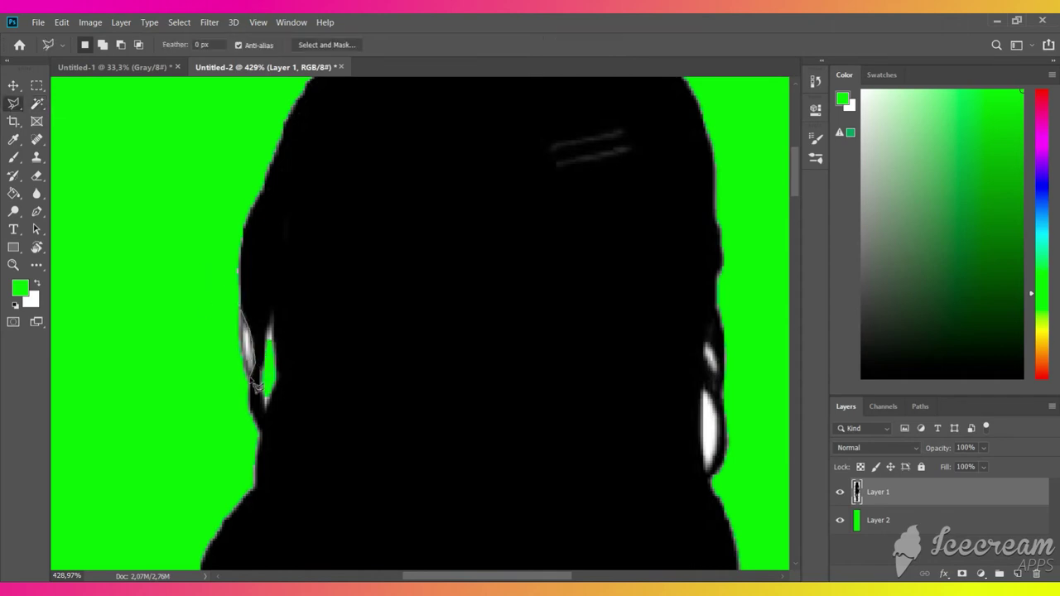
click(245, 314)
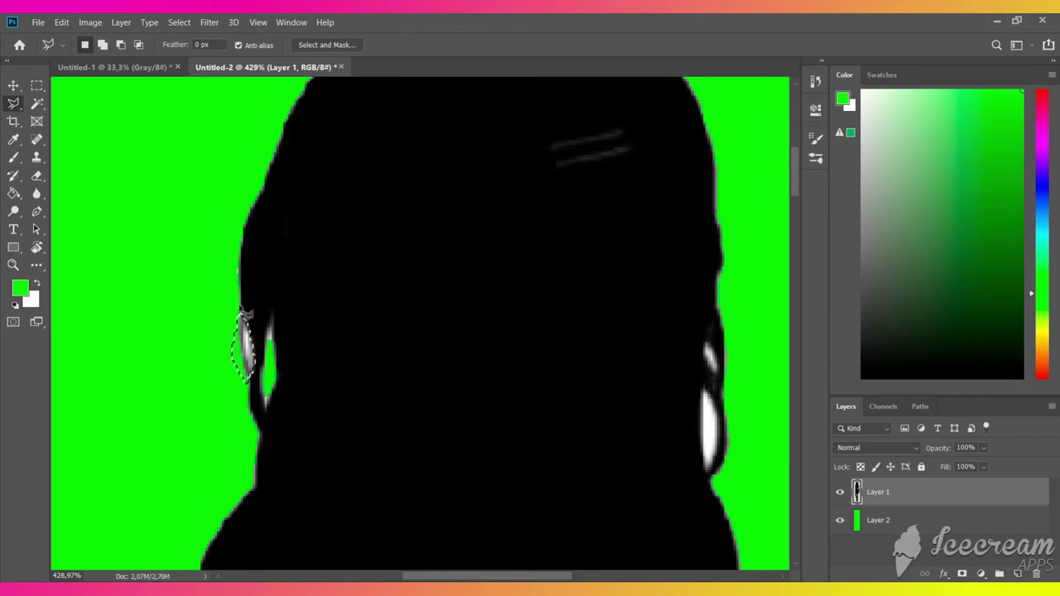
key(Delete)
click(36, 103)
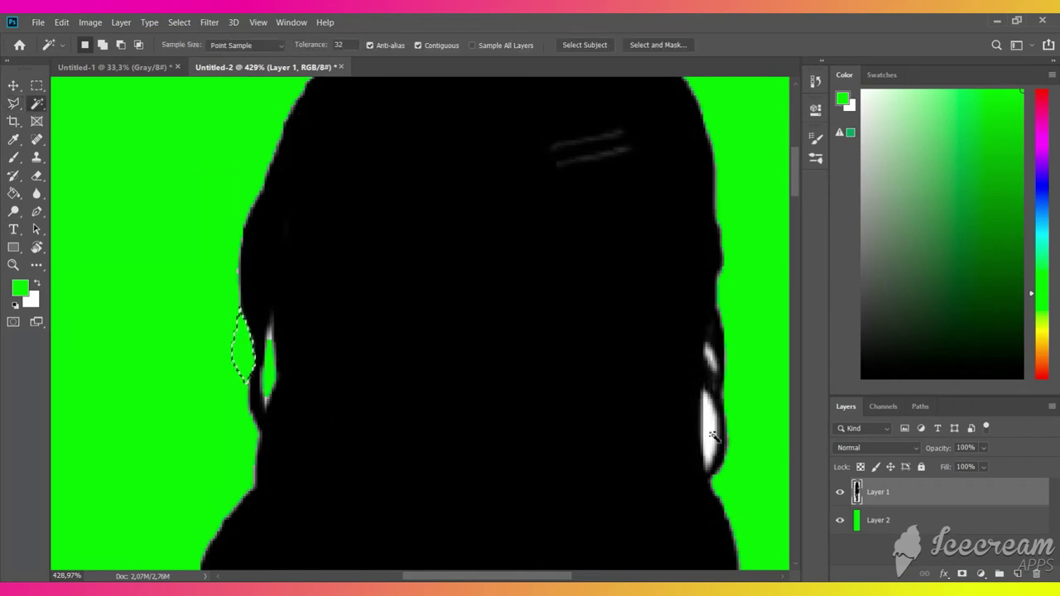
click(710, 425)
key(Delete)
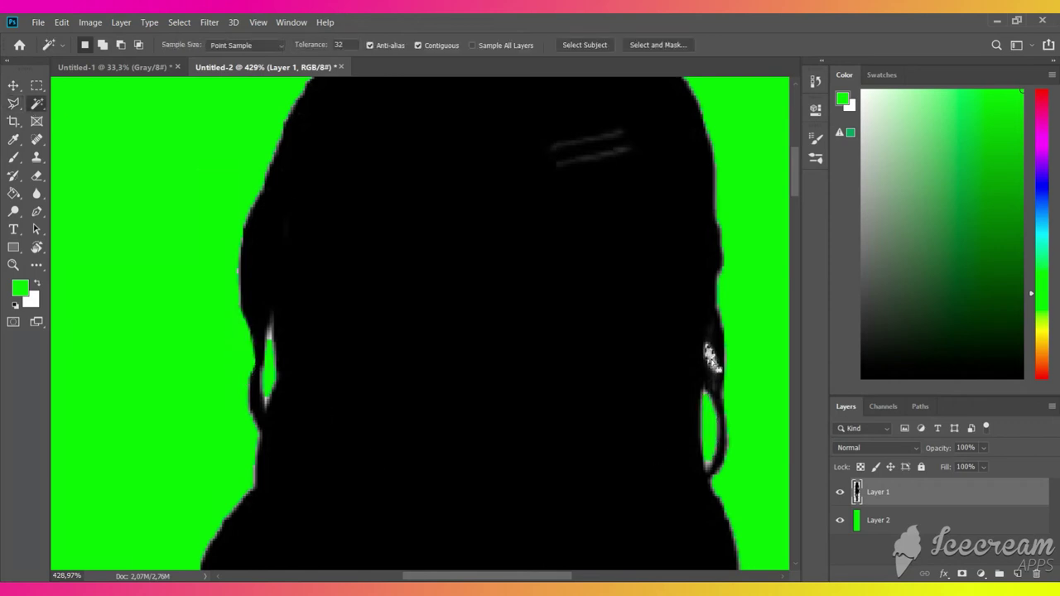
scroll(490, 428, down, 3)
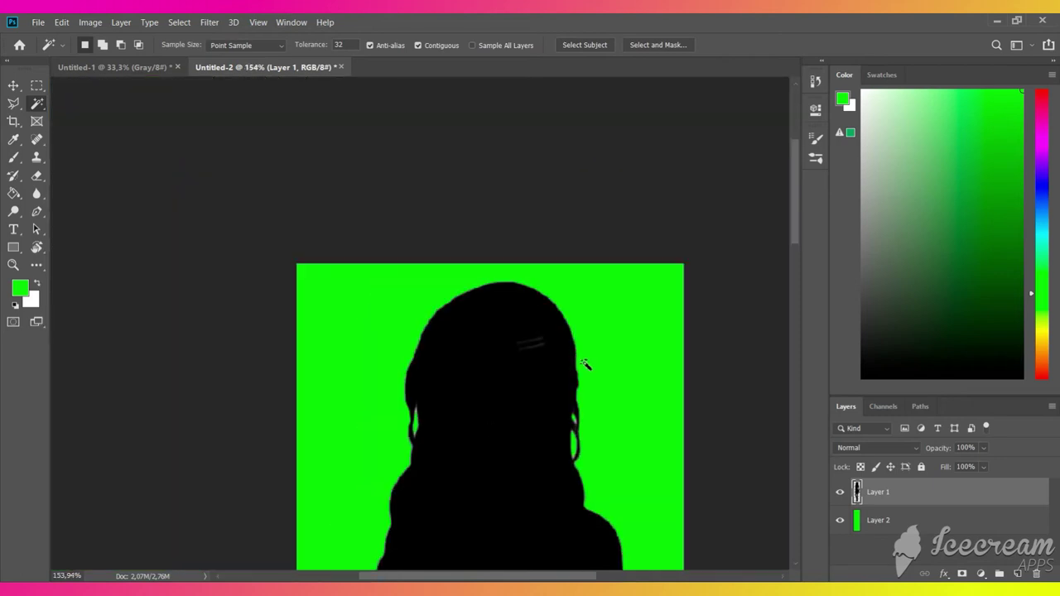
scroll(124, 225, up, 3)
- Set up the Brush with default black and white colours at 56 px
key(b)
key(d)
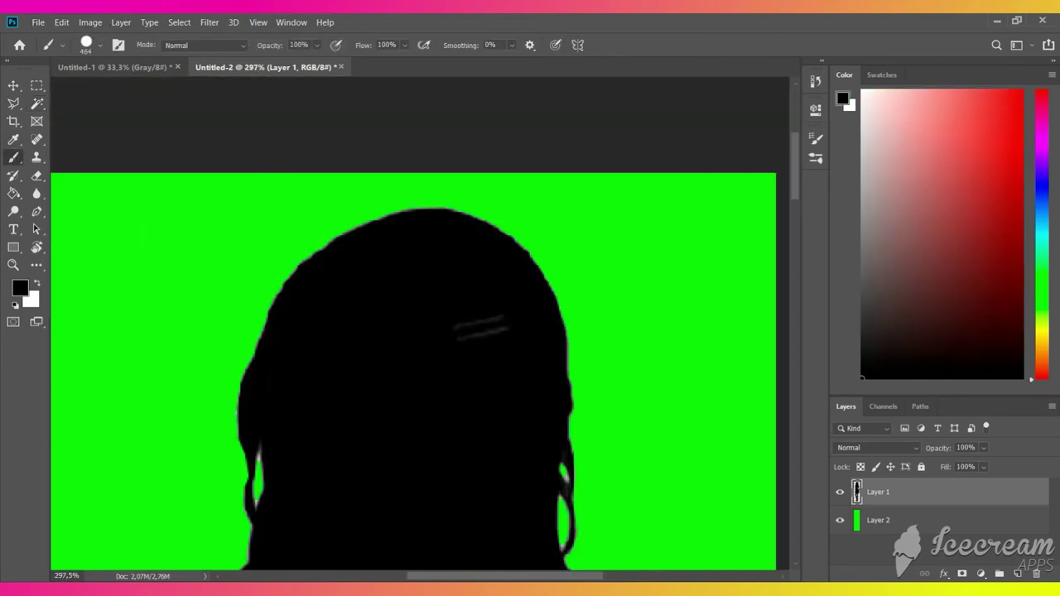
right_click(474, 358)
click(556, 389)
click(469, 347)
scroll(362, 430, down, 5)
scroll(305, 409, down, 5)
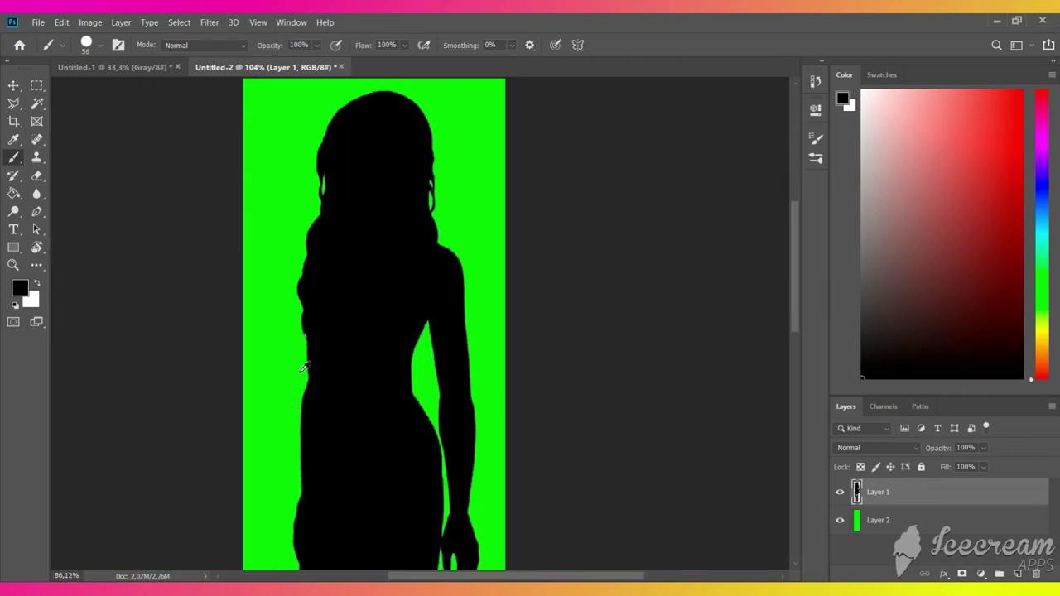
scroll(284, 367, down, 2)
- Blur the silhouette's waist, hip, right arm and left waist edges with a 75 px Blur brush
click(37, 195)
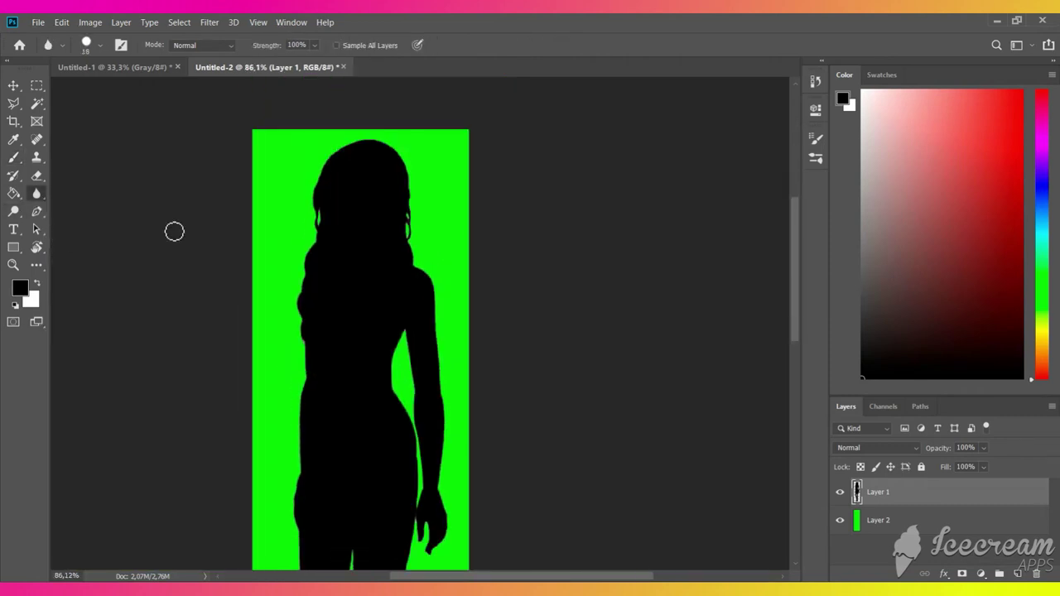
right_click(355, 219)
key(Return)
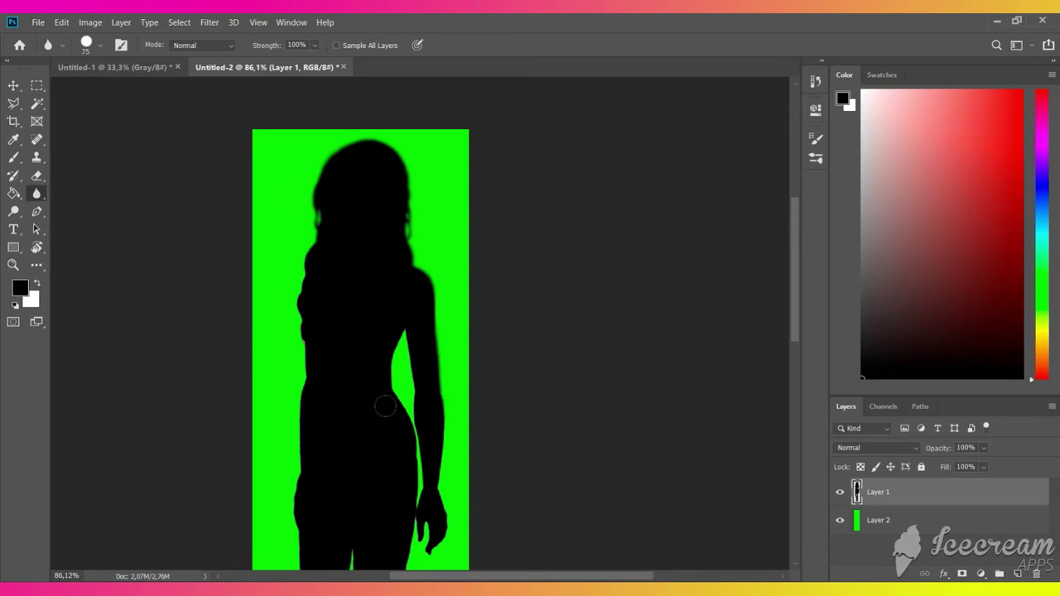
mouse_move(385, 405)
mouse_down()
mouse_move(398, 277)
mouse_move(429, 557)
mouse_up()
drag(434, 364, 455, 551)
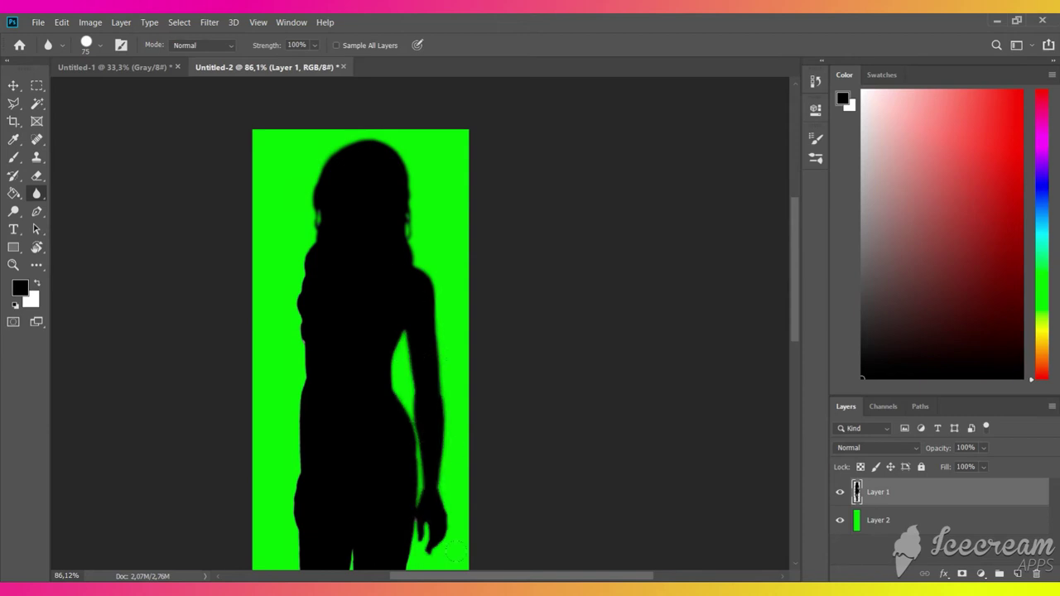
drag(305, 426, 298, 217)
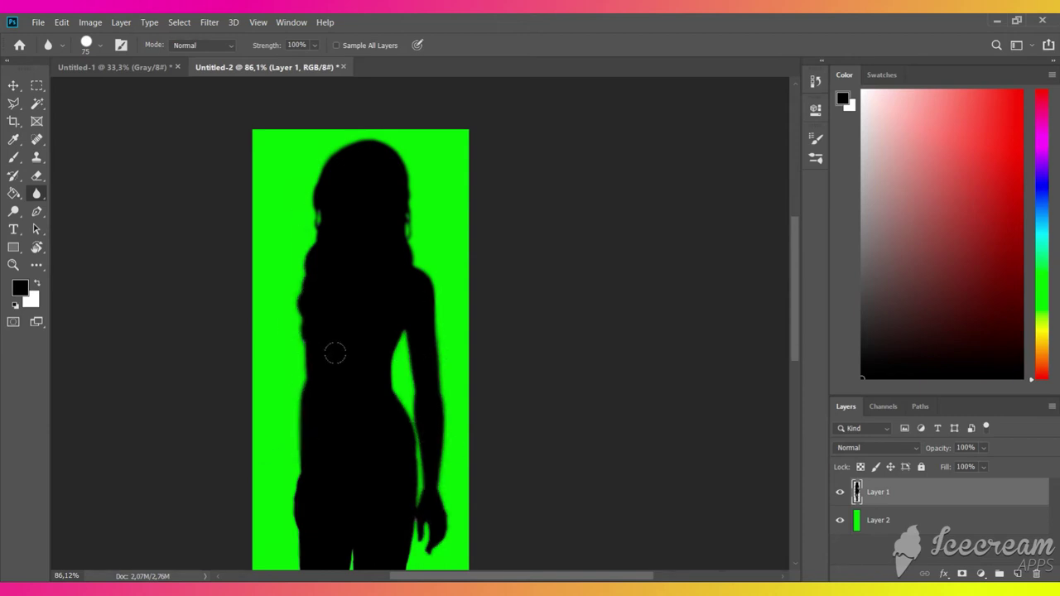
- Hide the green Layer 2 so the silhouette shows on transparency
scroll(335, 354, down, 3)
scroll(345, 362, down, 3)
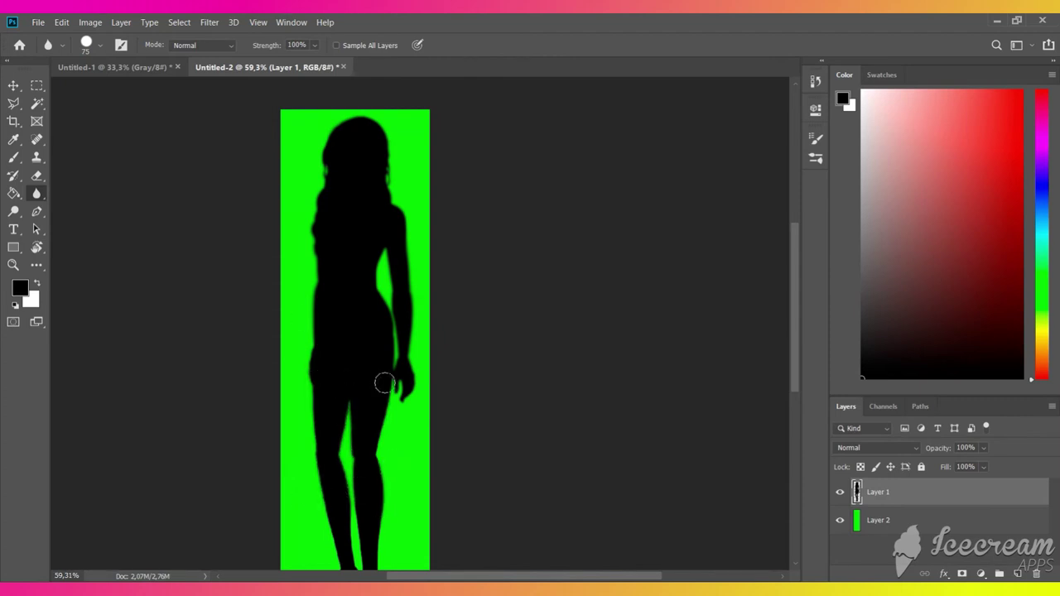
scroll(299, 394, down, 2)
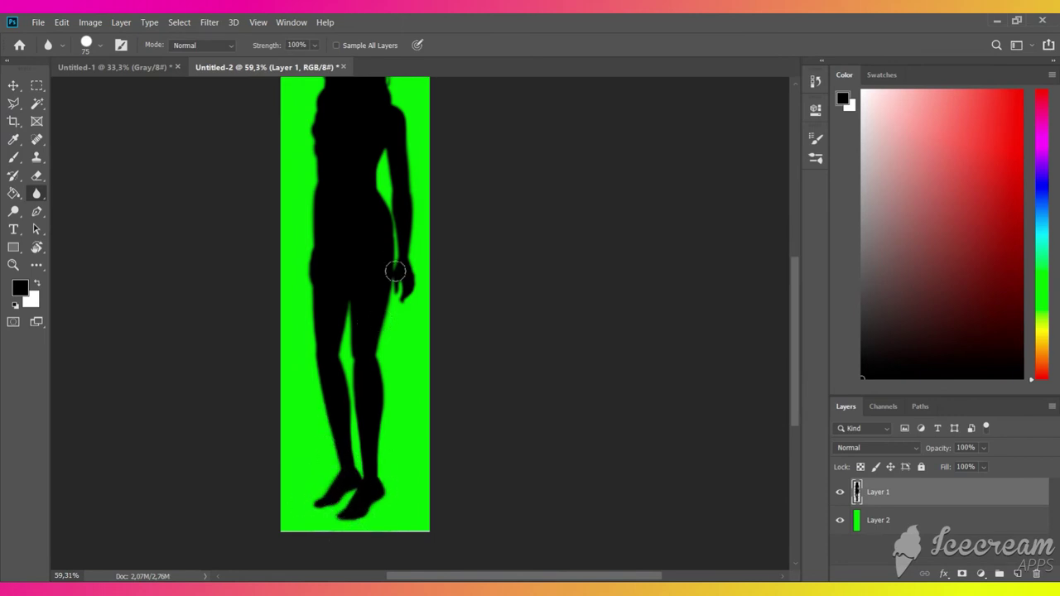
scroll(405, 295, down, 1)
click(840, 521)
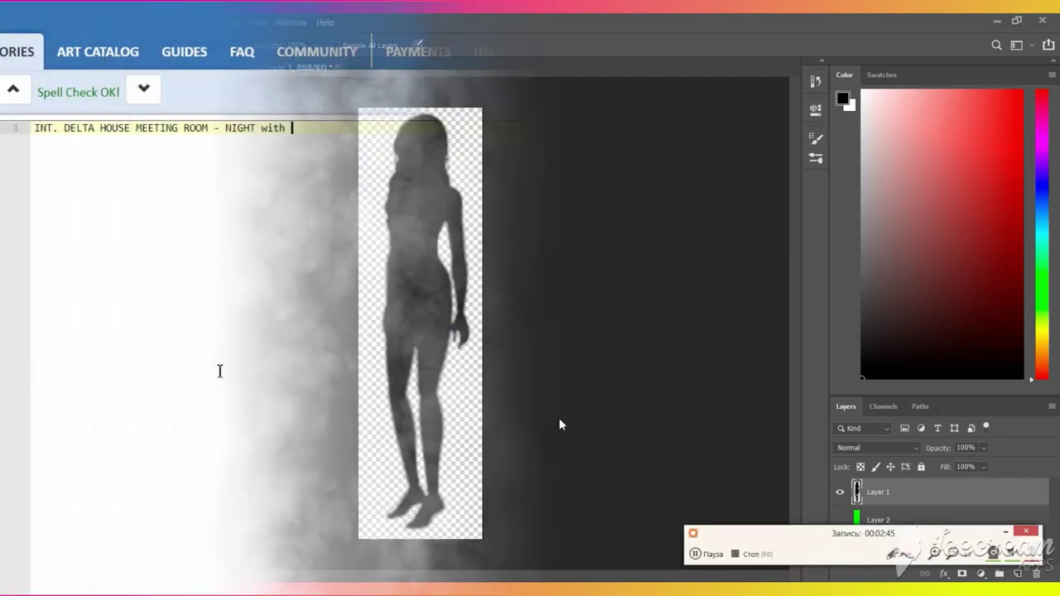
text(SHADOW to 1.0 0 0 in )
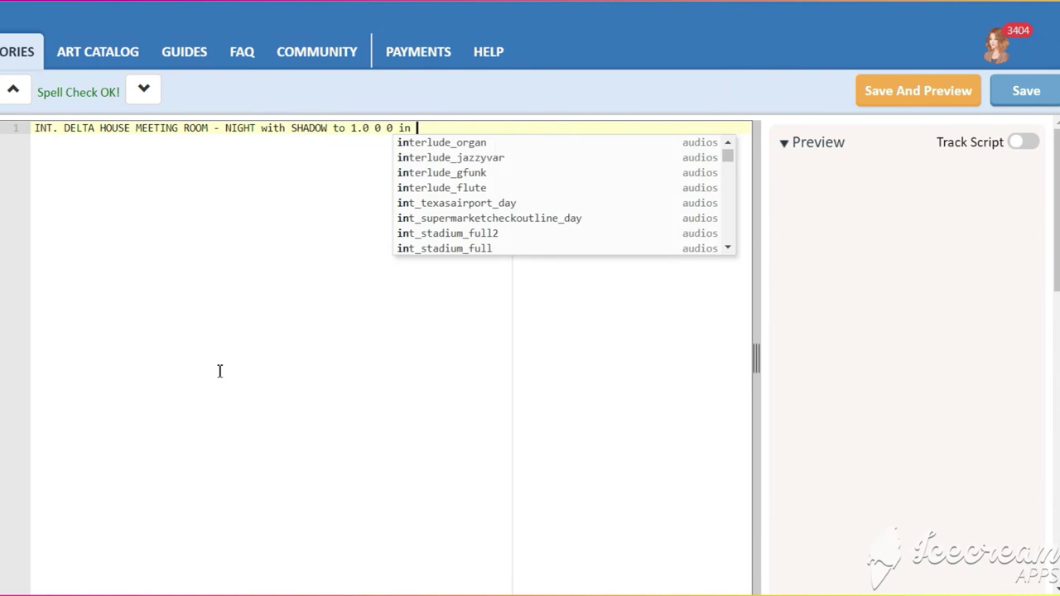
text(zone 2 at layer 1)
key(Return)
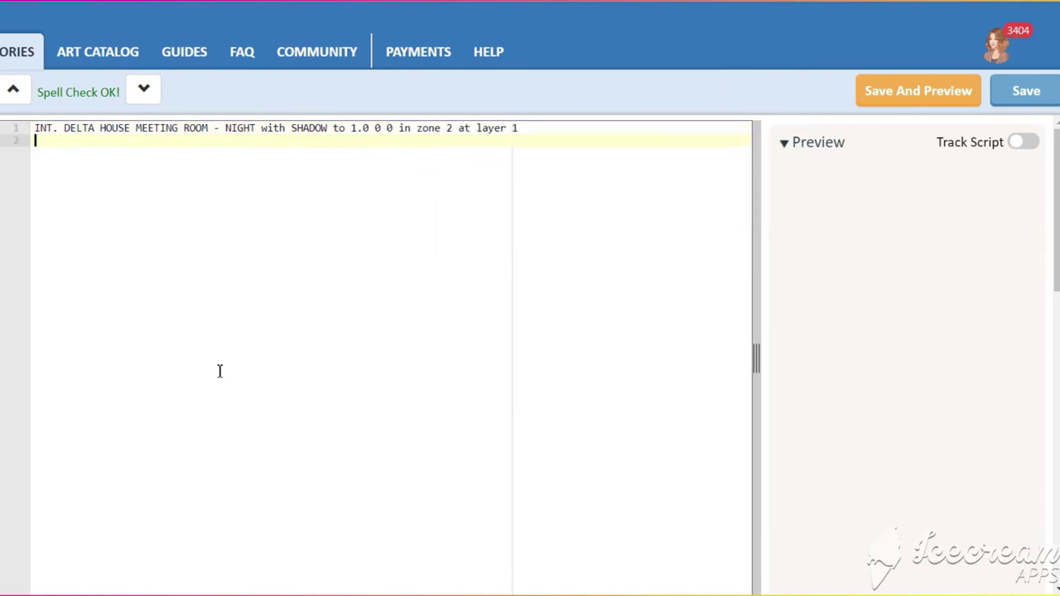
text(@MALE spot 1.2 50 50 in zone)
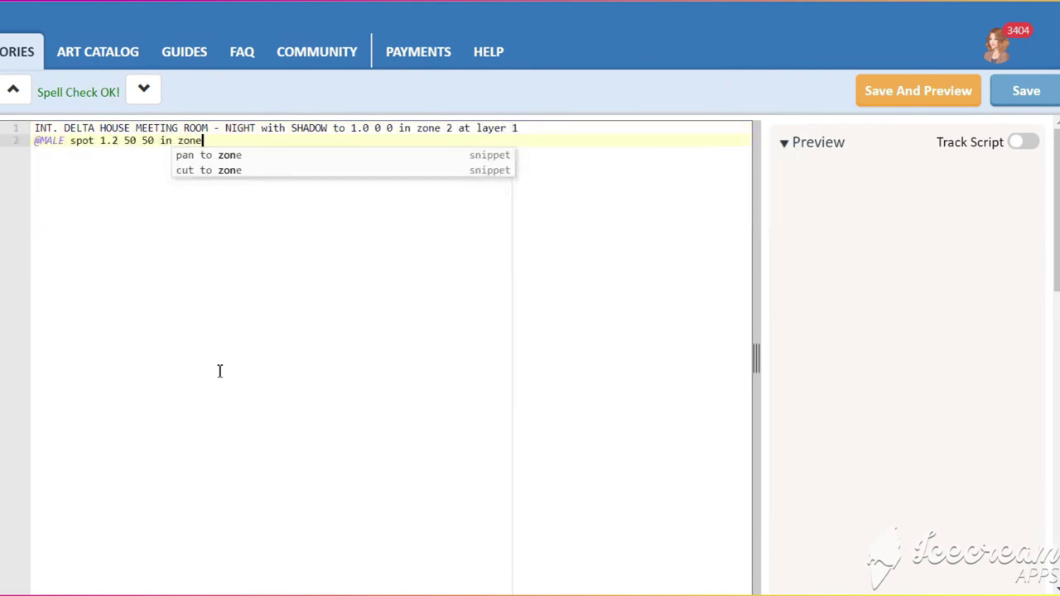
text( 2 at layer 0)
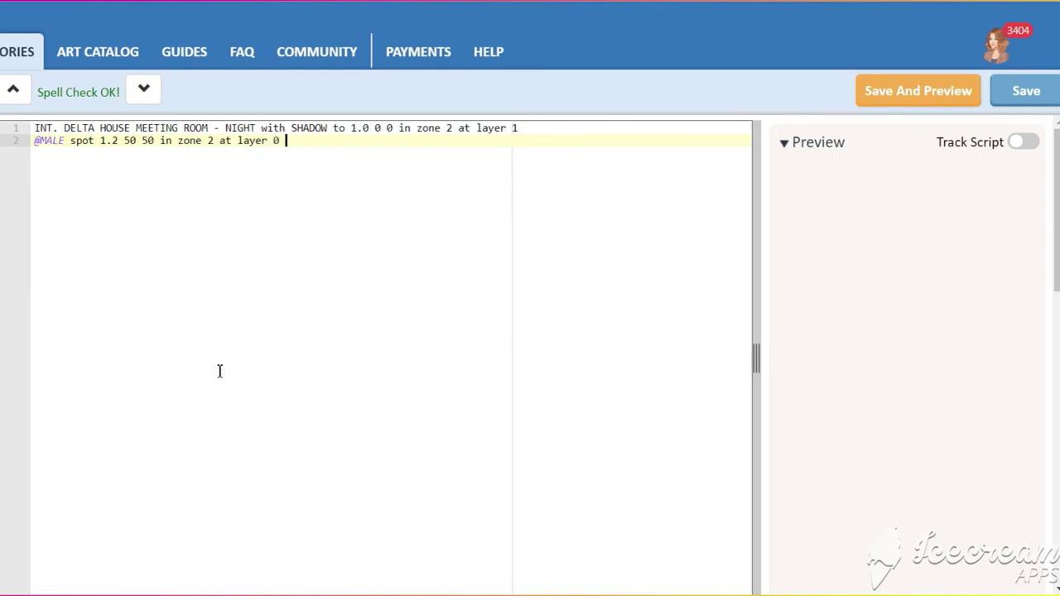
key(Return)
key(Return)
key(Tab)
text(NARR)
key(Return)
text(T)
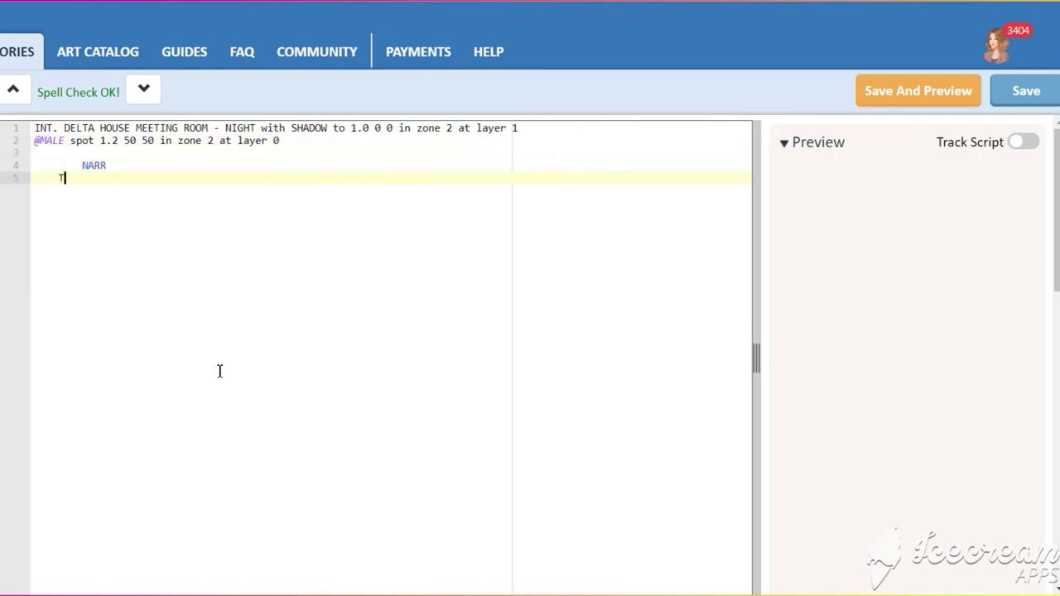
text(est)
click(546, 128)
key(Return)
text(@cut)
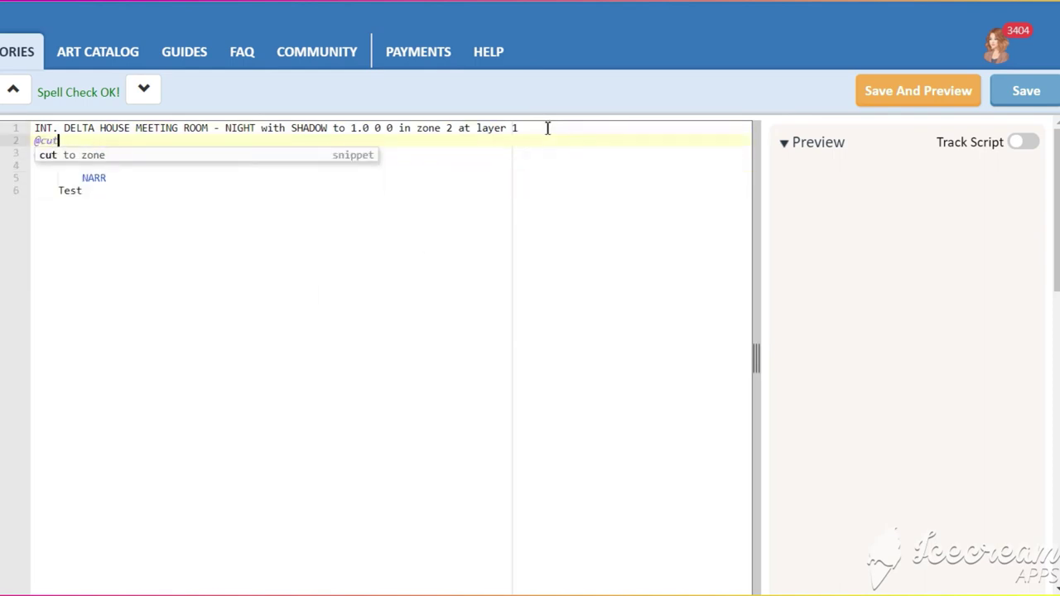
text( to zone 2)
click(35, 129)
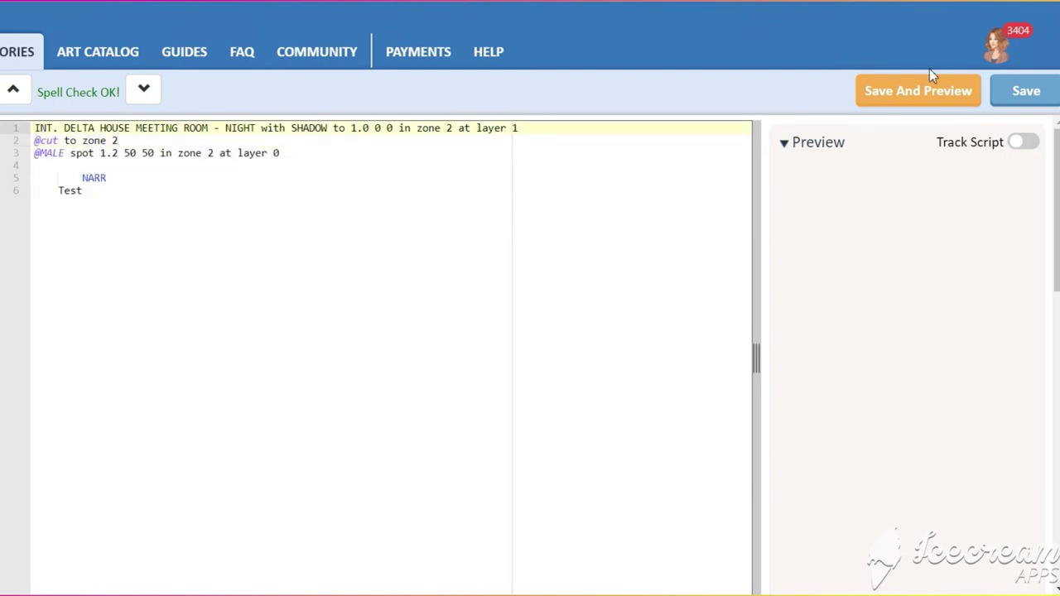
click(923, 87)
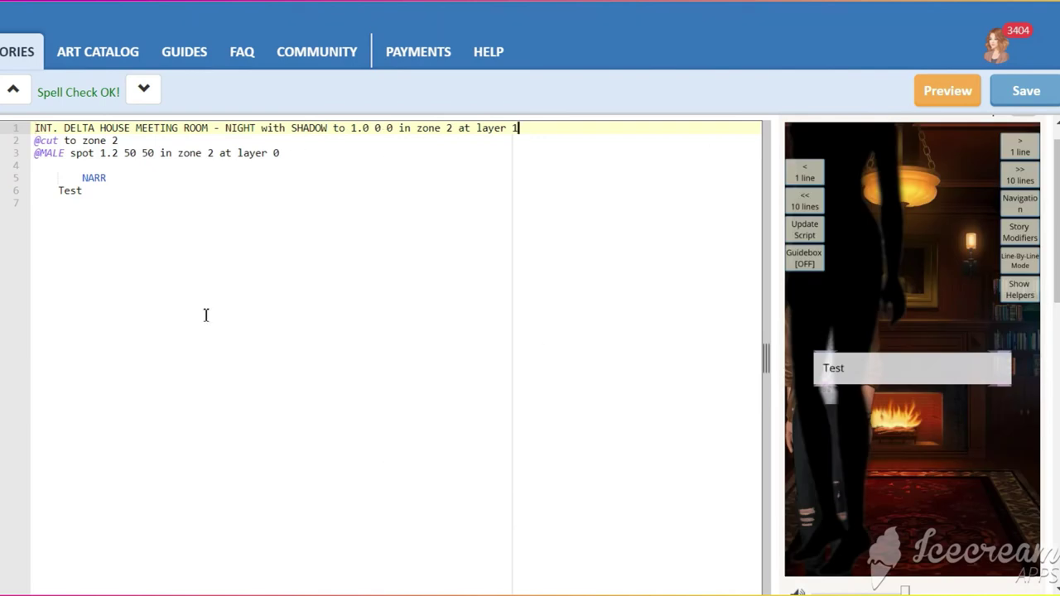
key(Return)
text(@overloay SHADOW opacity 50%)
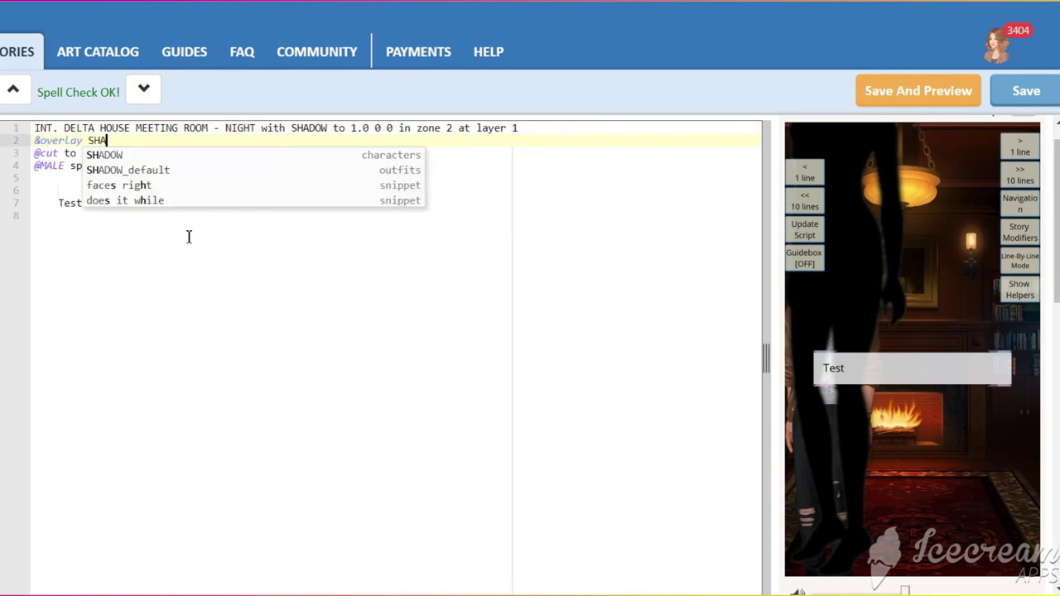
click(34, 128)
click(894, 90)
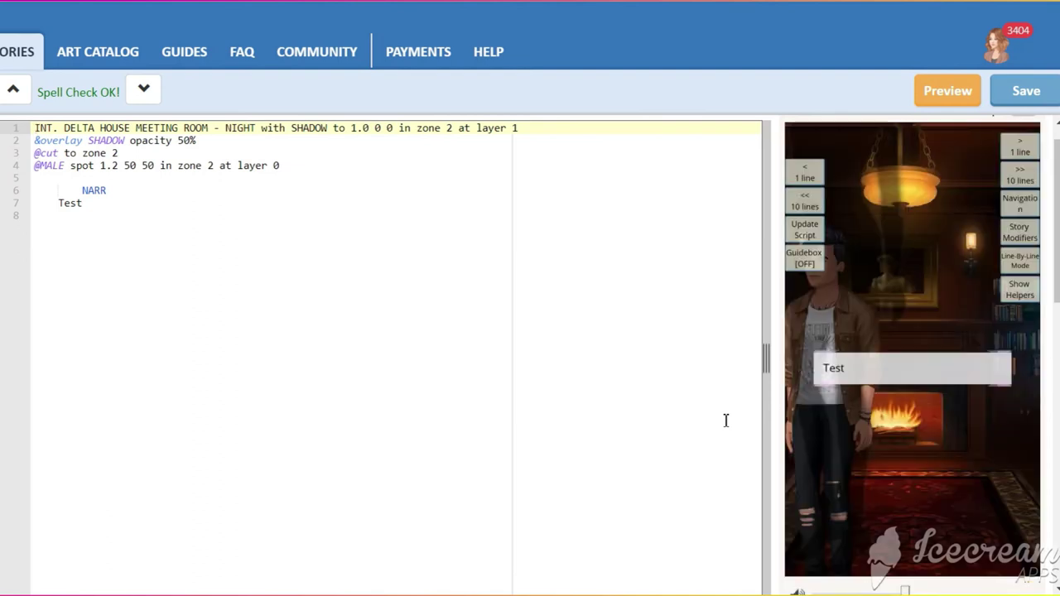
- Turn on Spot Directing from the preview's Show Helpers options
click(1022, 289)
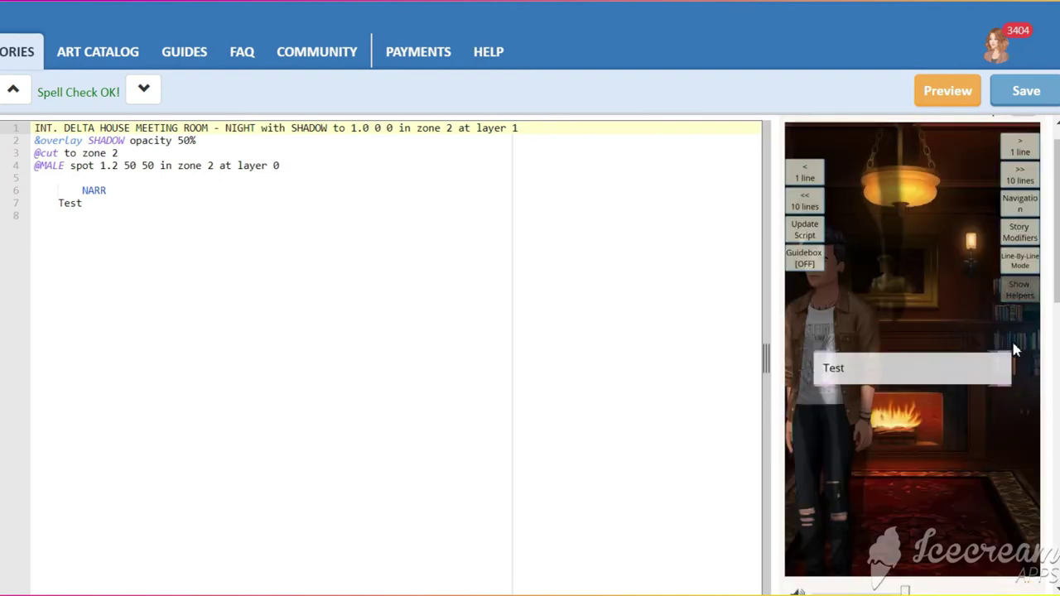
click(1025, 377)
click(1021, 289)
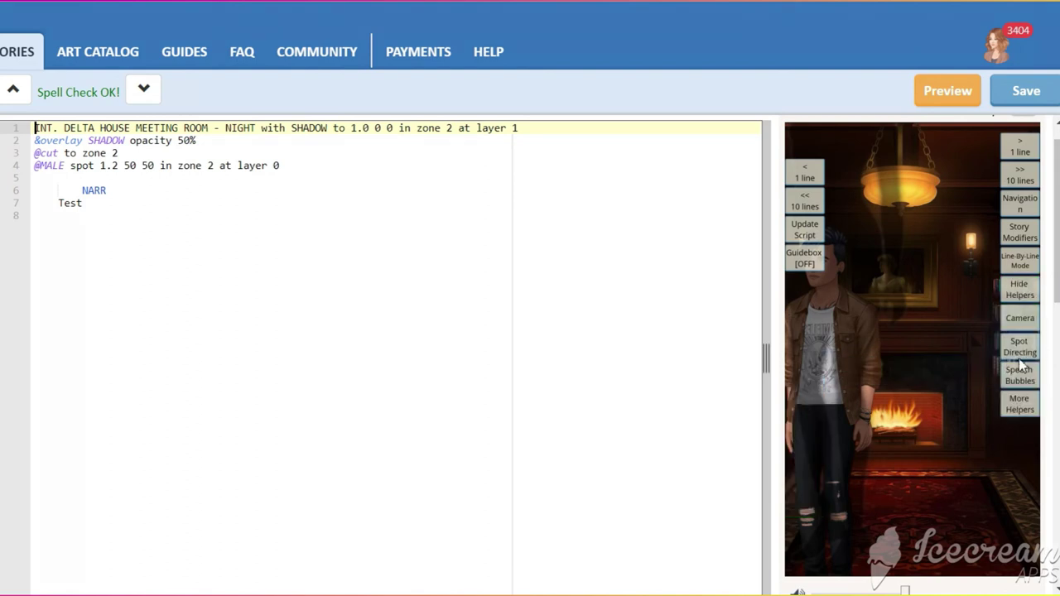
click(1020, 346)
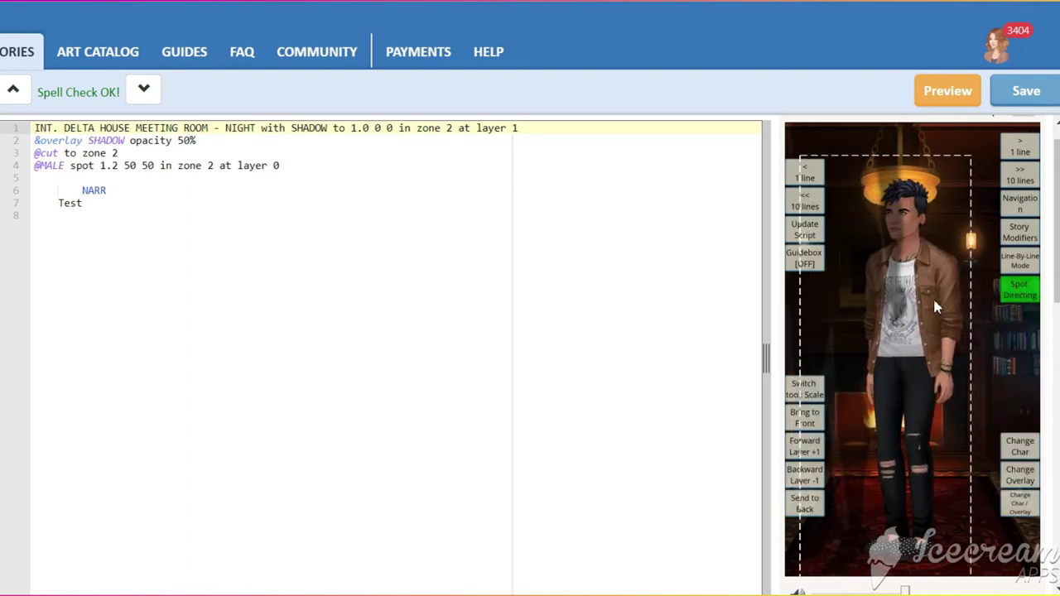
click(1019, 291)
click(1019, 348)
- Move the male character up and left, then scale him larger in the meeting room
click(920, 270)
drag(930, 319, 903, 299)
click(804, 389)
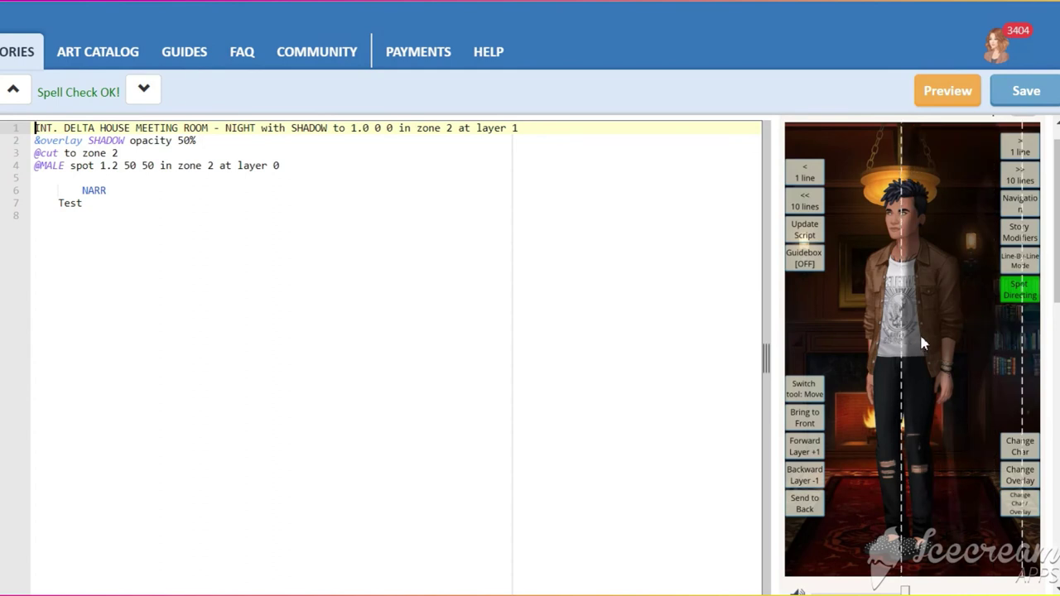
click(805, 389)
drag(949, 288, 939, 345)
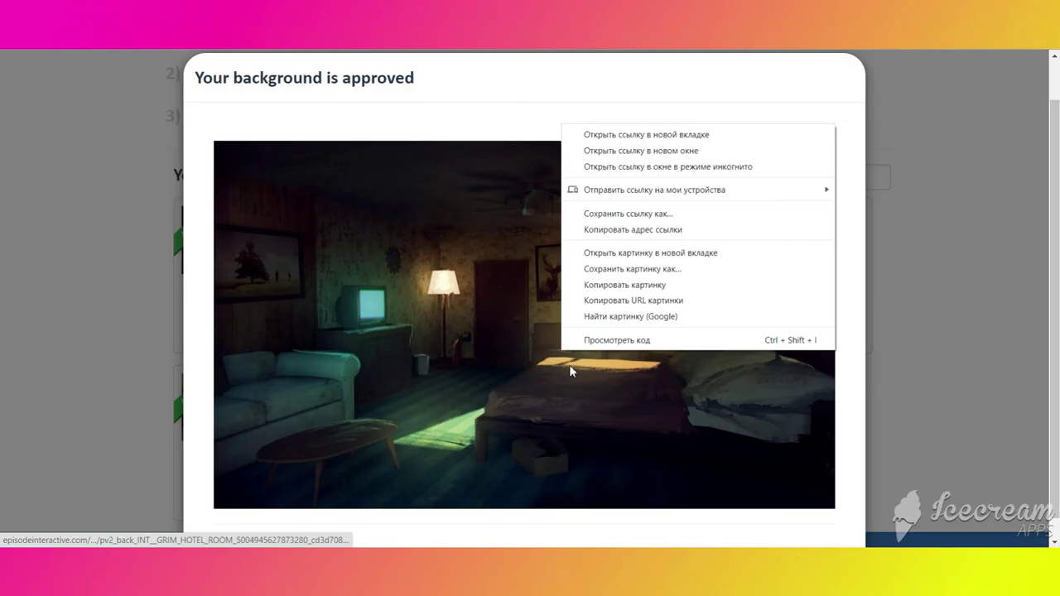
- Copy the approved dark bedroom background image from its context menu
click(618, 287)
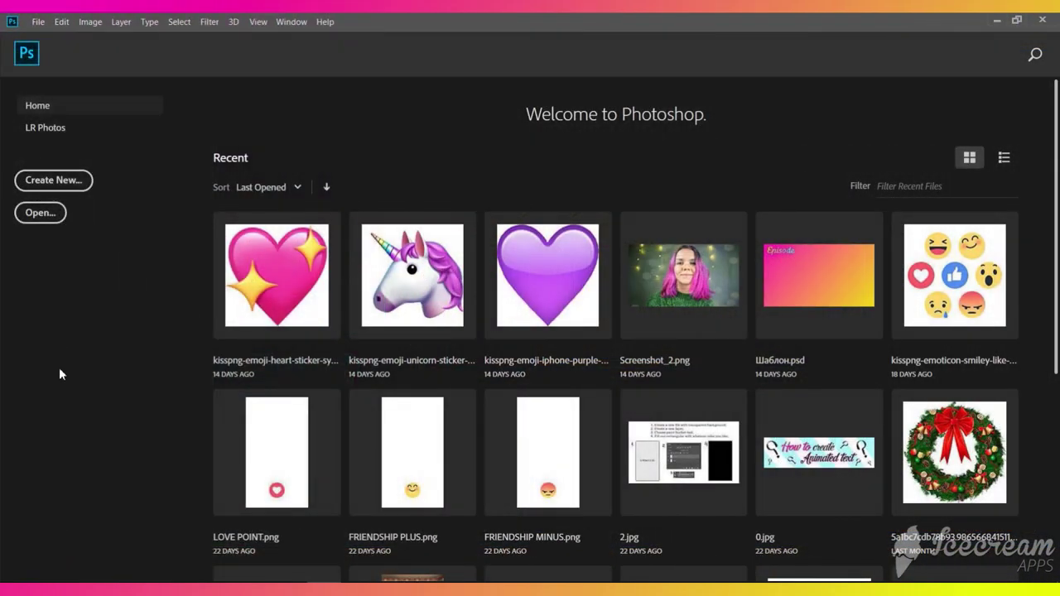
- Create a transparent 1920×1136 document, paste the bedroom image, add Layer 2, and pick near-black
key(ctrl+n)
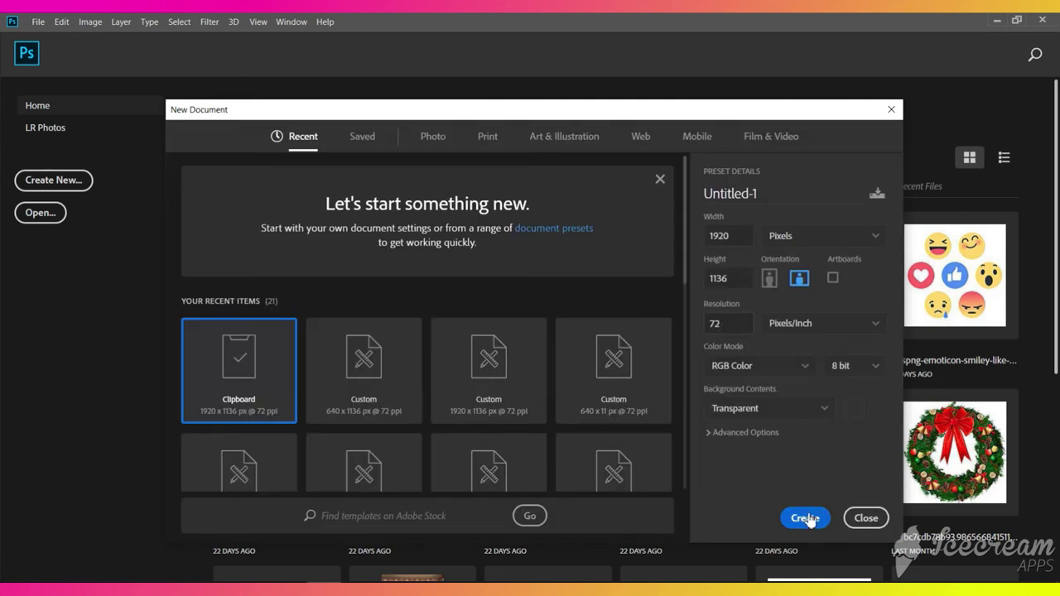
click(807, 519)
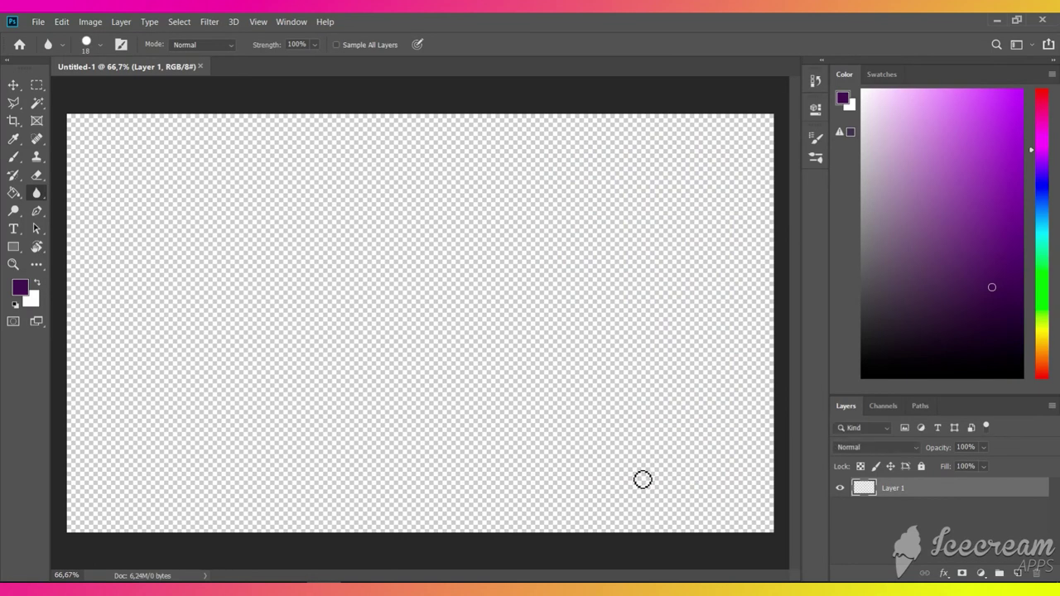
key(ctrl+v)
click(1018, 573)
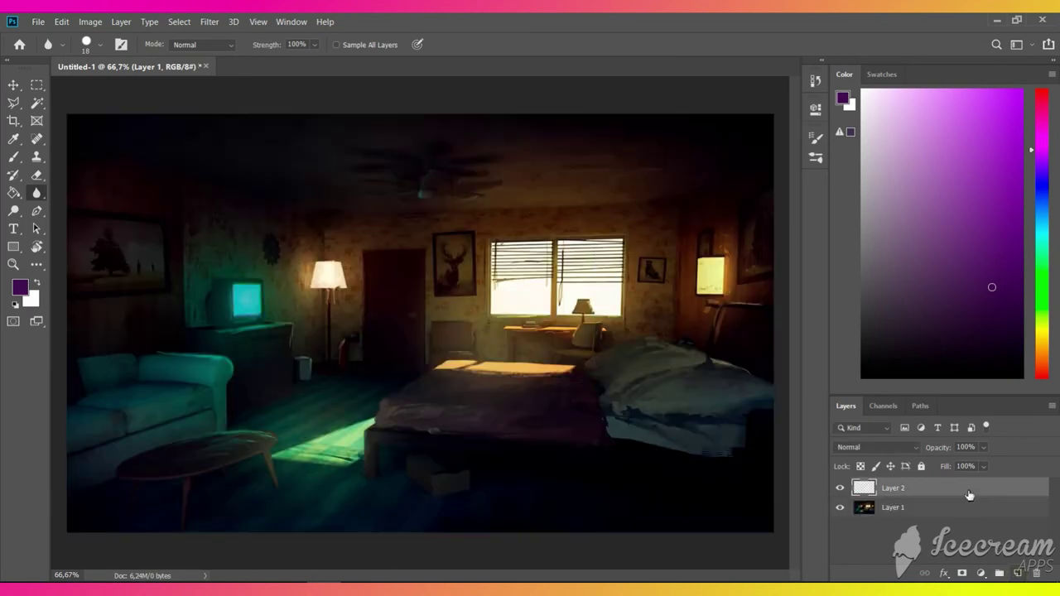
click(13, 192)
click(894, 360)
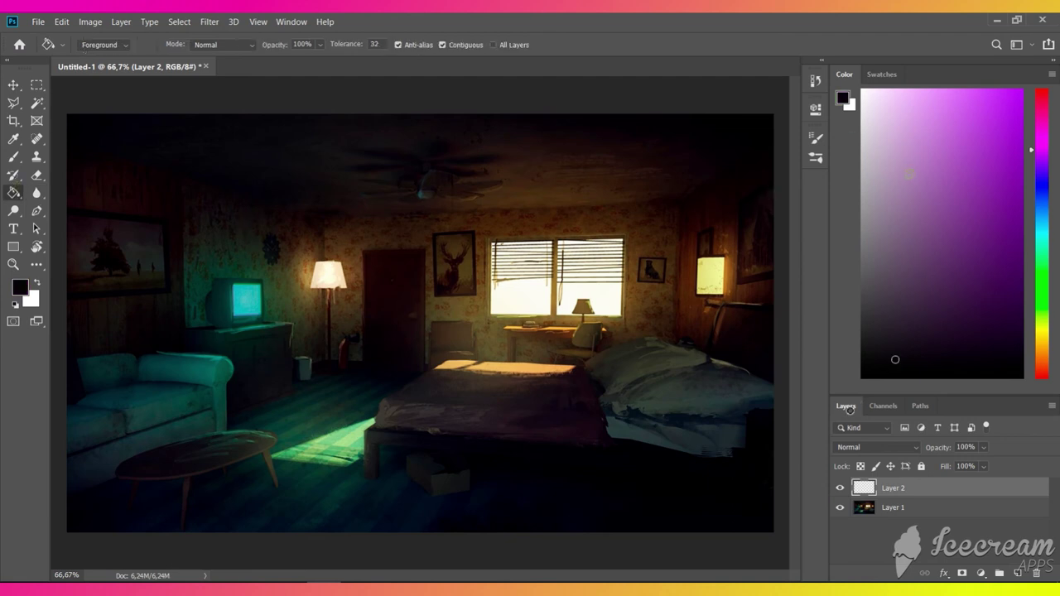
- Fill Layer 2 with black and cut the window's light beam across the bed out of it
click(437, 375)
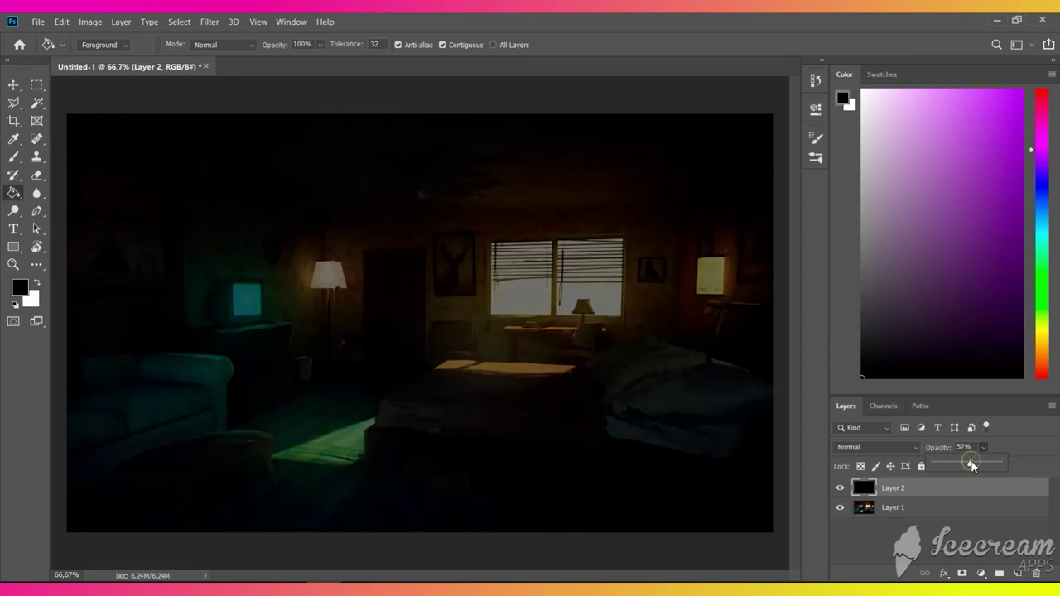
click(14, 103)
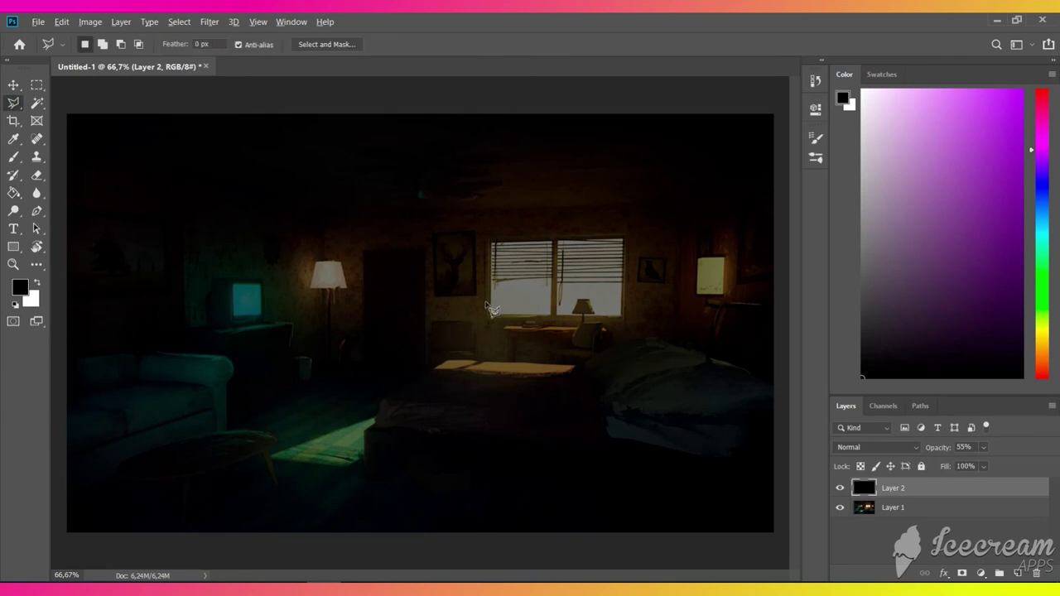
scroll(488, 306, up, 2)
scroll(516, 303, up, 2)
scroll(540, 320, up, 1)
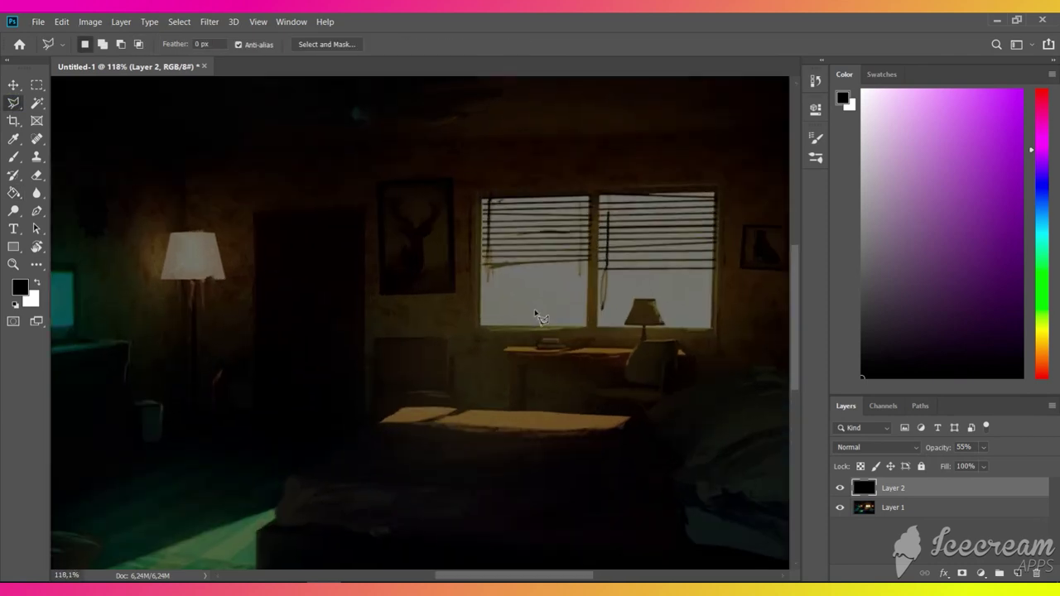
click(481, 200)
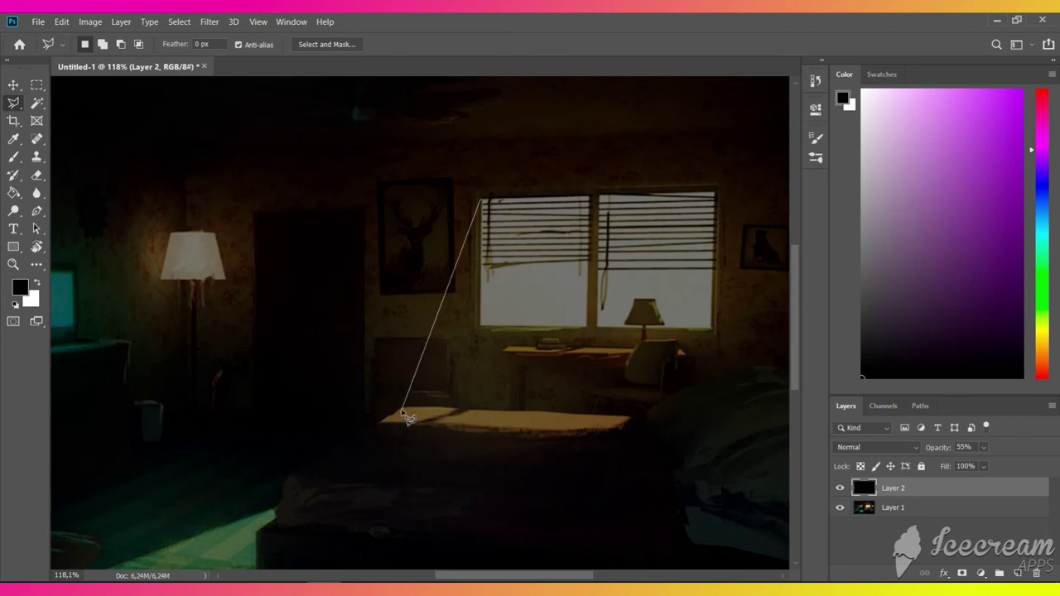
click(404, 409)
click(383, 420)
click(618, 430)
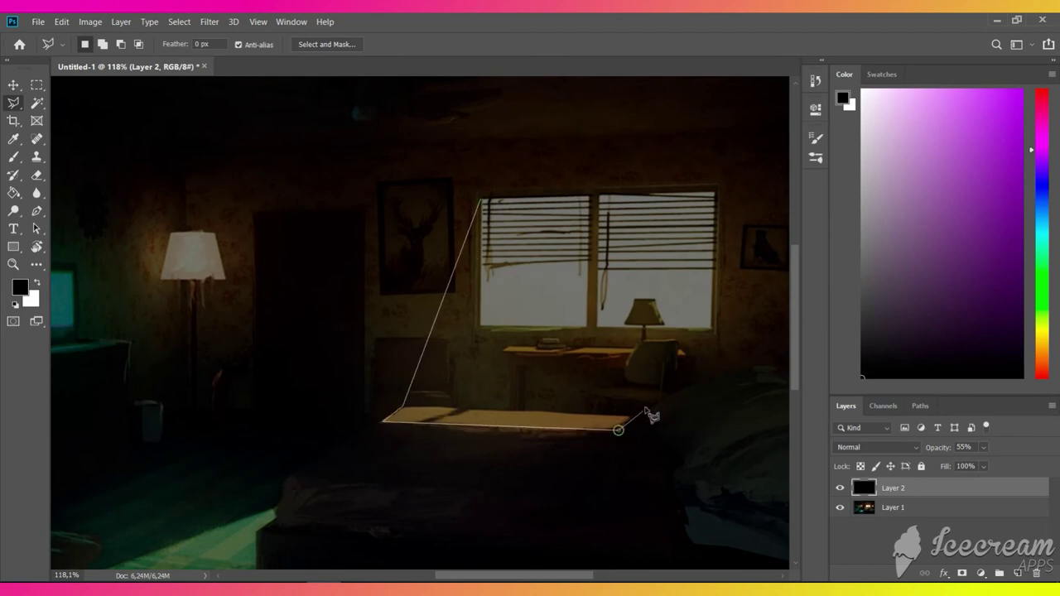
click(653, 406)
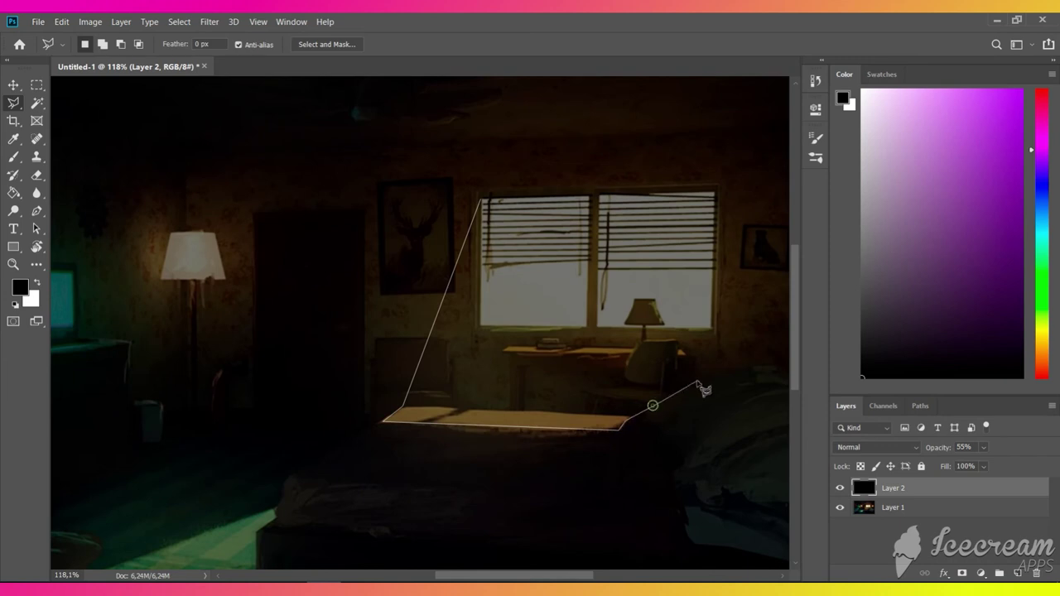
click(698, 383)
click(712, 330)
click(718, 185)
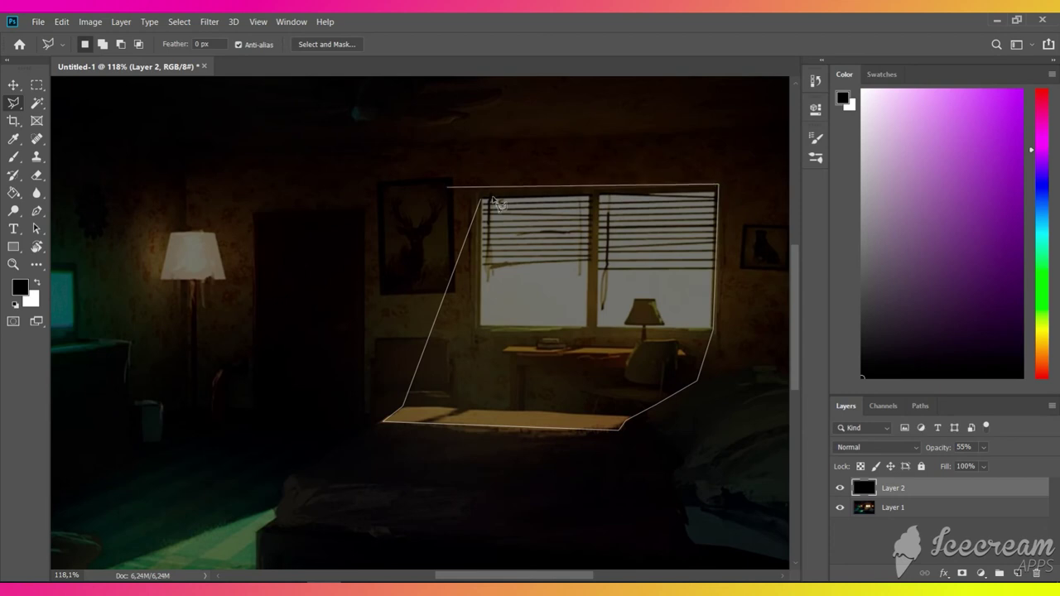
click(483, 200)
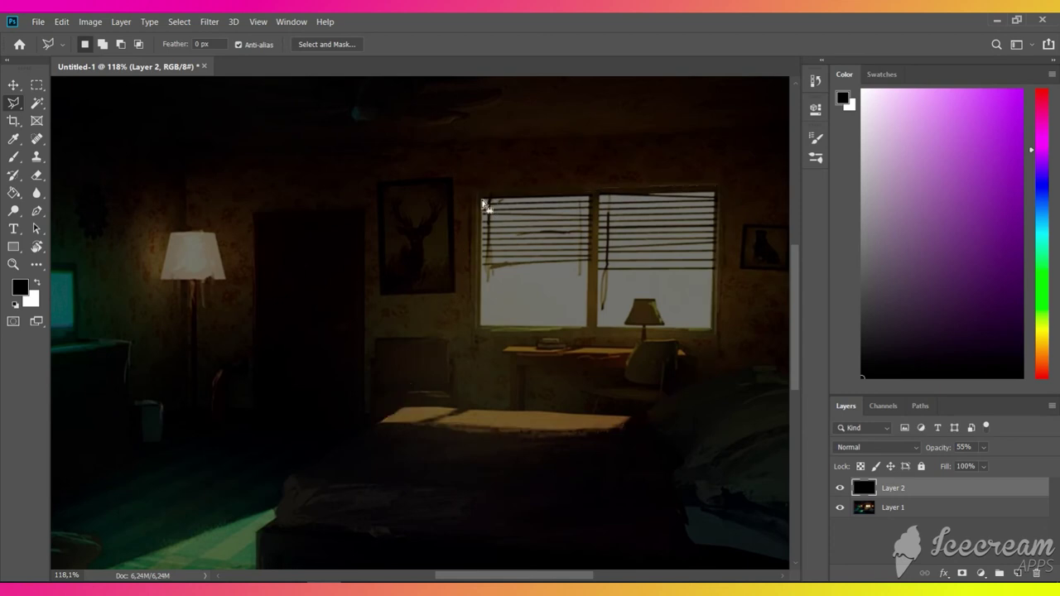
key(Delete)
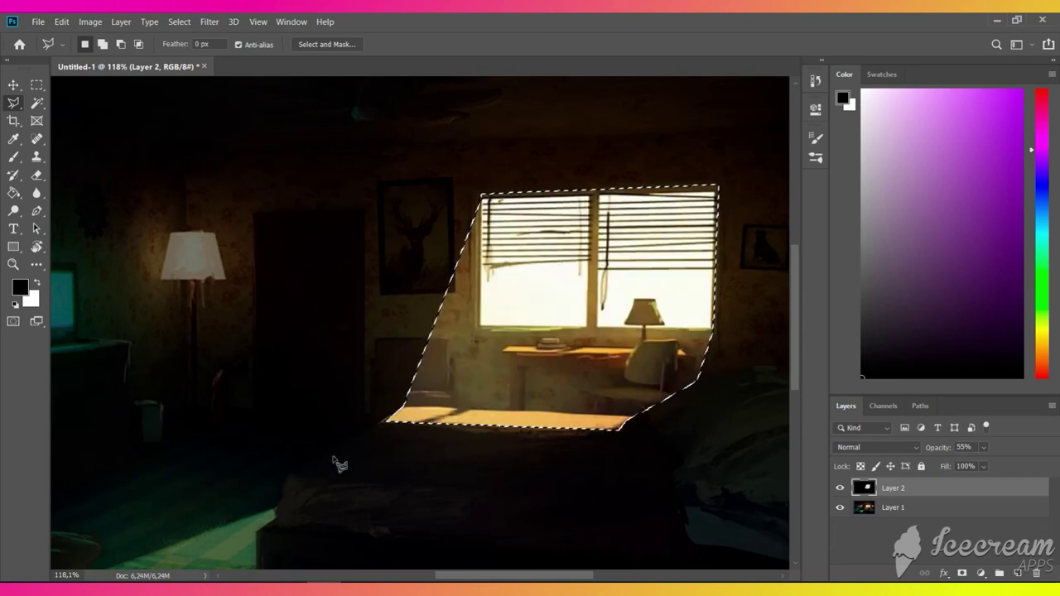
- Cut the floor light patch beside the bed out of the shadow layer and zoom out
scroll(348, 480, down, 3)
drag(464, 575, 430, 574)
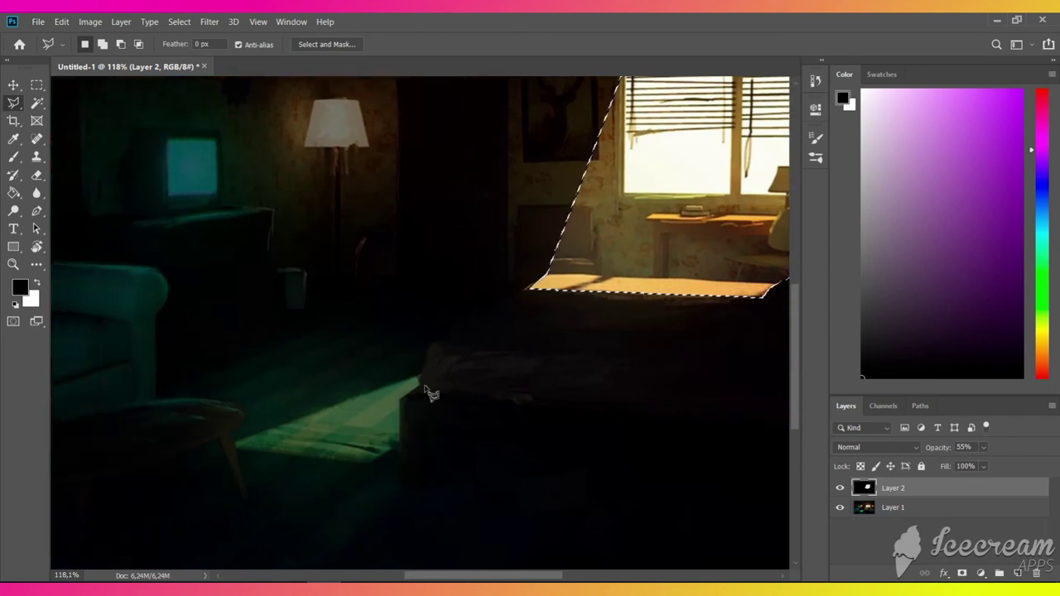
click(420, 375)
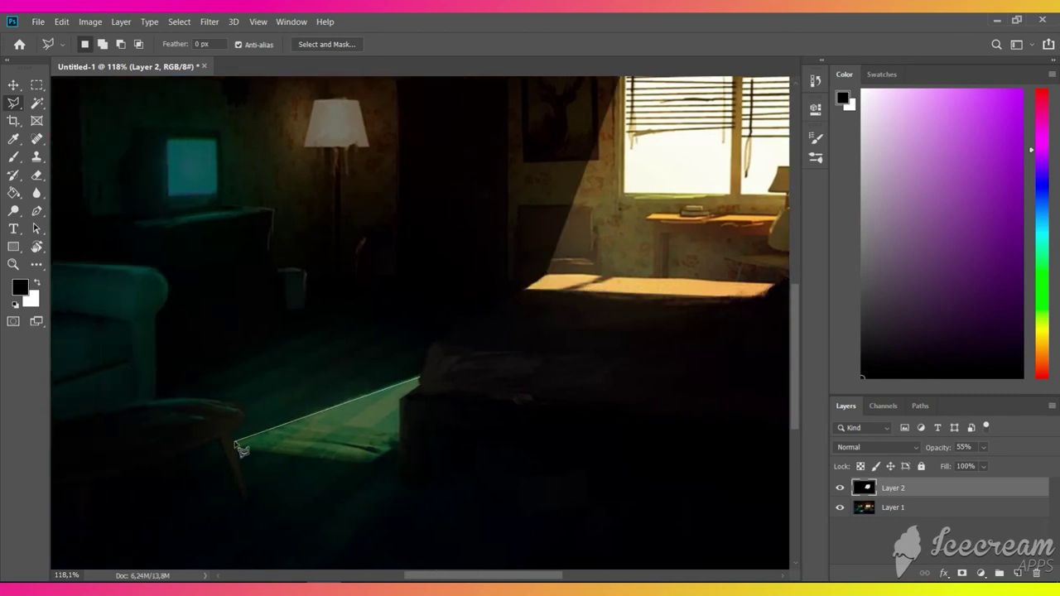
click(235, 442)
click(367, 463)
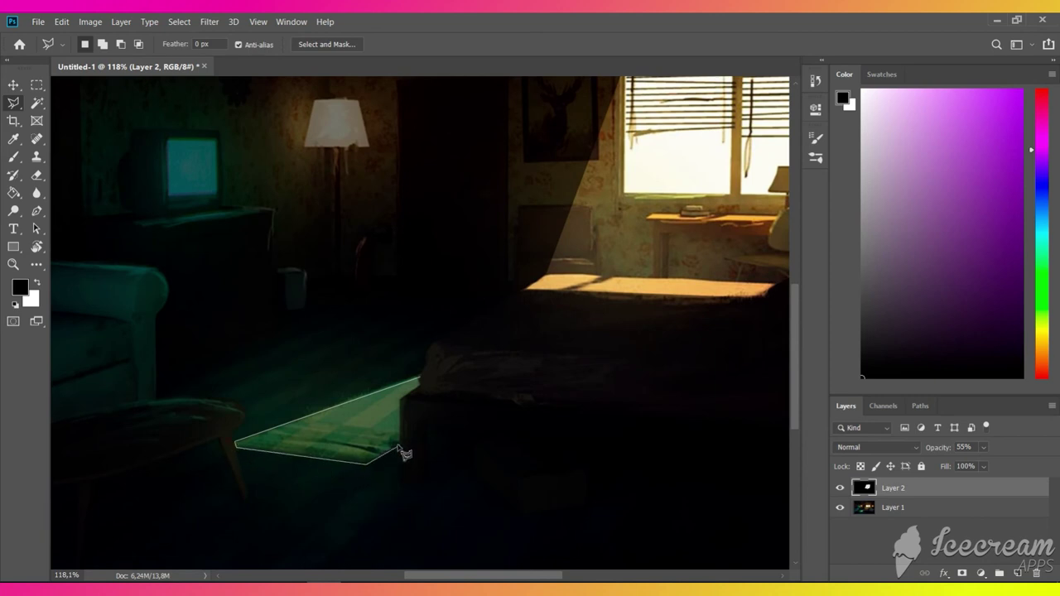
click(400, 442)
click(401, 399)
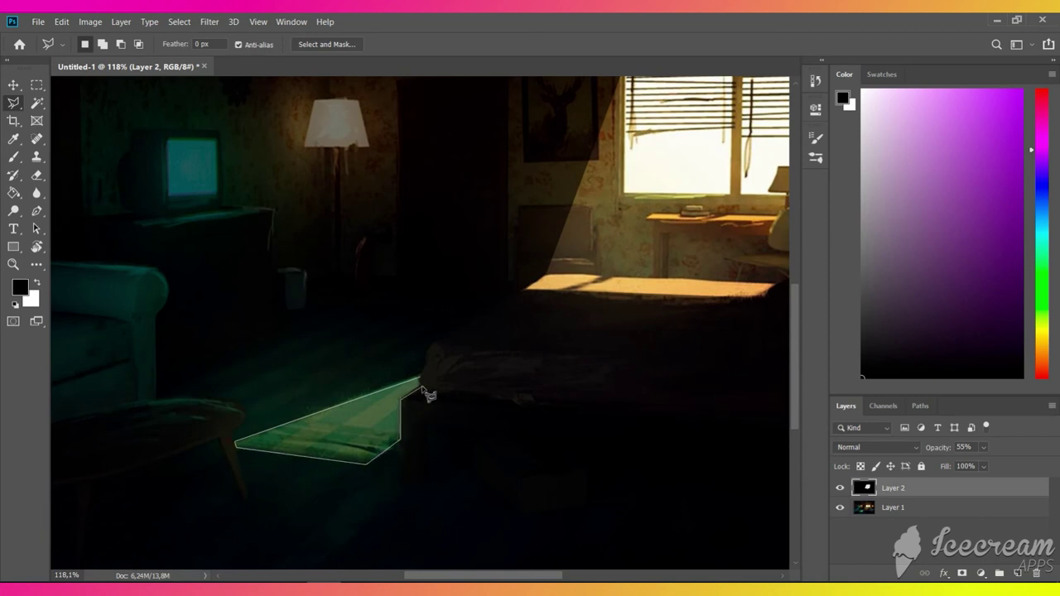
click(419, 381)
key(Delete)
scroll(433, 396, down, 2)
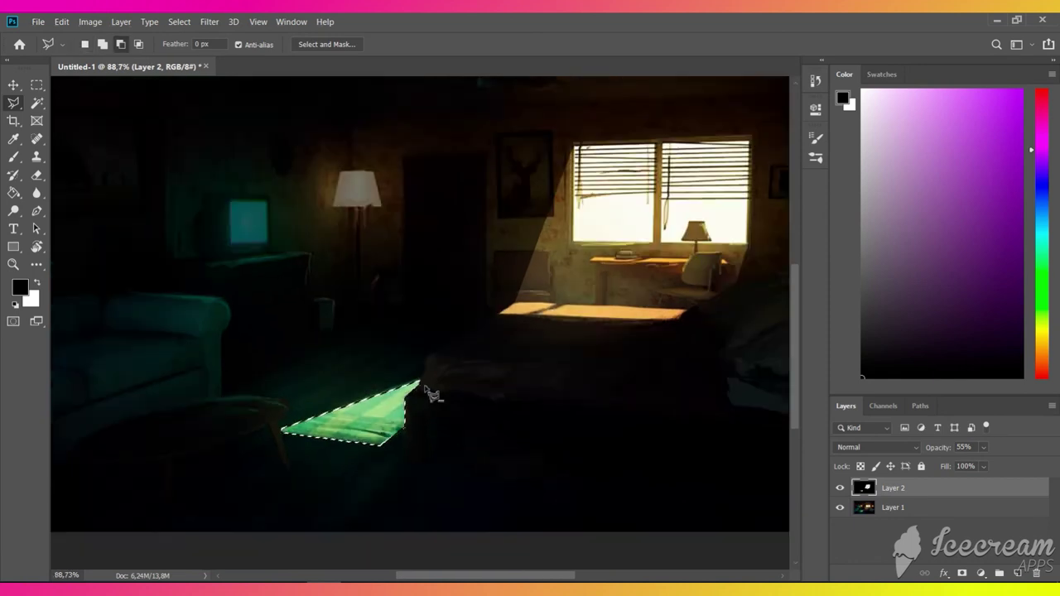
key(ctrl+minus)
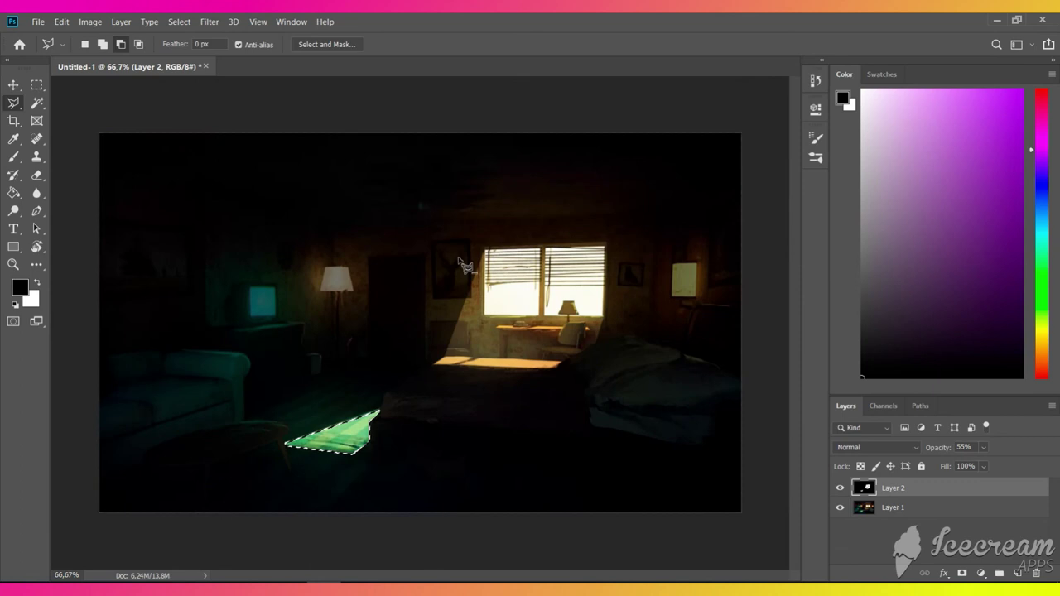
click(983, 448)
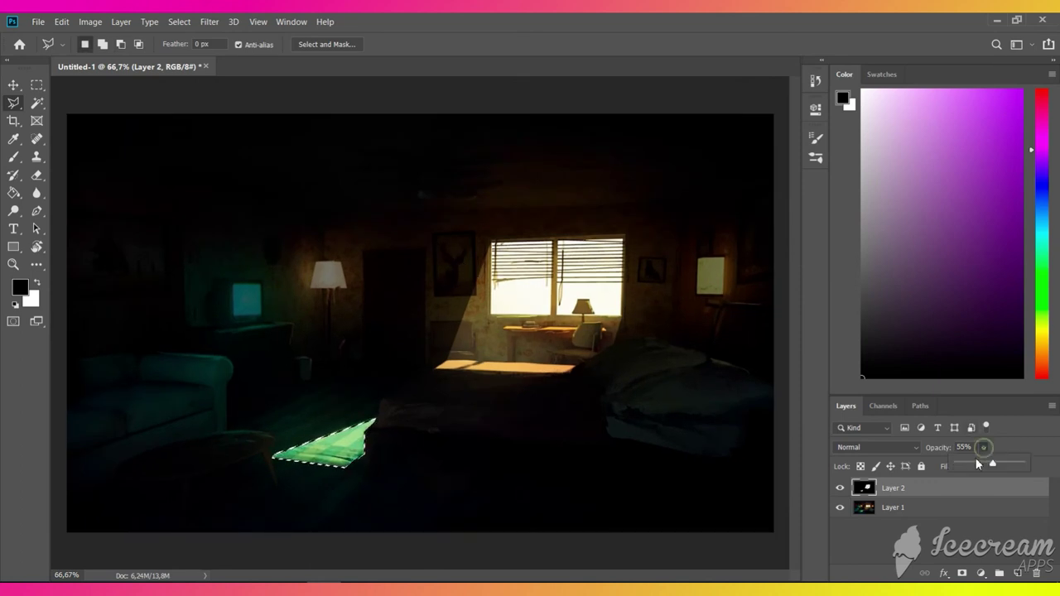
- Drop the shadow layer to 39% opacity, deselect, set up the Blur brush, and hide the bedroom layer
drag(993, 464, 984, 468)
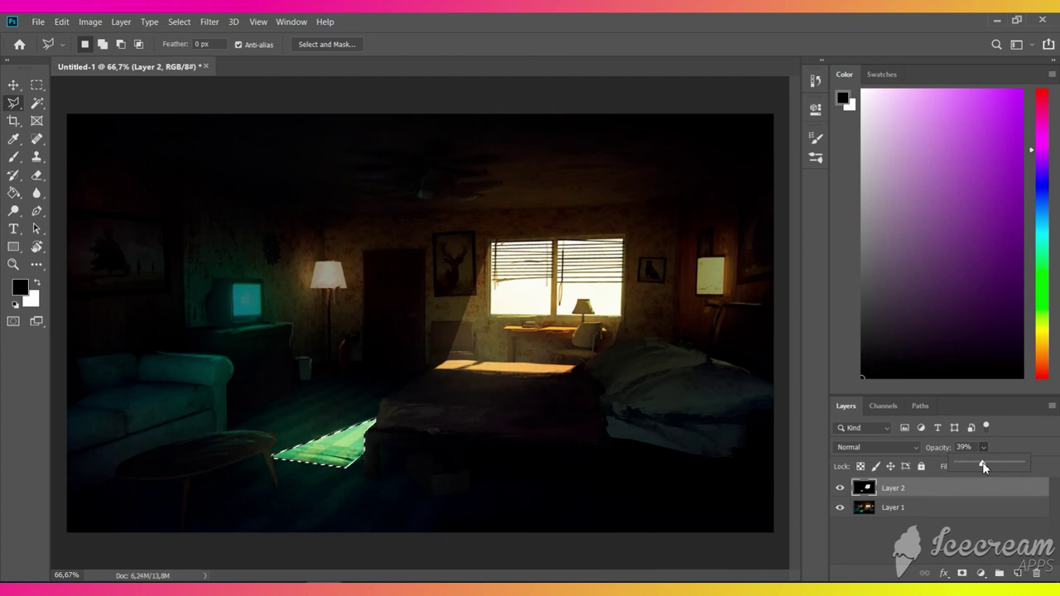
click(37, 190)
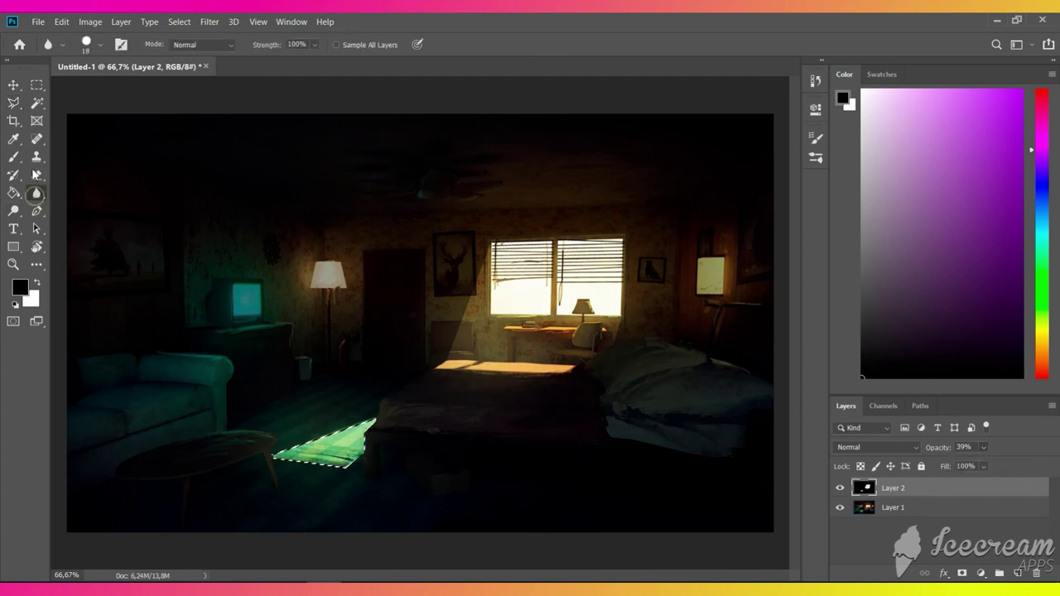
key(ctrl+d)
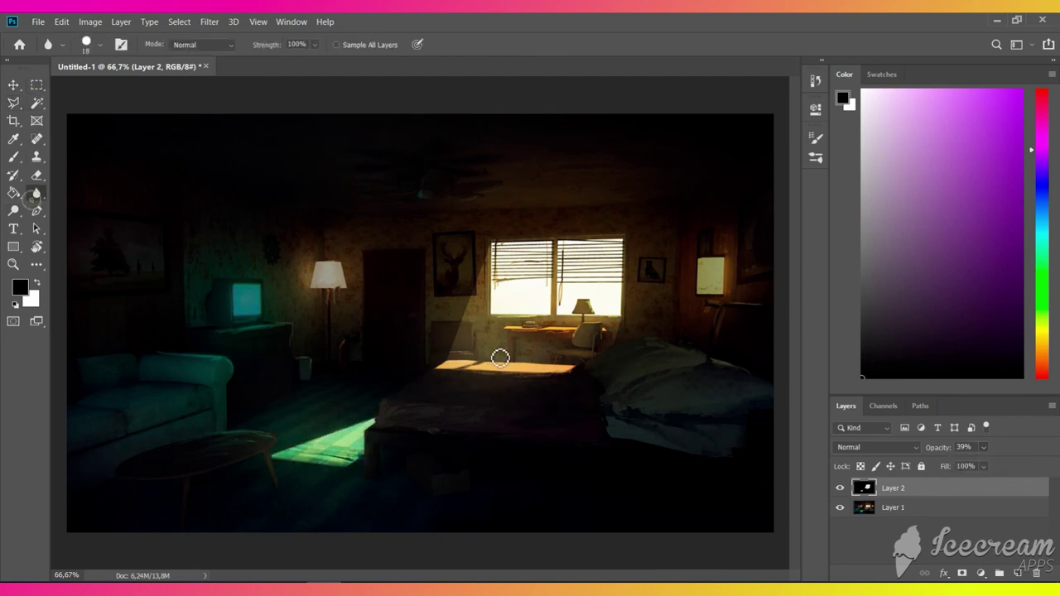
right_click(502, 350)
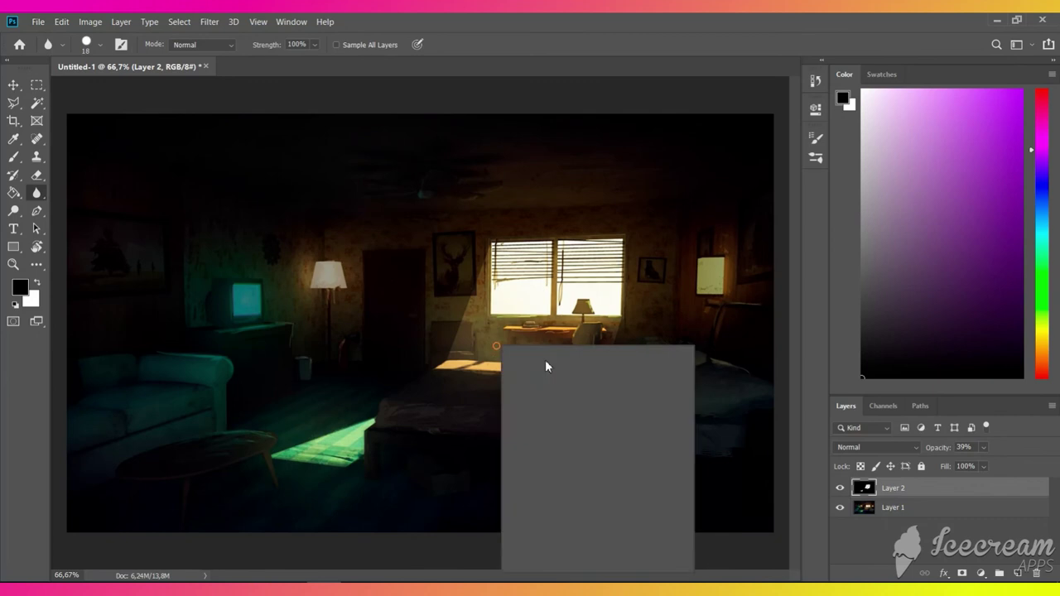
click(482, 233)
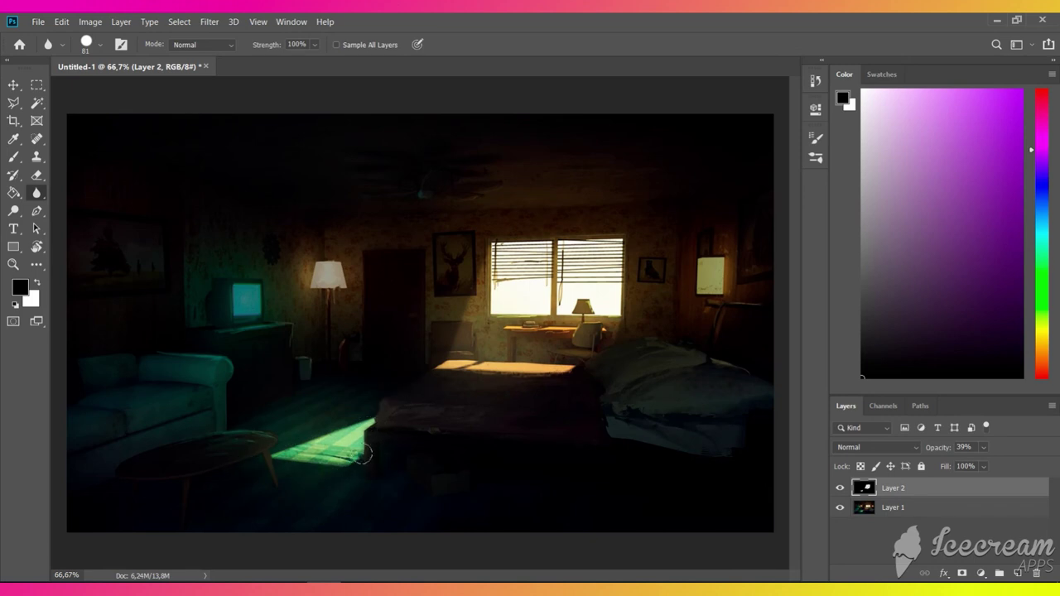
click(842, 509)
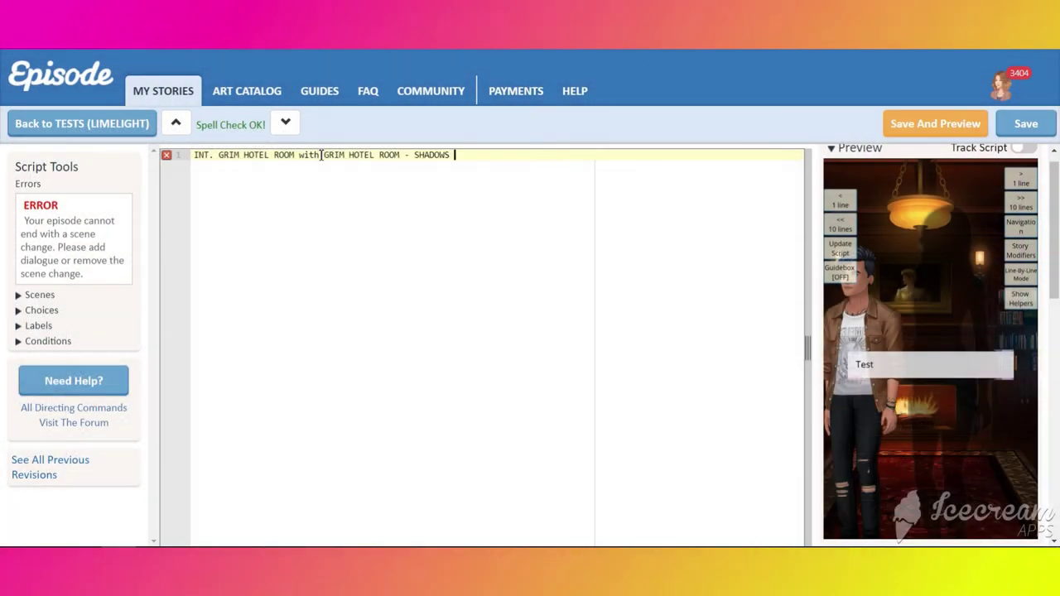
- Place the shadows overlay at 1.0 0 0 in zone 2 on layer 1, cut to zone 2, and spot FEMALE at 1.2 50 50 on layer 0
text(to 1.0 0 )
text(0 in zone 2 at layer 1)
key(Return)
text(&cut to zone 2)
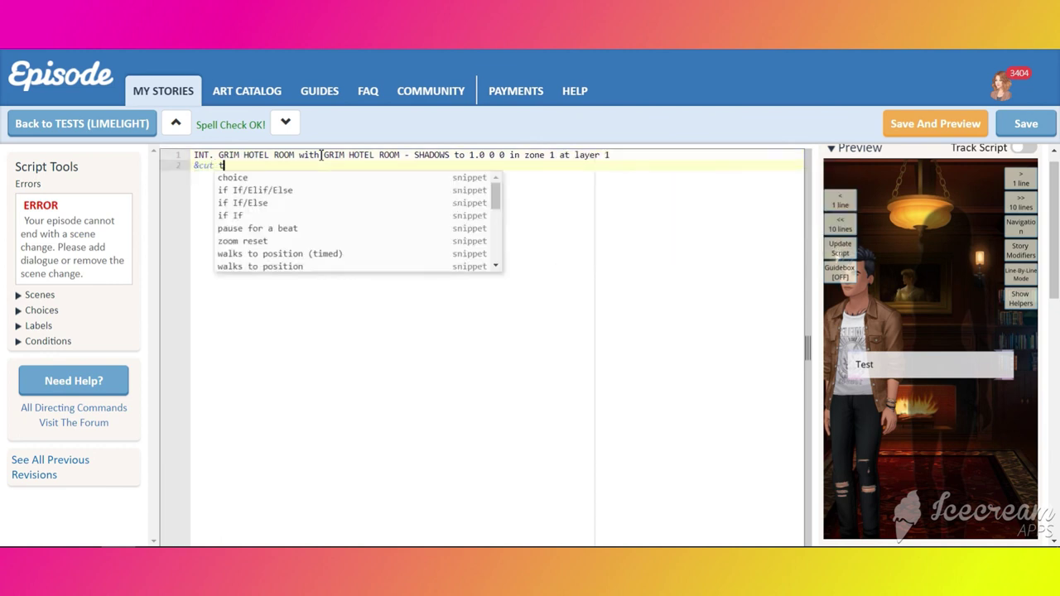
key(Return)
text(&FEMALE spot)
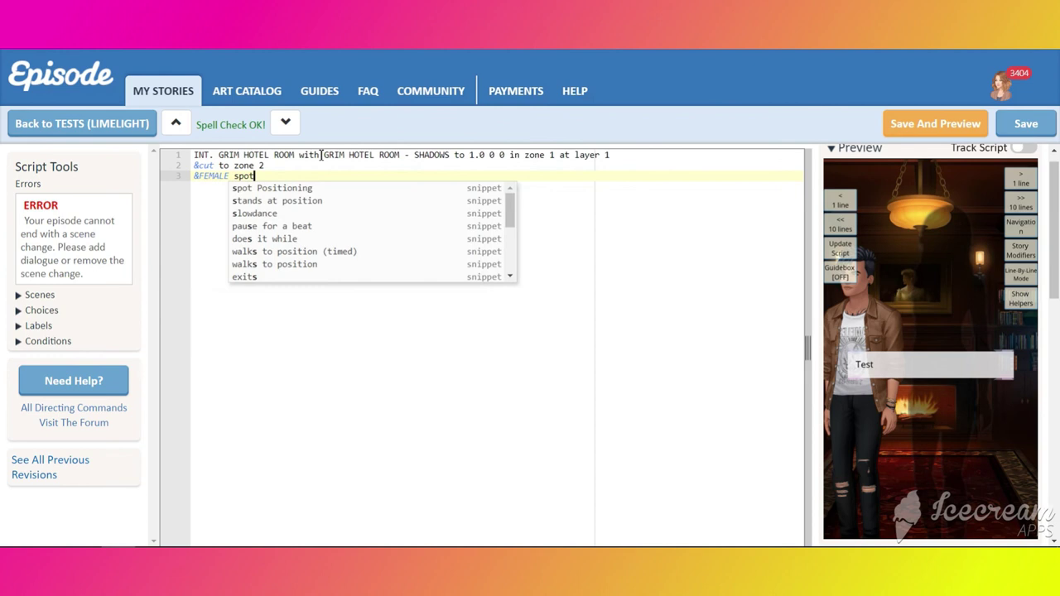
text( 1.2 50 50 in zone 2 at layer 0)
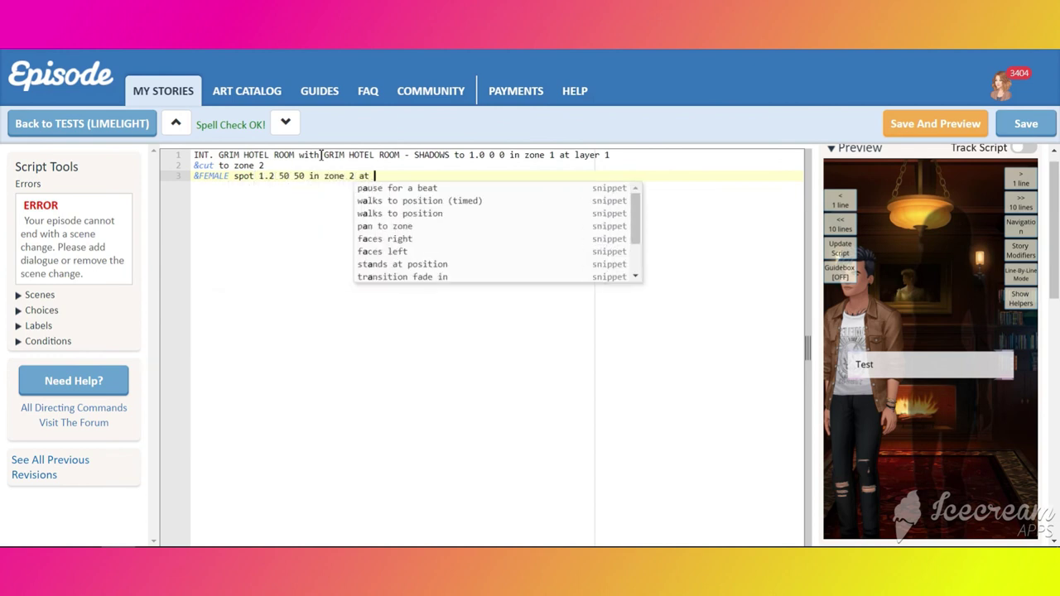
- Add a NARR dialogue line reading 'Test' below the spot line
key(Return)
key(Return)
key(Tab)
key(Tab)
text(NARR)
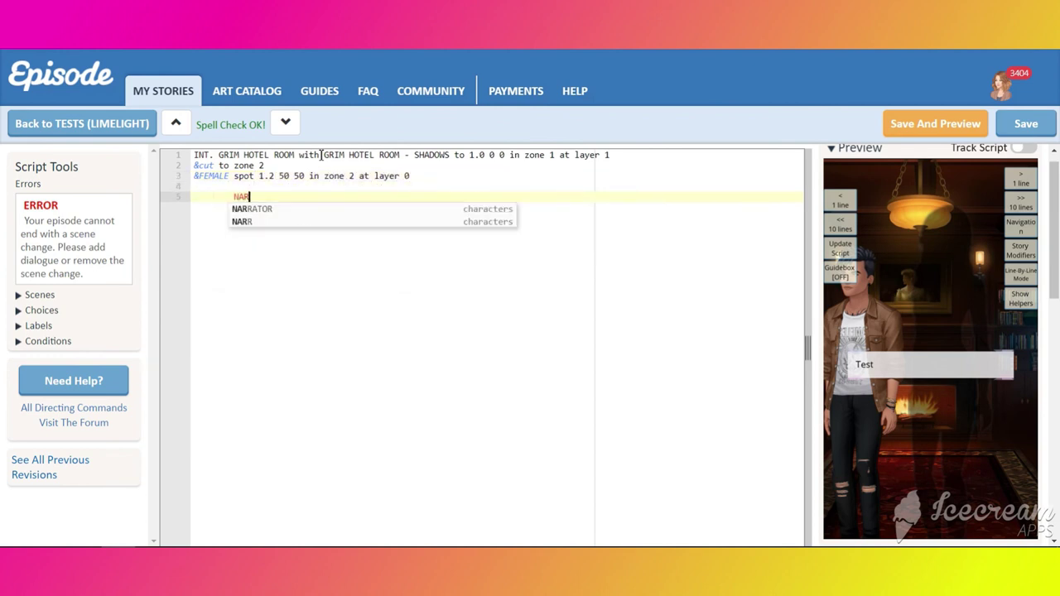
key(Return)
key(BackSpace)
text(Test)
click(207, 158)
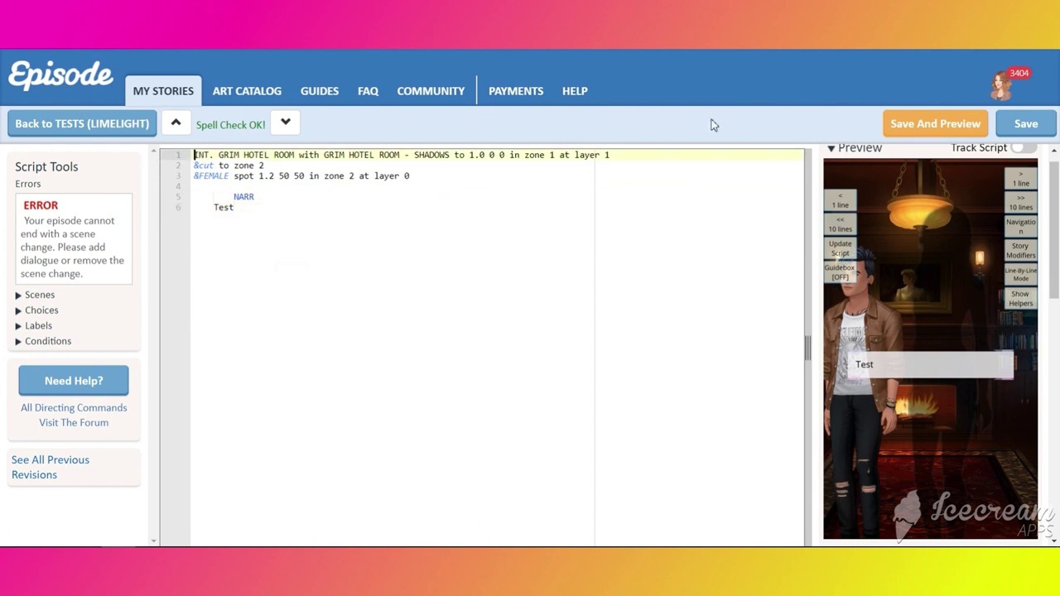
- Save and preview the chapter with directing helpers shown and the Test speech bubble hidden
click(936, 124)
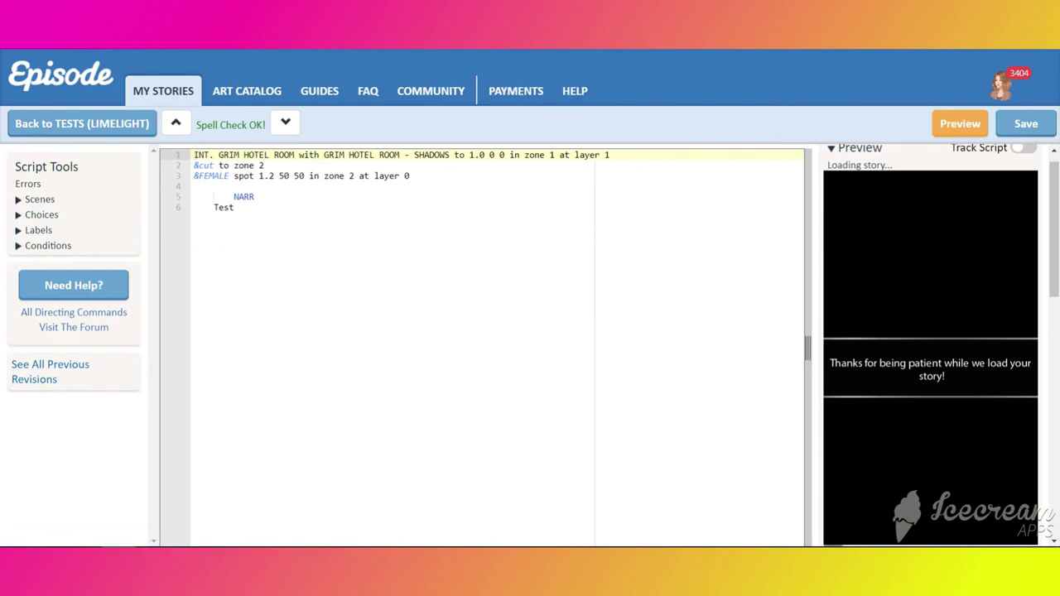
click(1027, 252)
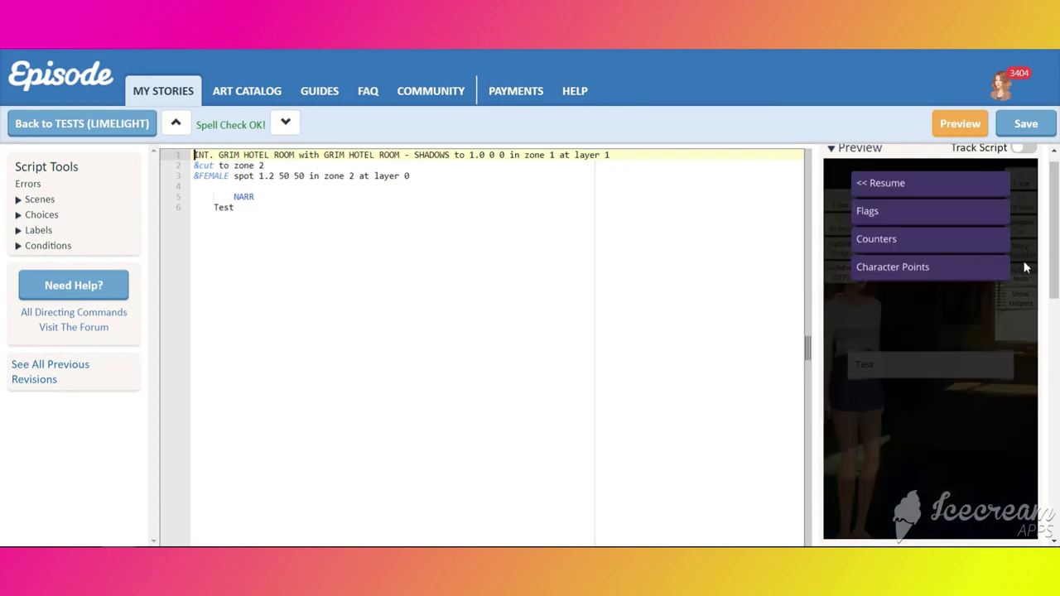
click(1021, 299)
click(1028, 375)
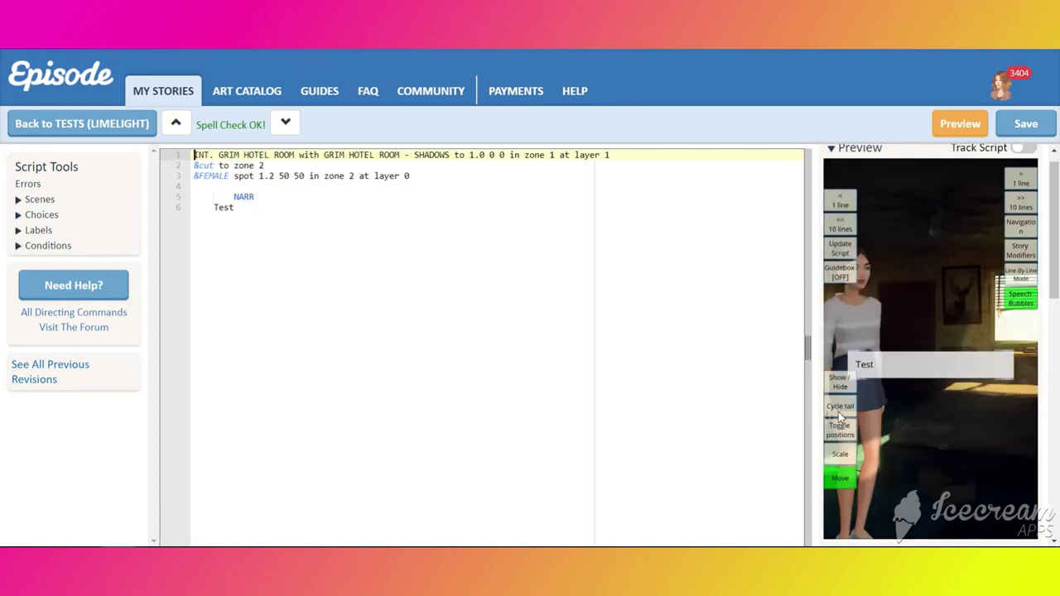
- Use spot directing to move FEMALE to the room's centre and enlarge her
click(1022, 348)
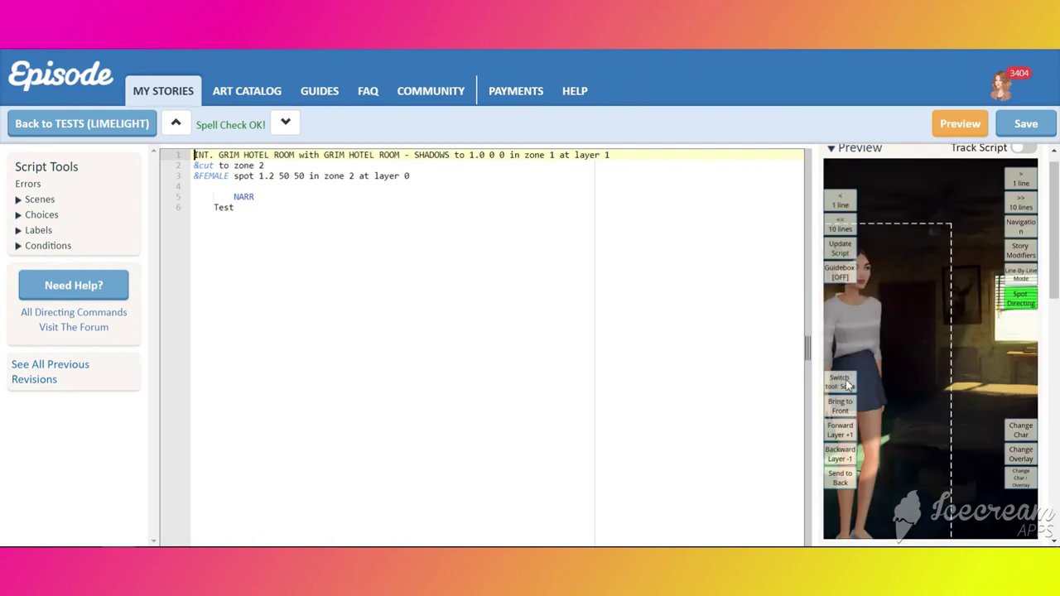
drag(926, 349, 894, 448)
click(840, 382)
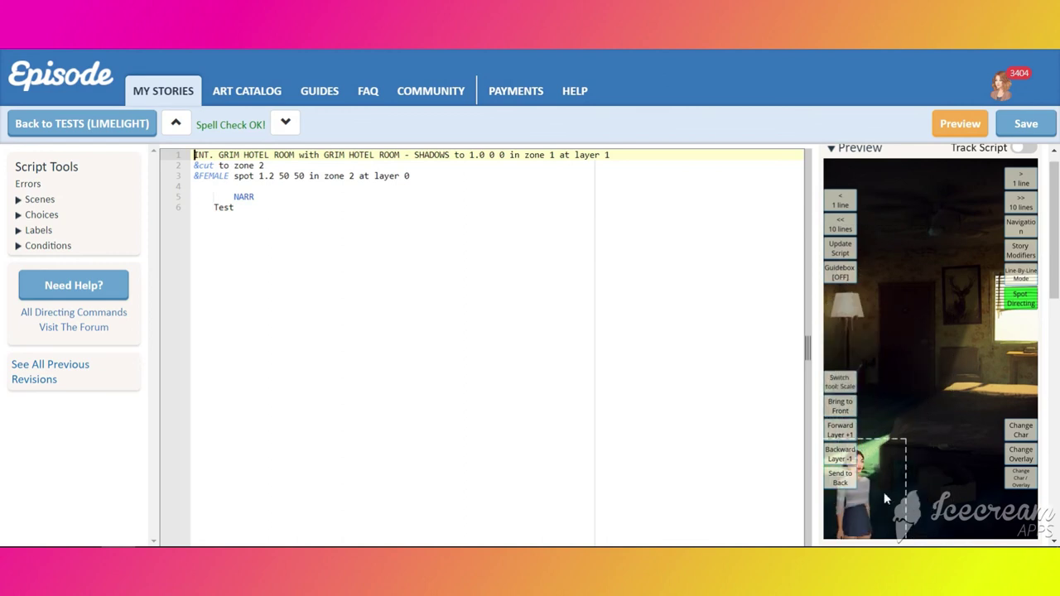
drag(884, 492, 971, 381)
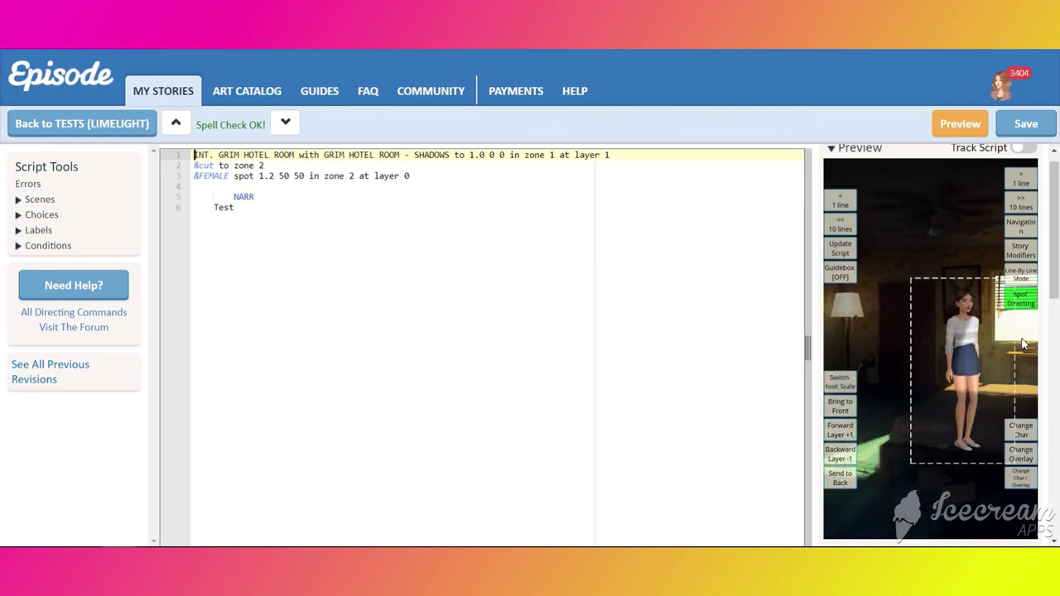
click(1020, 301)
- Try zooming with the preview camera, then nudge FEMALE slightly with spot directing
click(1021, 320)
scroll(919, 372, up, 5)
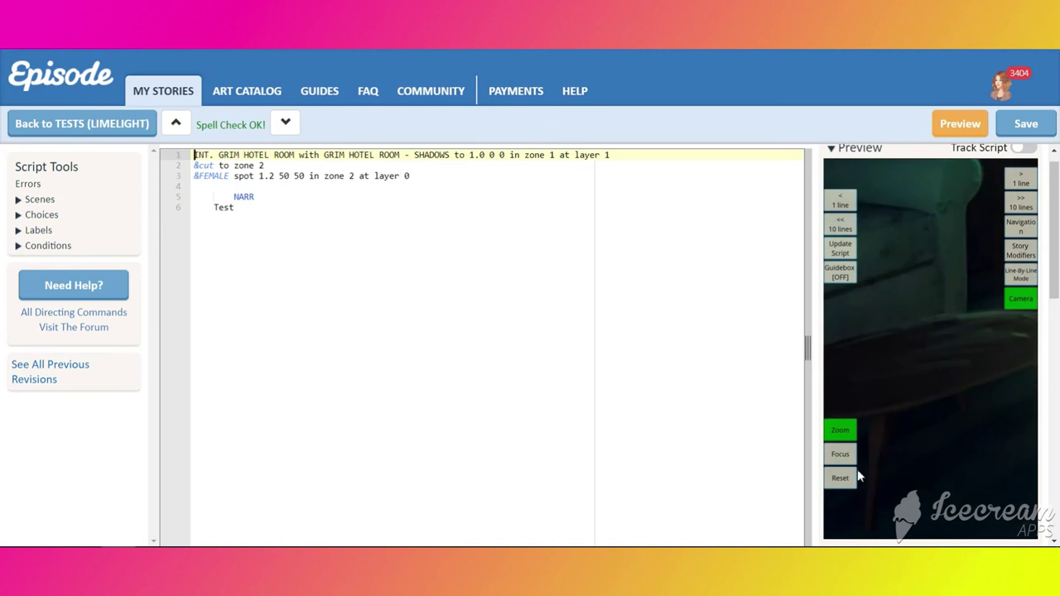
scroll(954, 415, down, 5)
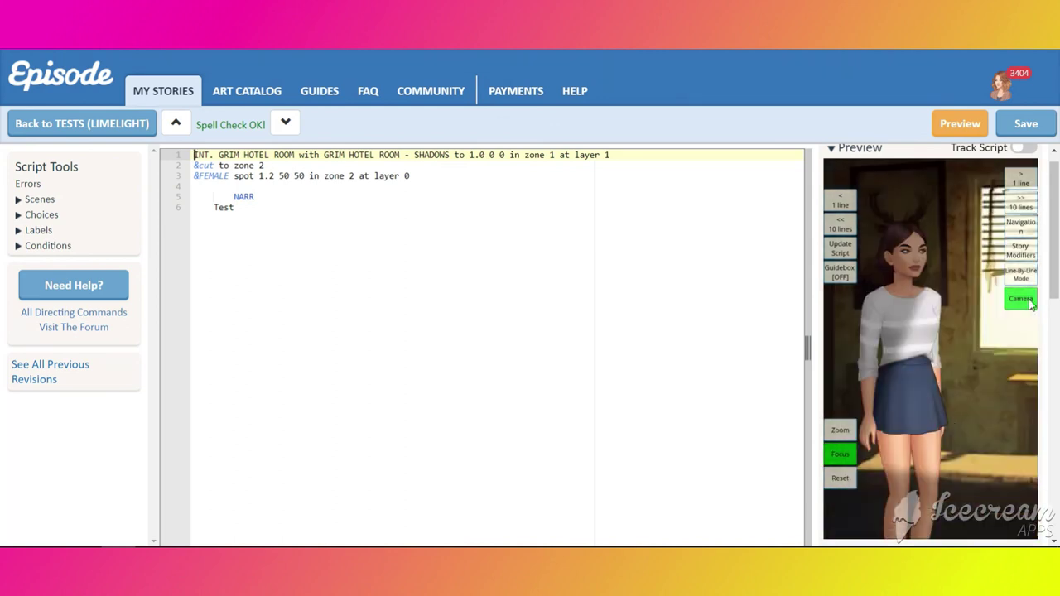
click(1025, 310)
click(1021, 299)
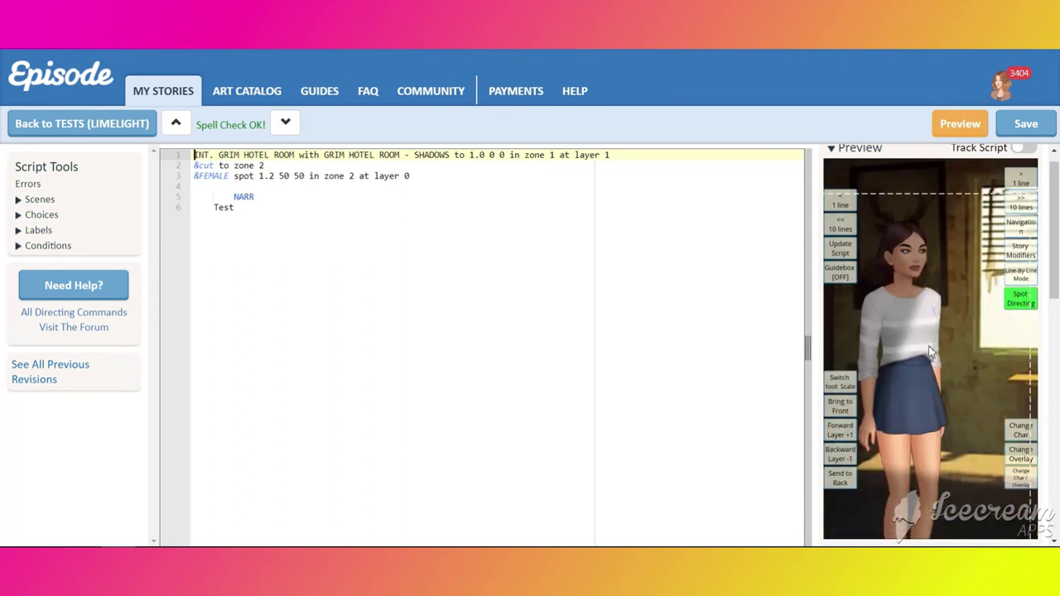
mouse_move(943, 358)
mouse_down()
mouse_move(961, 356)
mouse_move(904, 346)
mouse_move(951, 354)
mouse_move(927, 347)
mouse_move(942, 353)
mouse_up()
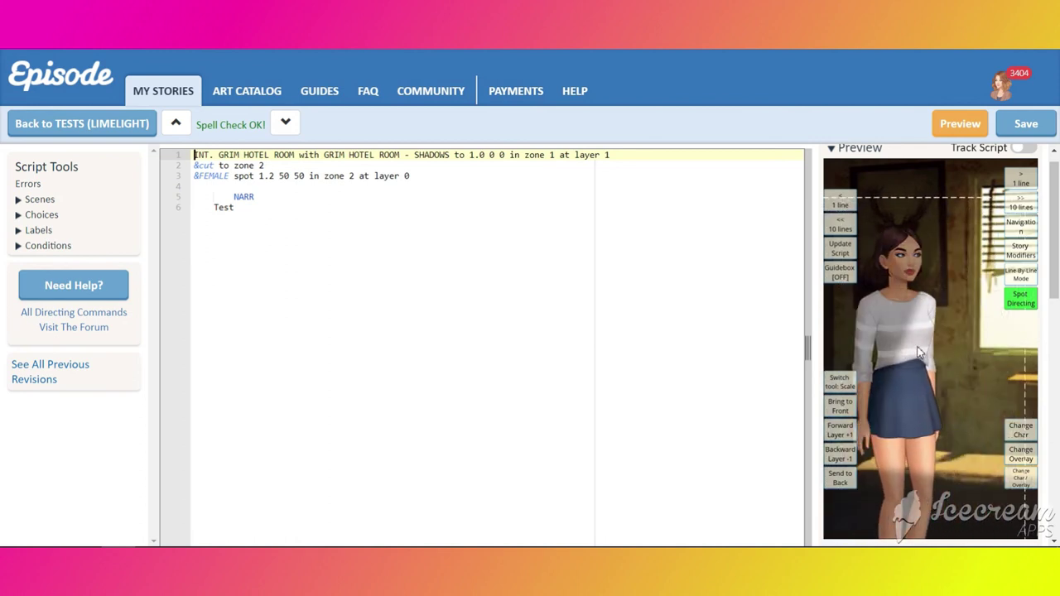